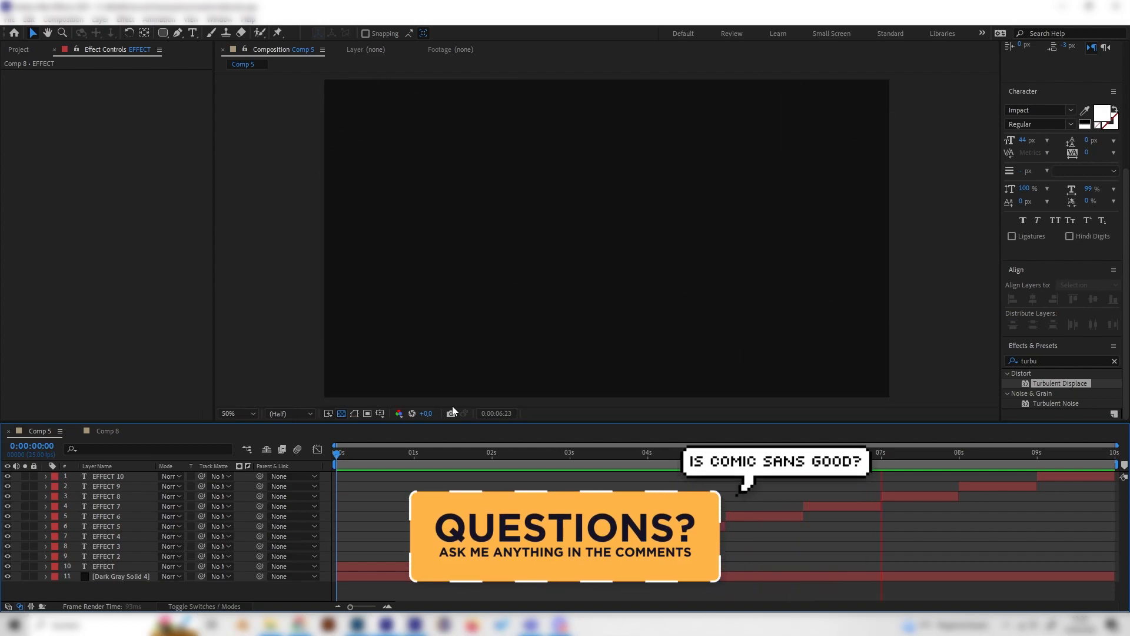
- Compare the plain EFFECT text in Comp 8 with the animated twist version in the first second of Comp 5
left_click(104, 432)
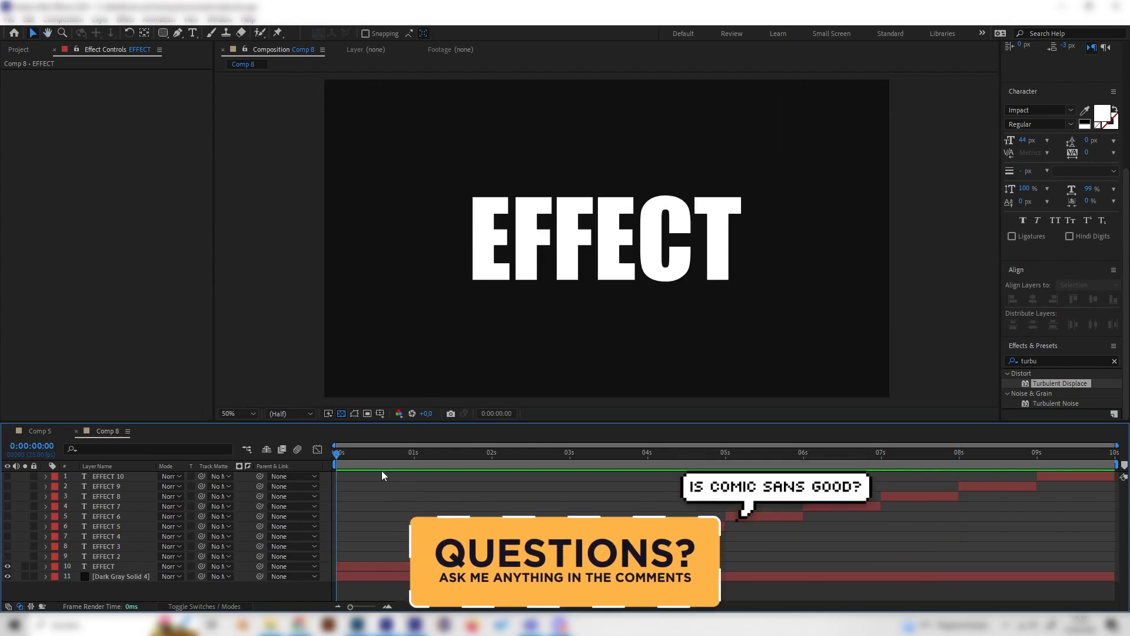
left_click(402, 454)
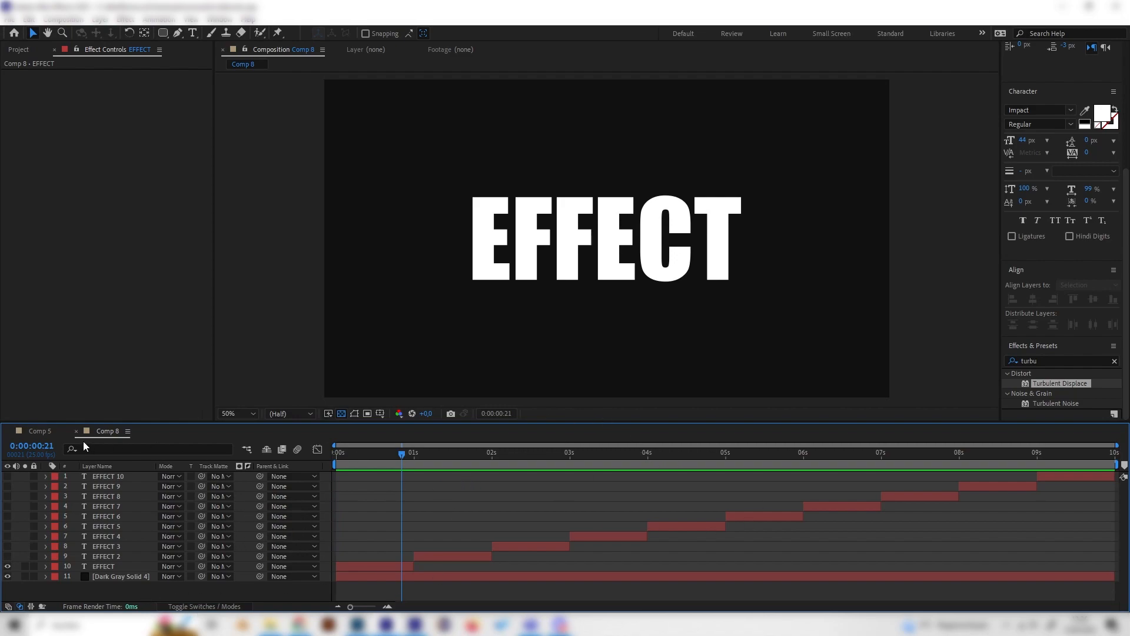
left_click(47, 432)
left_click(404, 453)
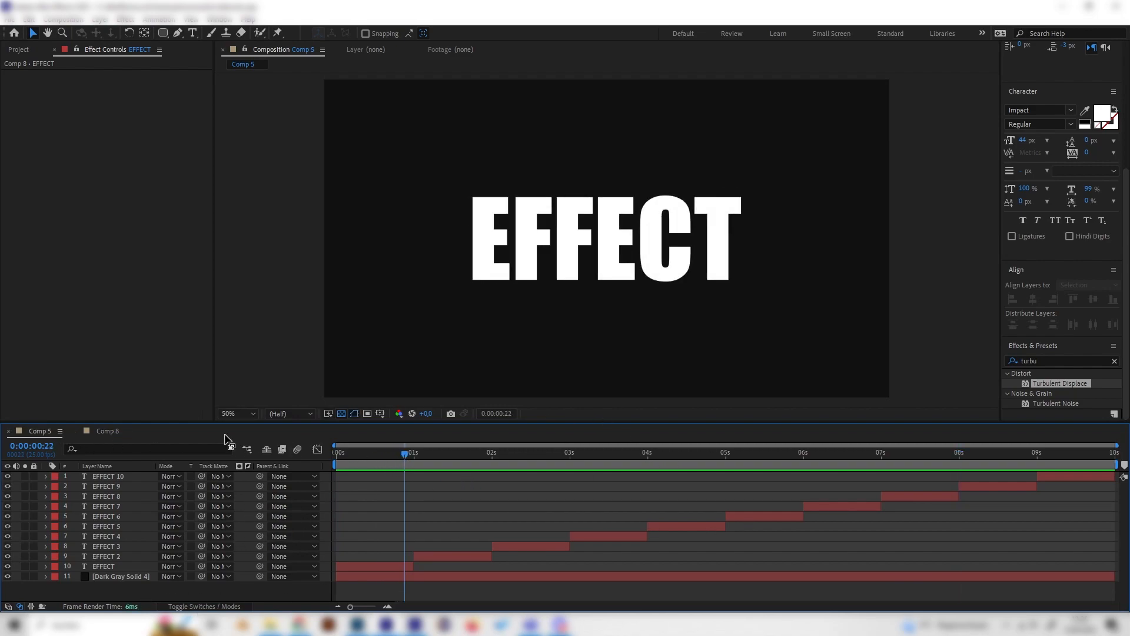
left_click(122, 430)
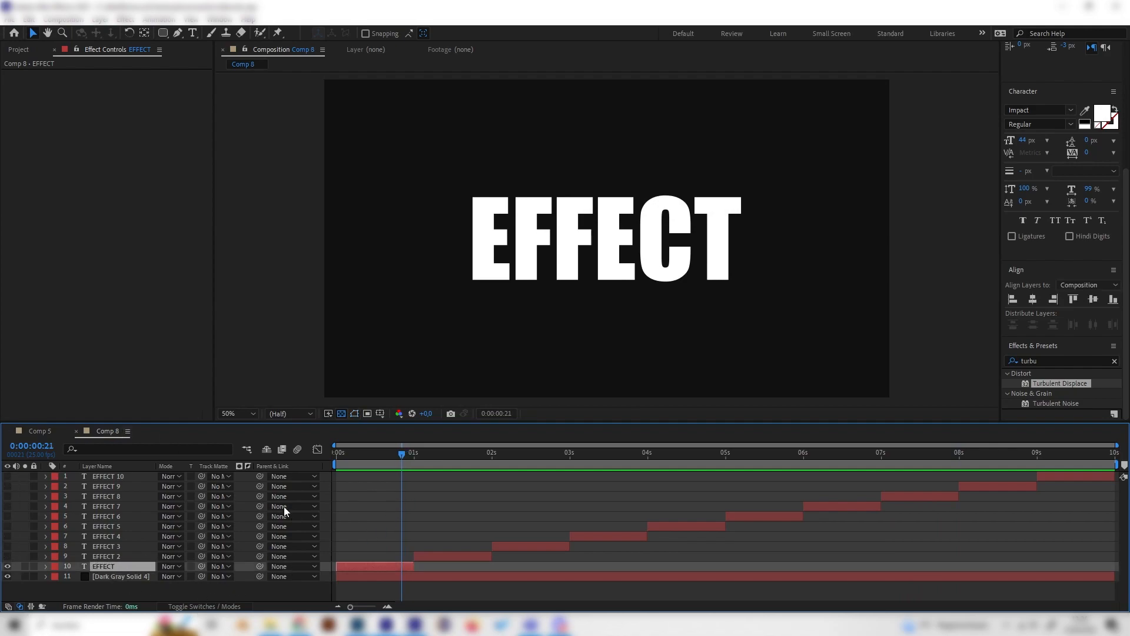
left_click(42, 432)
left_click_drag(346, 455, 379, 456)
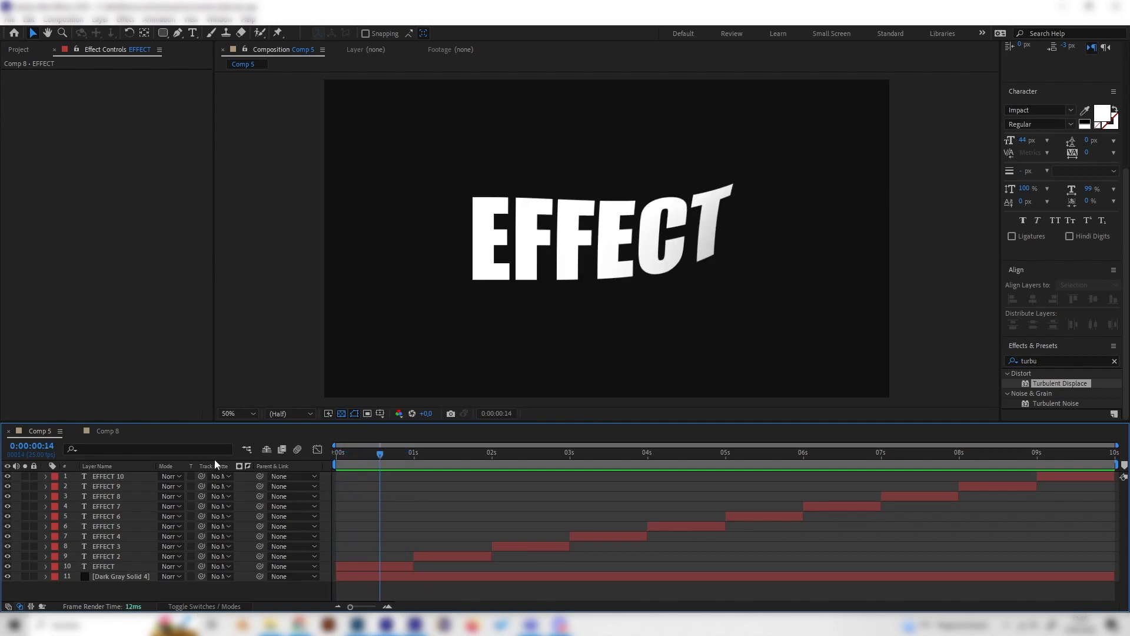
left_click(108, 432)
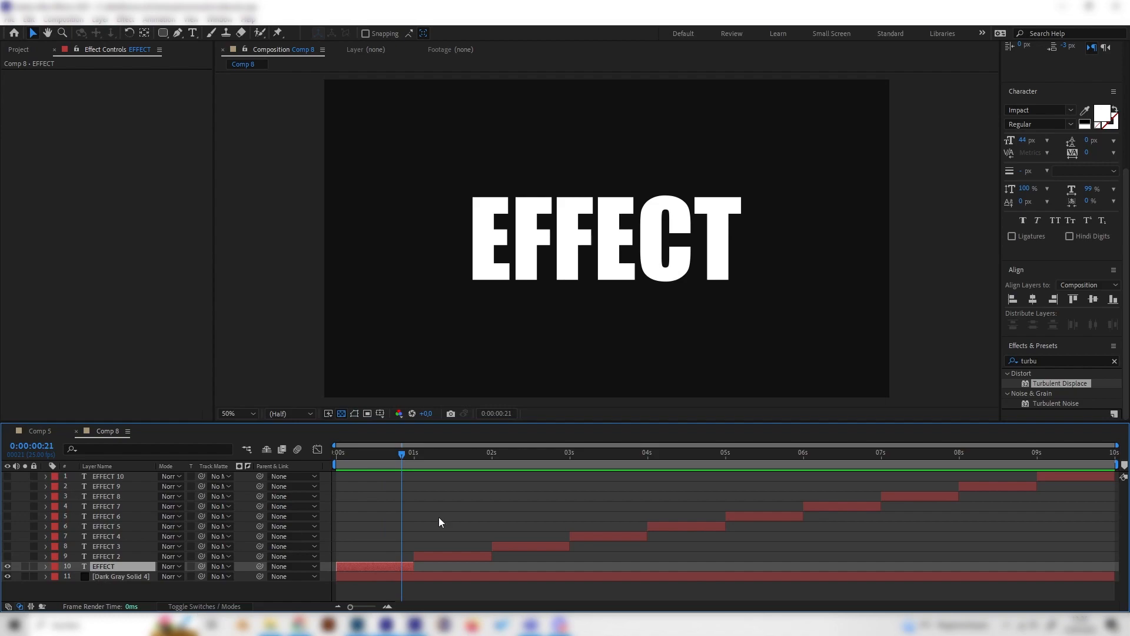
- Search the effects for "twist" and apply CC Twister to the EFFECT text layer in Comp 8
left_click(1040, 360)
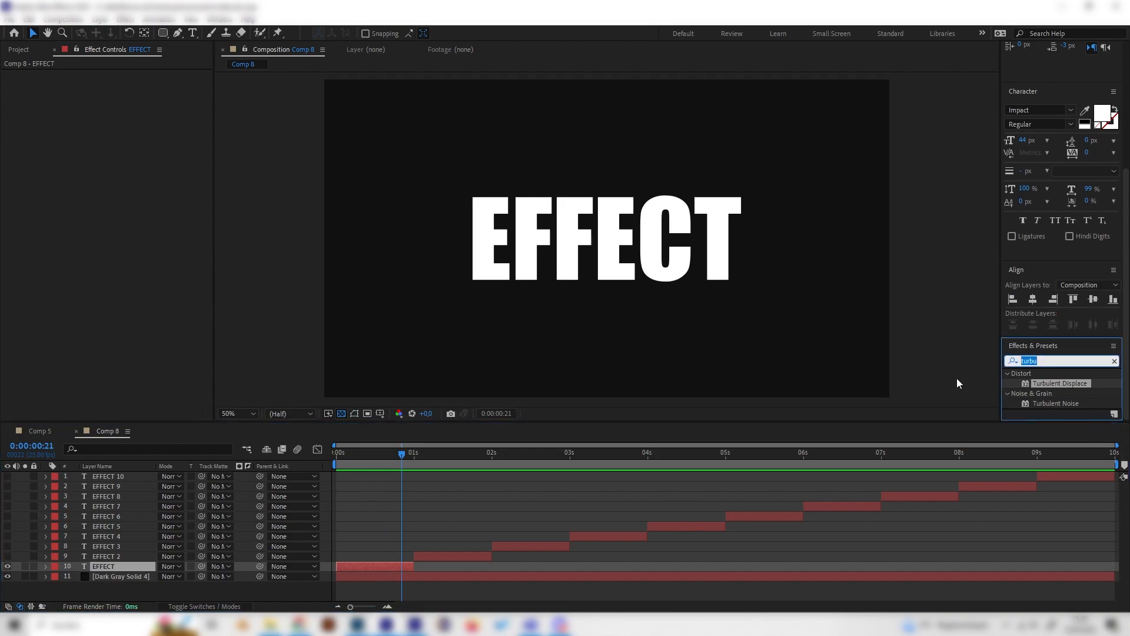
type("tw")
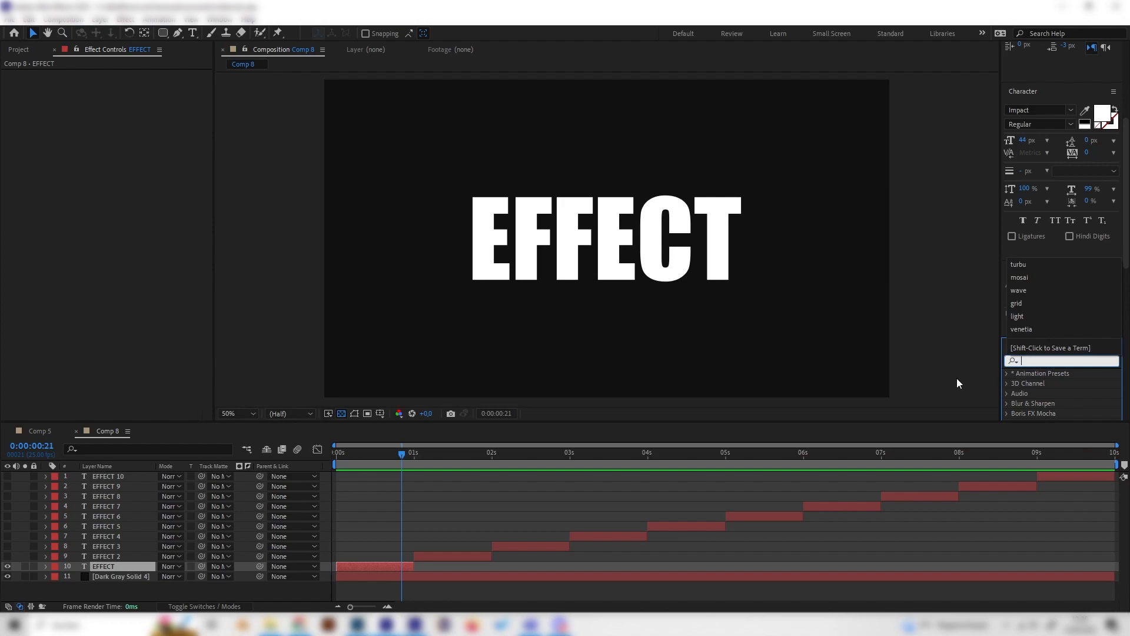
type("ist")
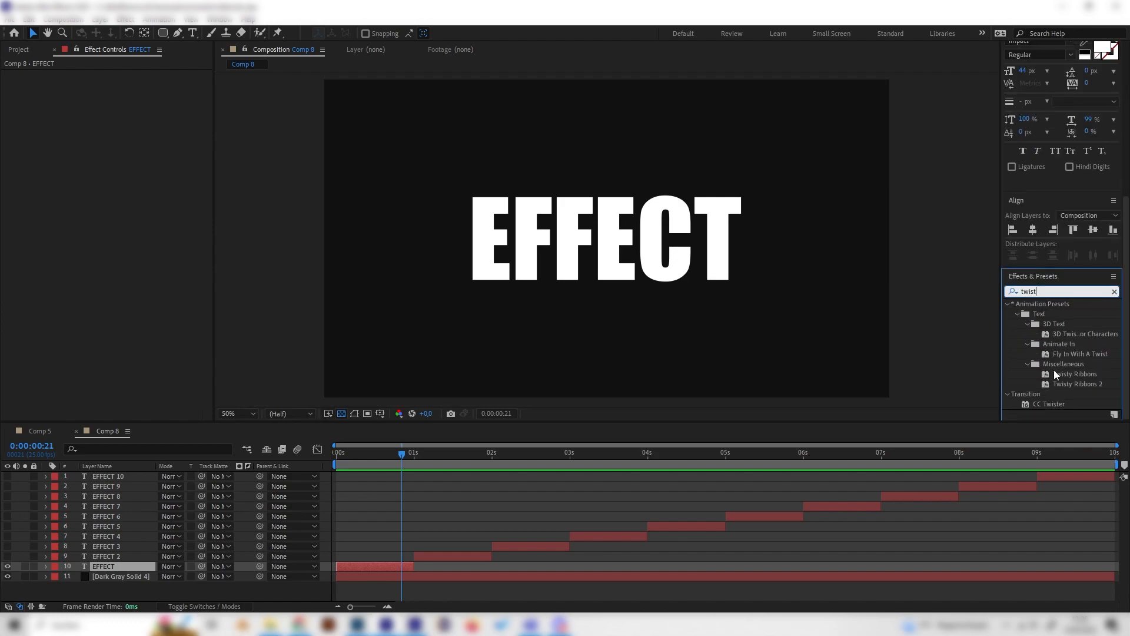
left_click(1047, 403)
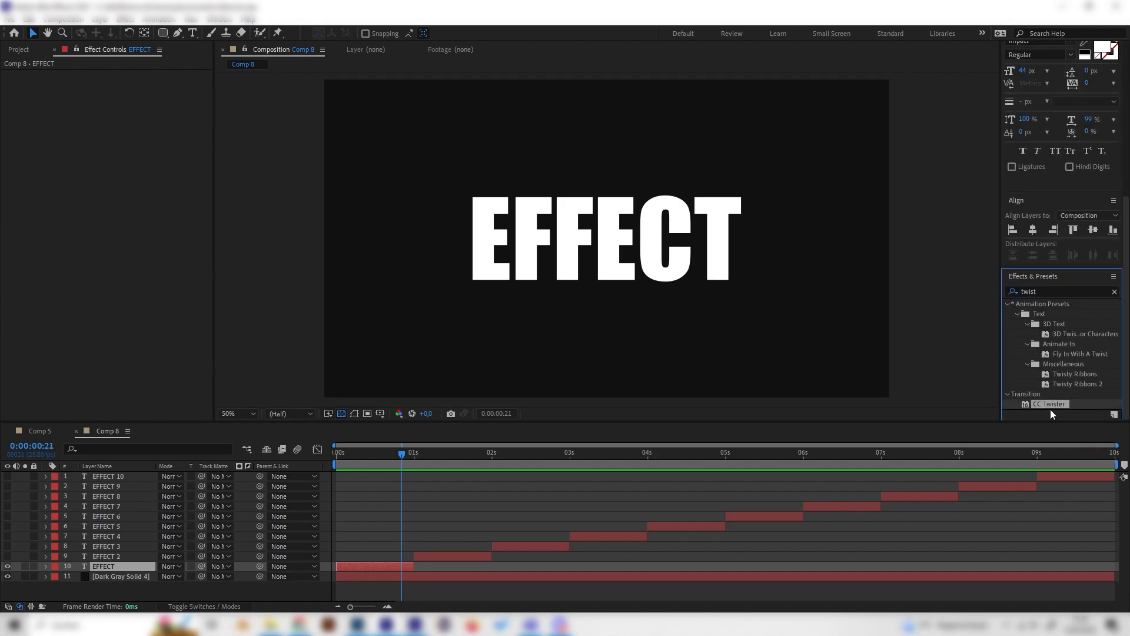
double_click(1056, 404)
- Go to the start of the timeline and set the CC Twister Backside to None
left_click_drag(417, 460, 336, 455)
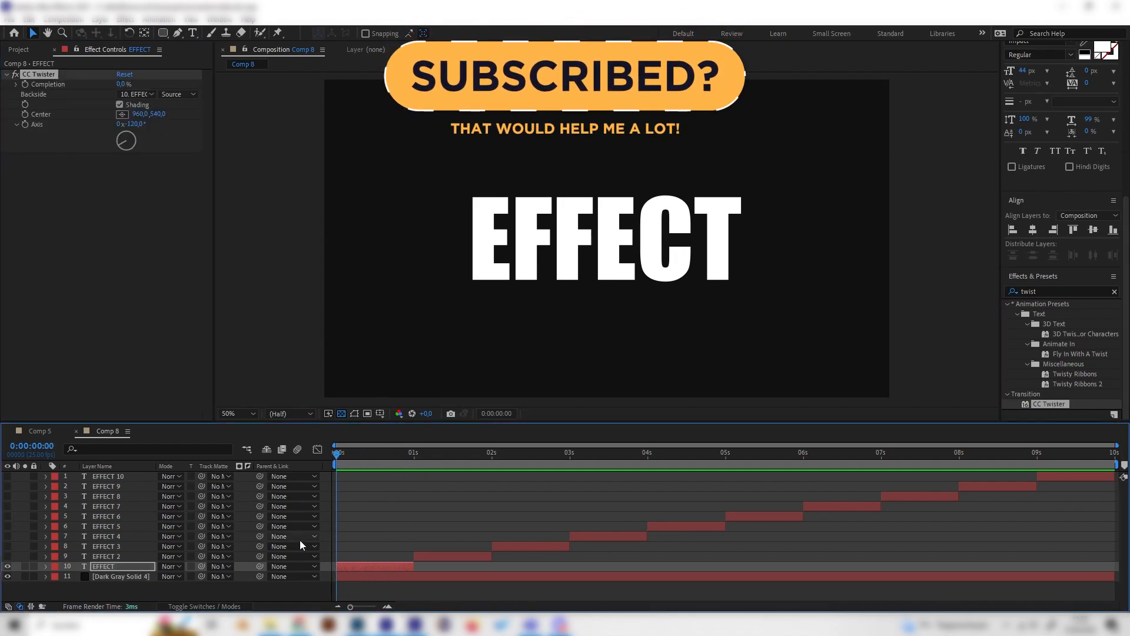
left_click(136, 95)
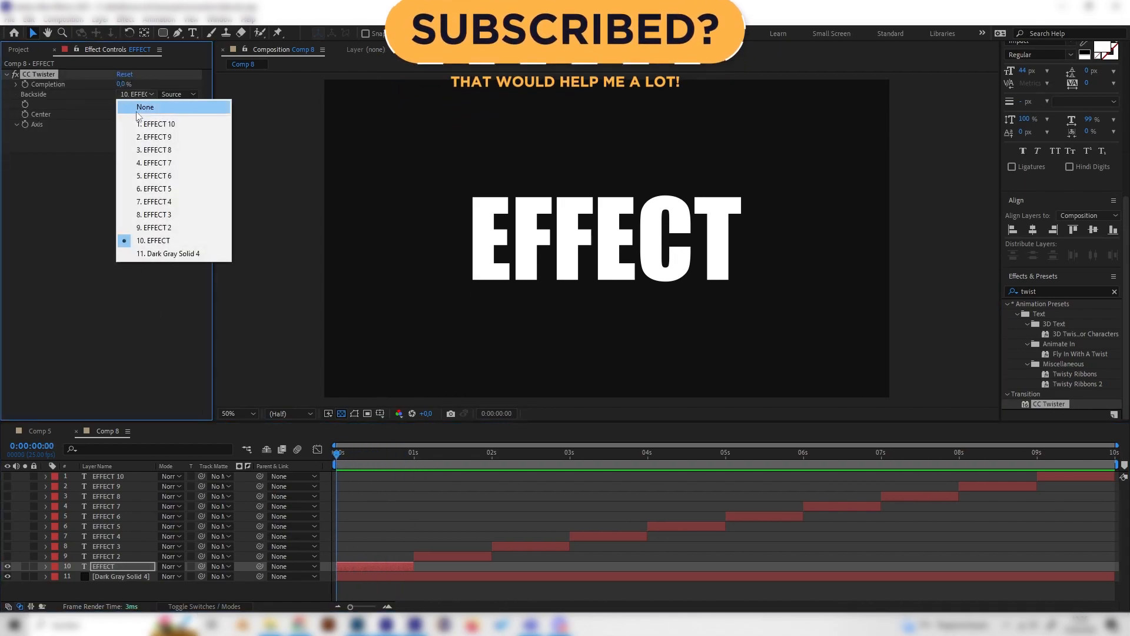
left_click(136, 106)
left_click(111, 167)
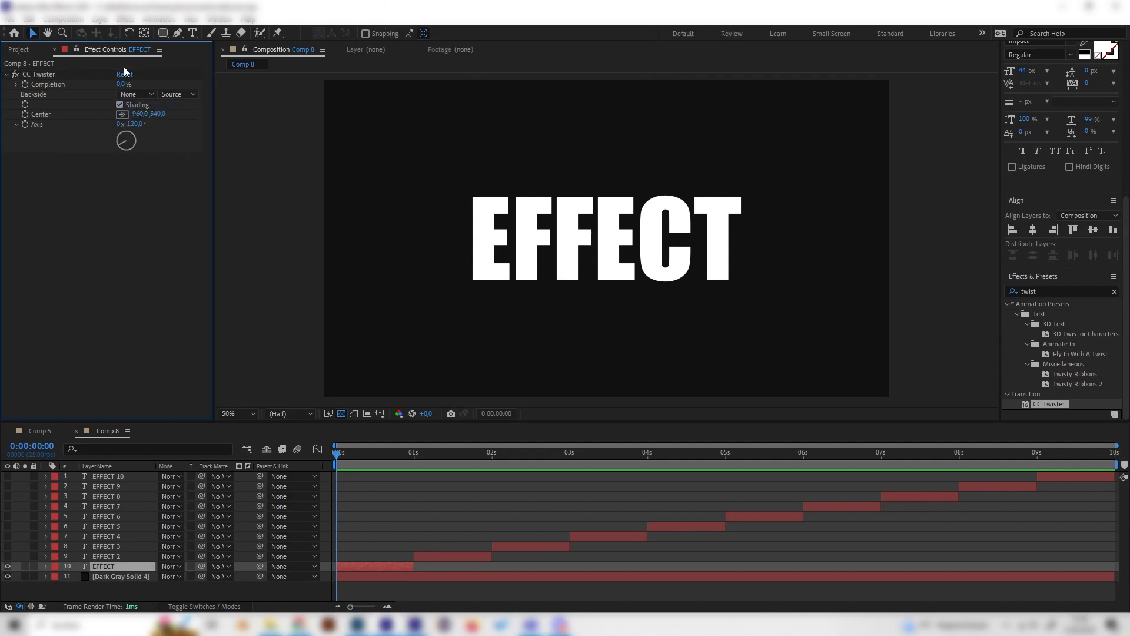
- Keyframe the CC Twister Completion from 66% at the start of the timeline to 0% at 0:00:00:24
left_click_drag(122, 86, 155, 80)
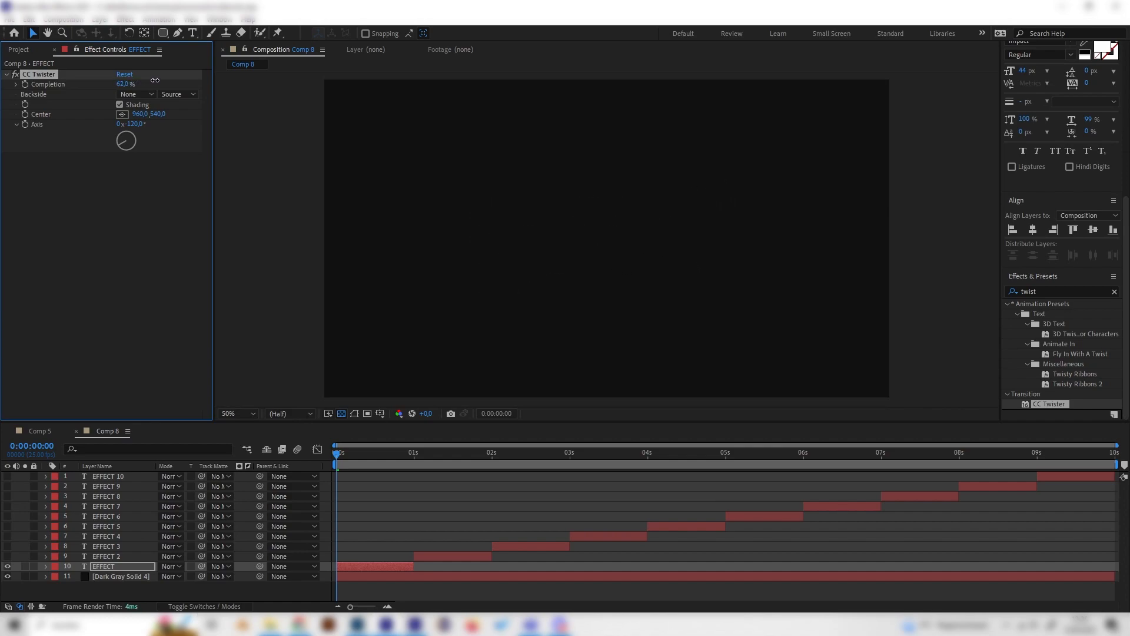
left_click_drag(403, 452, 411, 451)
left_click_drag(123, 84, 92, 86)
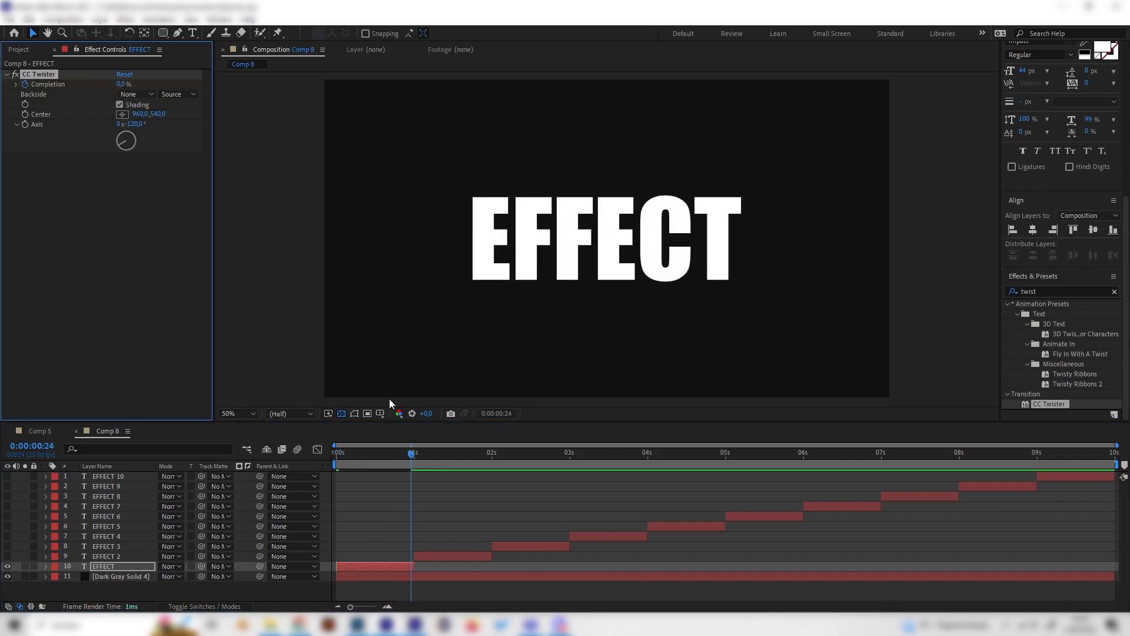
- Preview the twist animation in Comp 8 and examine the EFFECT 2 animation in Comp 5
key("Home")
key("space")
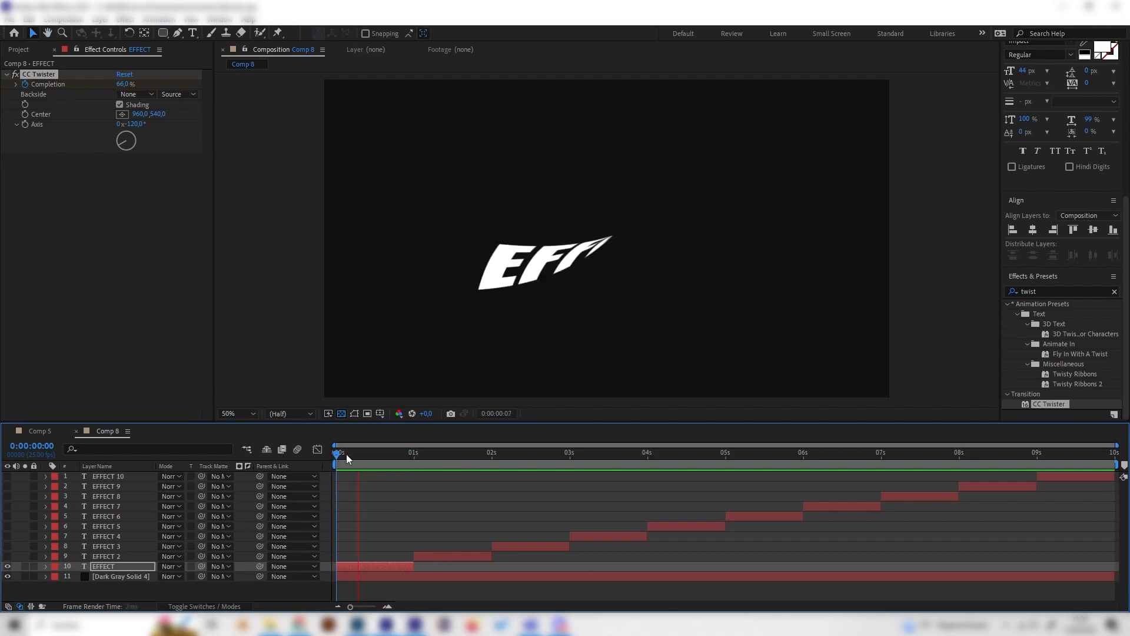
left_click(359, 457)
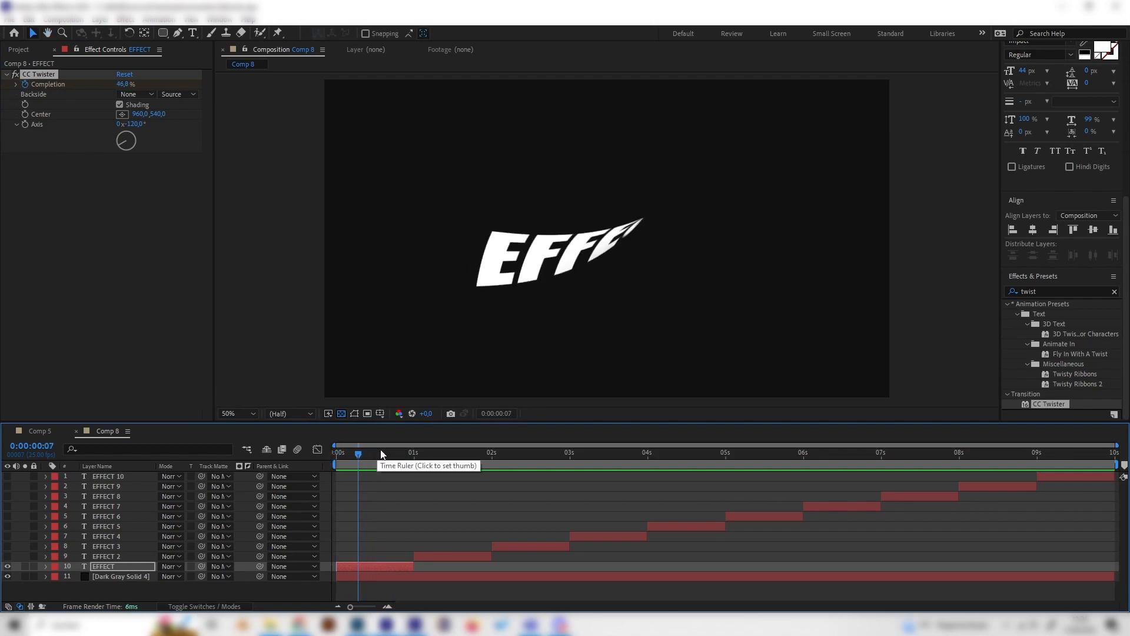
left_click(368, 457)
mouse_move(370, 457)
left_mouse_down()
mouse_move(359, 459)
mouse_move(375, 457)
left_mouse_up()
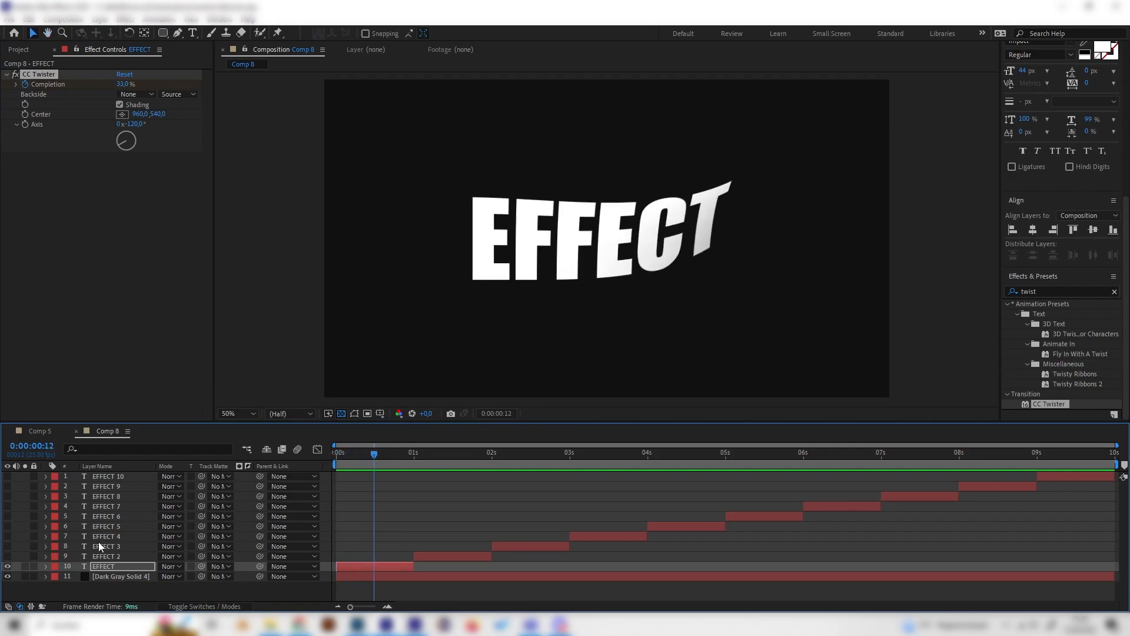
left_click(53, 433)
left_click_drag(425, 462, 474, 473)
- Hide the EFFECT layer in Comp 8, and make the EFFECT 2 layer visible and selected
left_click(109, 430)
left_click(8, 566)
left_click(111, 556)
left_click(8, 556)
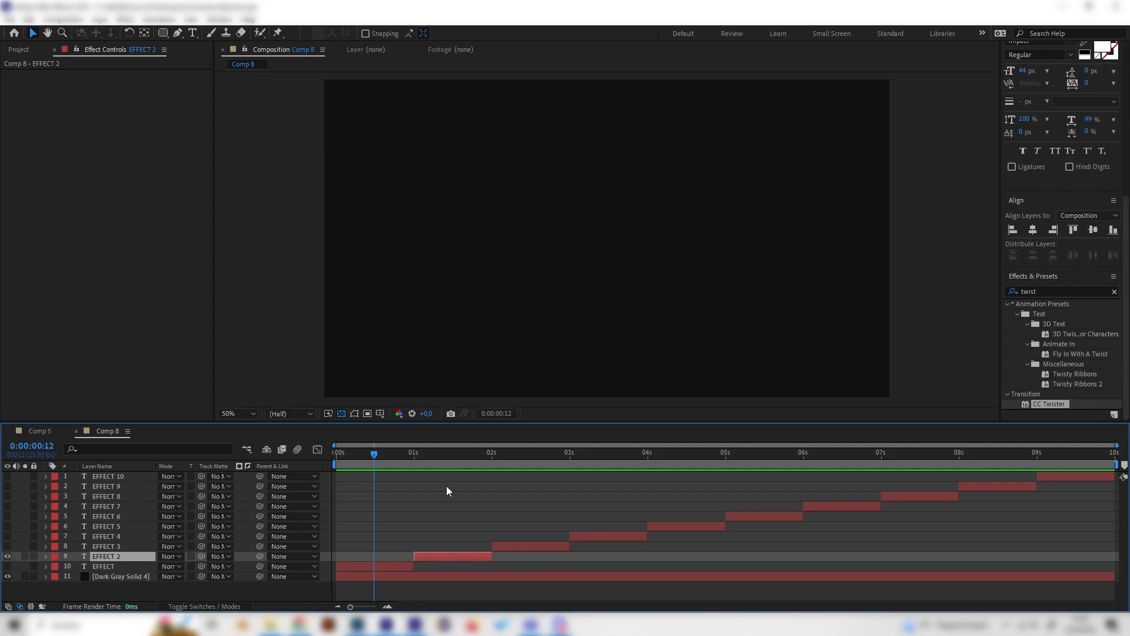
- Search the effects for "sphere" and apply CC Sphere to the EFFECT 2 layer
left_click_drag(1045, 291, 977, 295)
type("sphere")
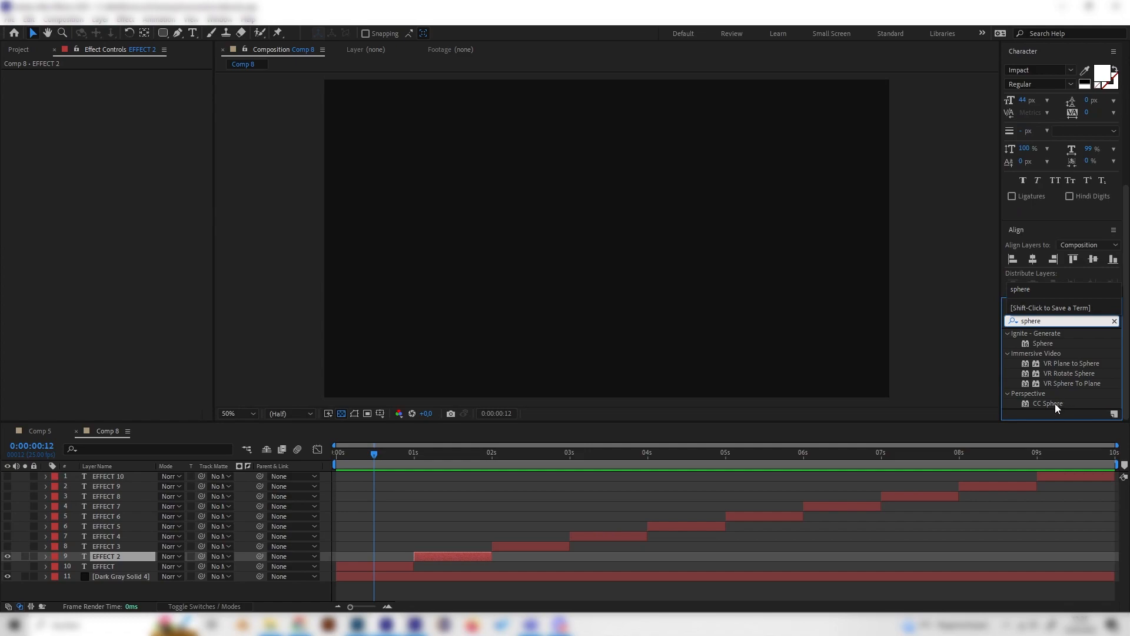
double_click(1055, 403)
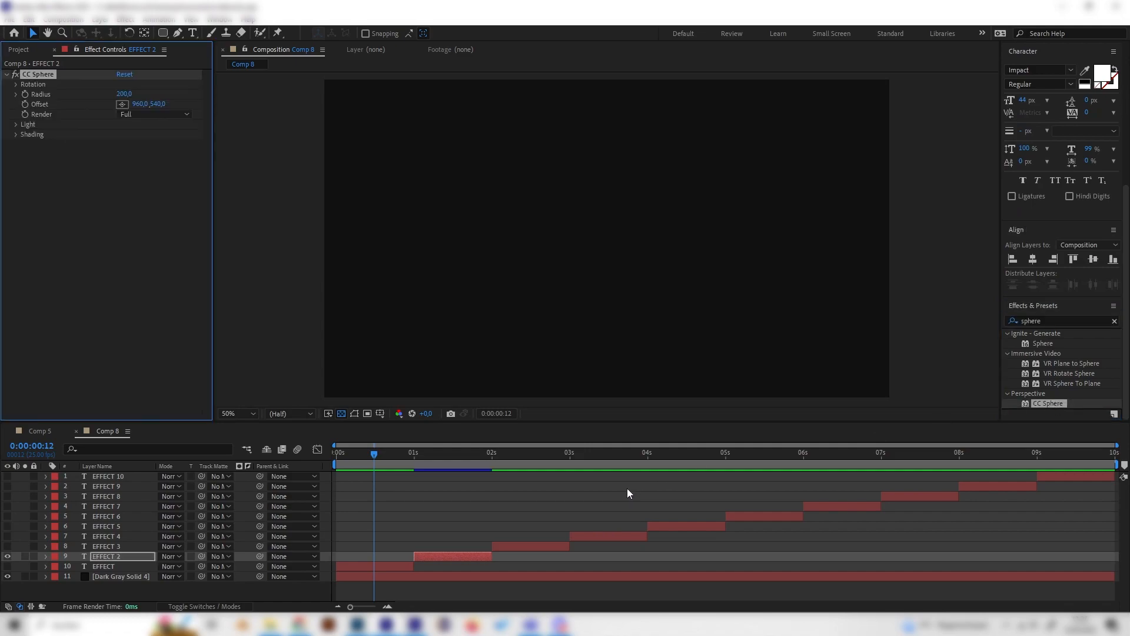
- At 0:00:01:08, set the CC Sphere Radius to 281 and its Ambient shading to 50
left_click_drag(449, 458, 439, 458)
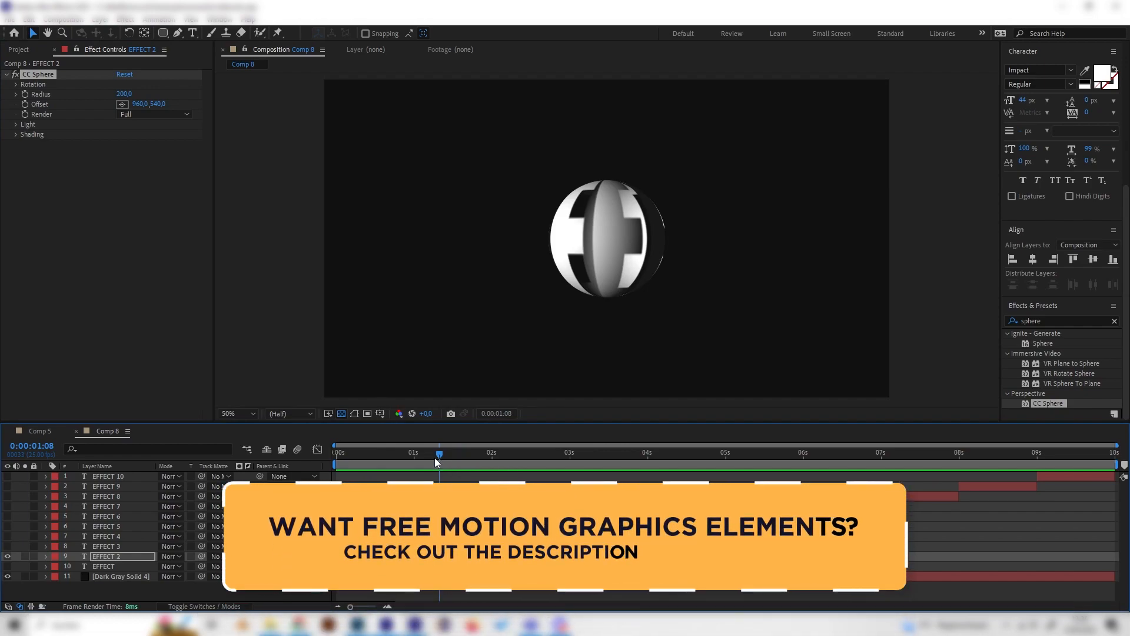
left_click_drag(124, 94, 160, 88)
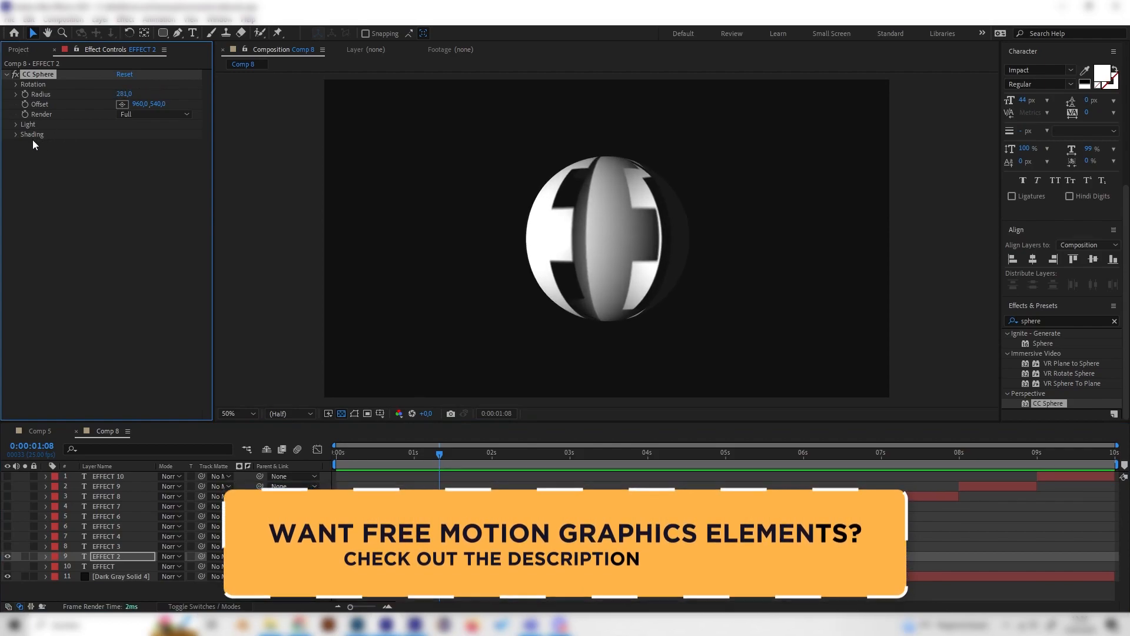
left_click(15, 134)
left_click(122, 145)
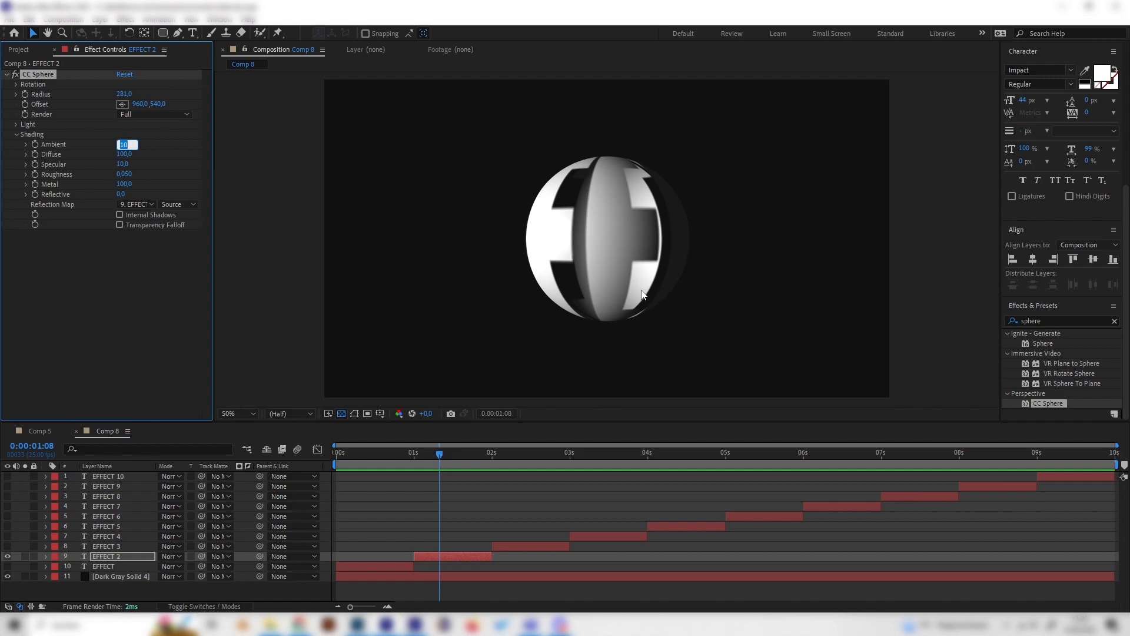
type("50")
key("Return")
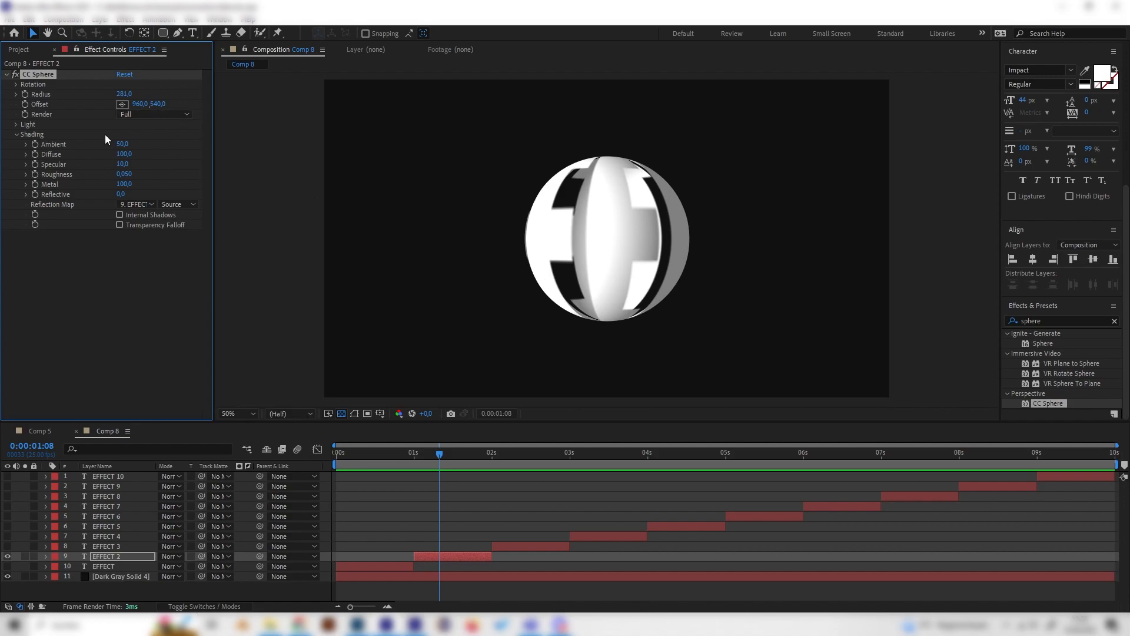
- Set the CC Sphere Render option to Outside and scrub through the EFFECT 2 clip to check it
left_click(134, 113)
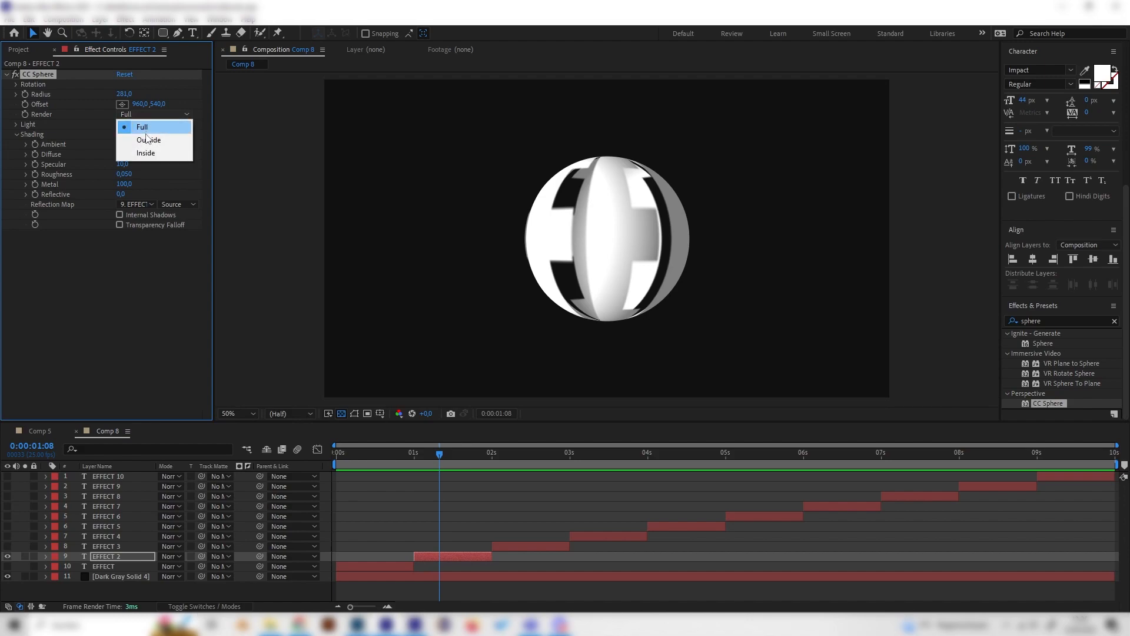
left_click(148, 140)
left_click_drag(466, 453, 423, 451)
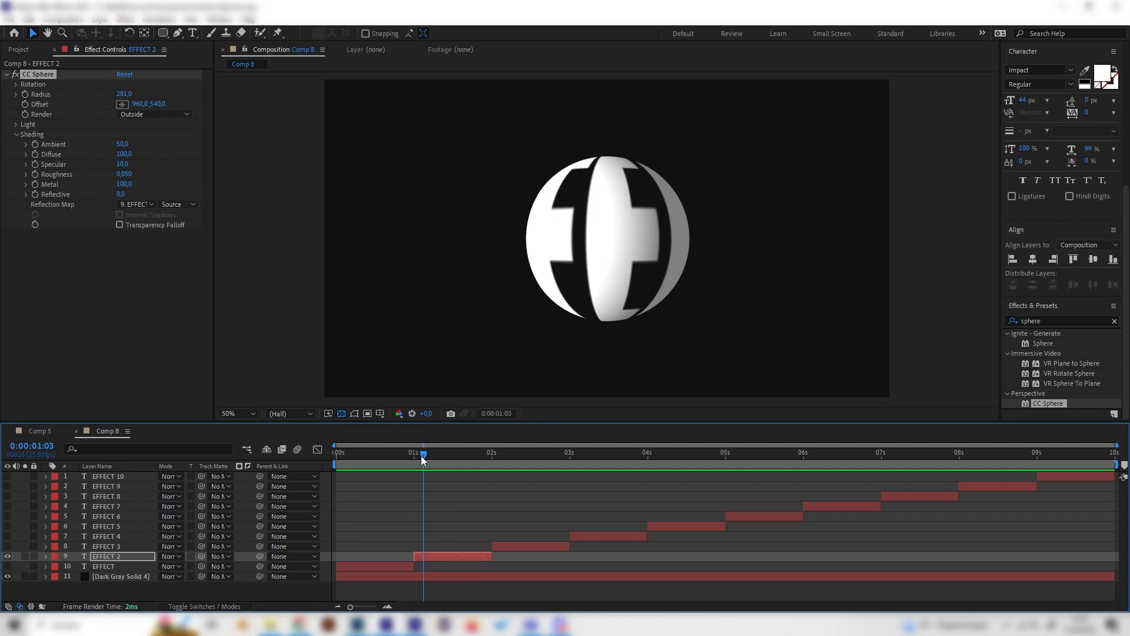
left_click(447, 454)
- Keyframe the sphere's Rotation Y at 1x+134° at 0:00:01:00 and turn it further around at 0:00:02:00
left_click(16, 85)
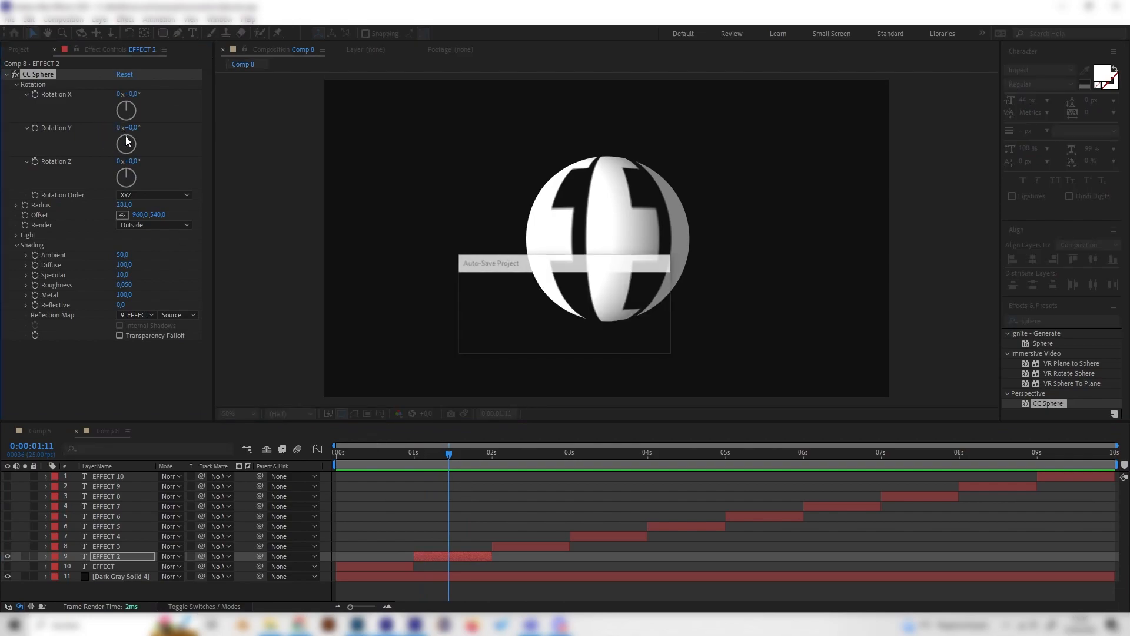
mouse_move(126, 144)
left_mouse_down()
mouse_move(119, 150)
mouse_move(132, 139)
mouse_move(138, 157)
left_mouse_up()
left_click(415, 451)
left_click(31, 140)
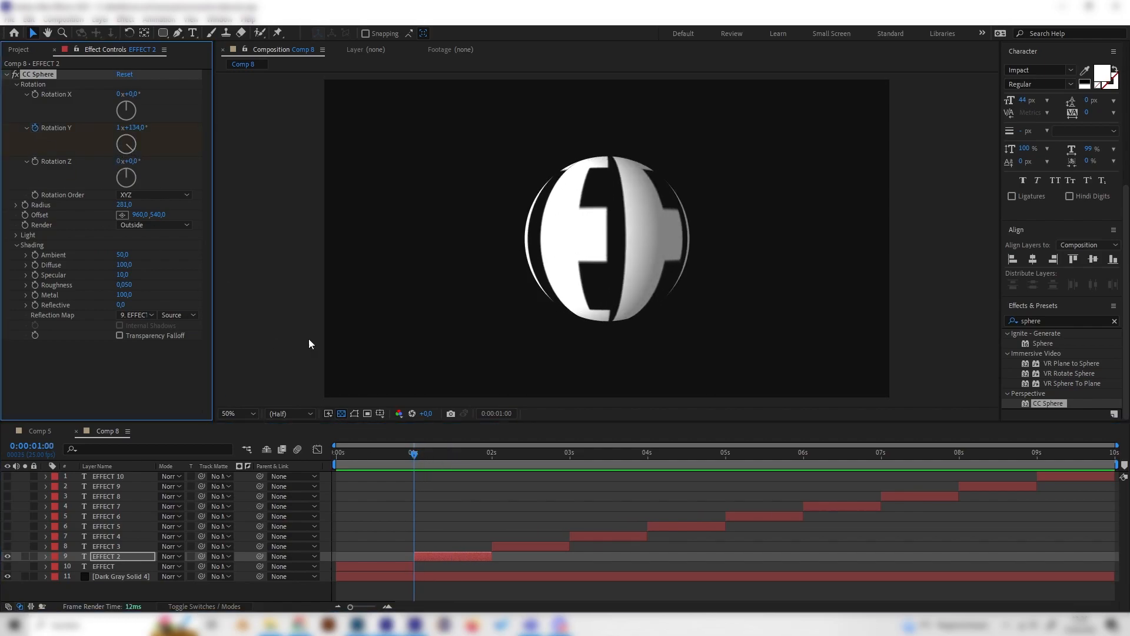
left_click(490, 459)
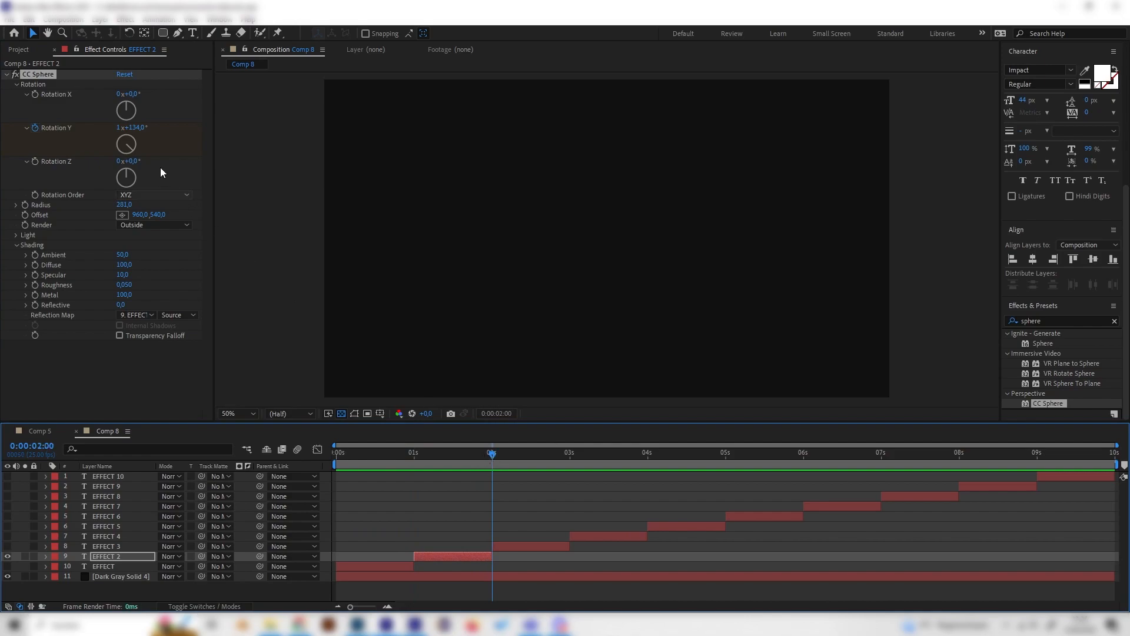
left_click(129, 146)
- Preview the rotating sphere text in Comp 8 and examine the EFFECT 3 animation in Comp 5
left_click(430, 461)
left_click_drag(429, 461, 463, 461)
key("space")
key("space")
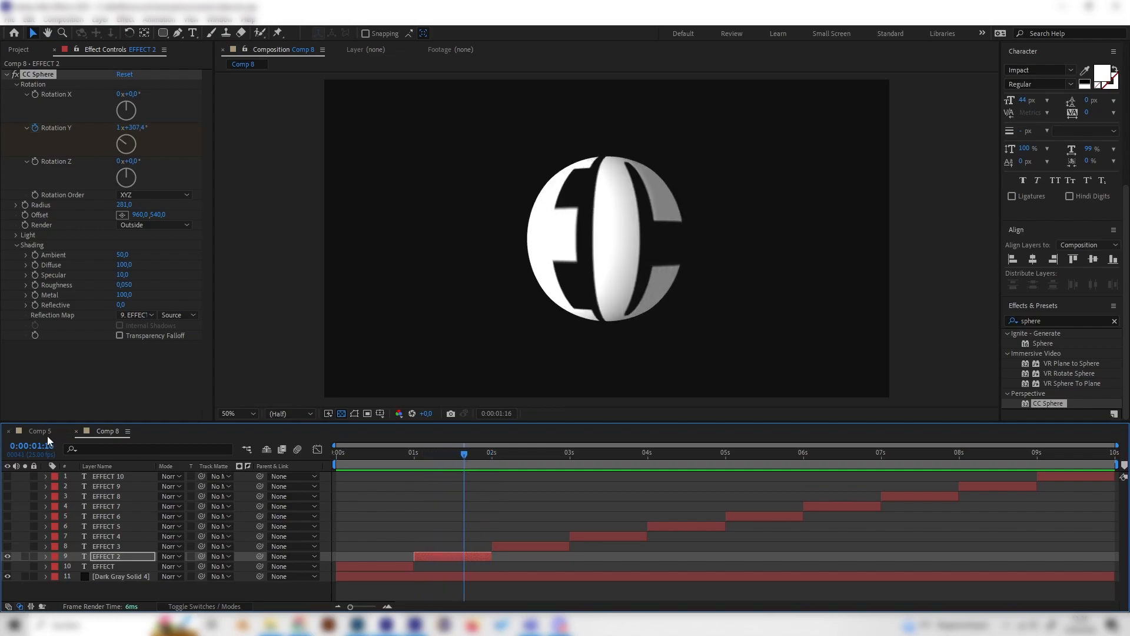
left_click(47, 433)
left_click_drag(465, 452, 521, 455)
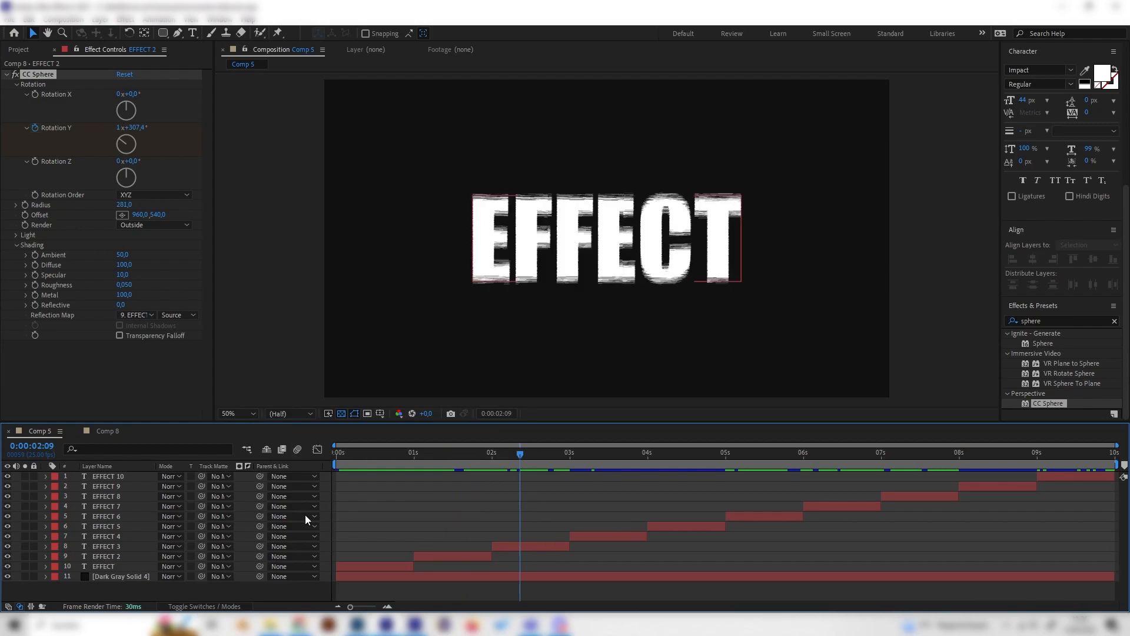
mouse_move(527, 457)
left_mouse_down()
mouse_move(545, 458)
mouse_move(503, 455)
mouse_move(535, 461)
mouse_move(527, 452)
left_mouse_up()
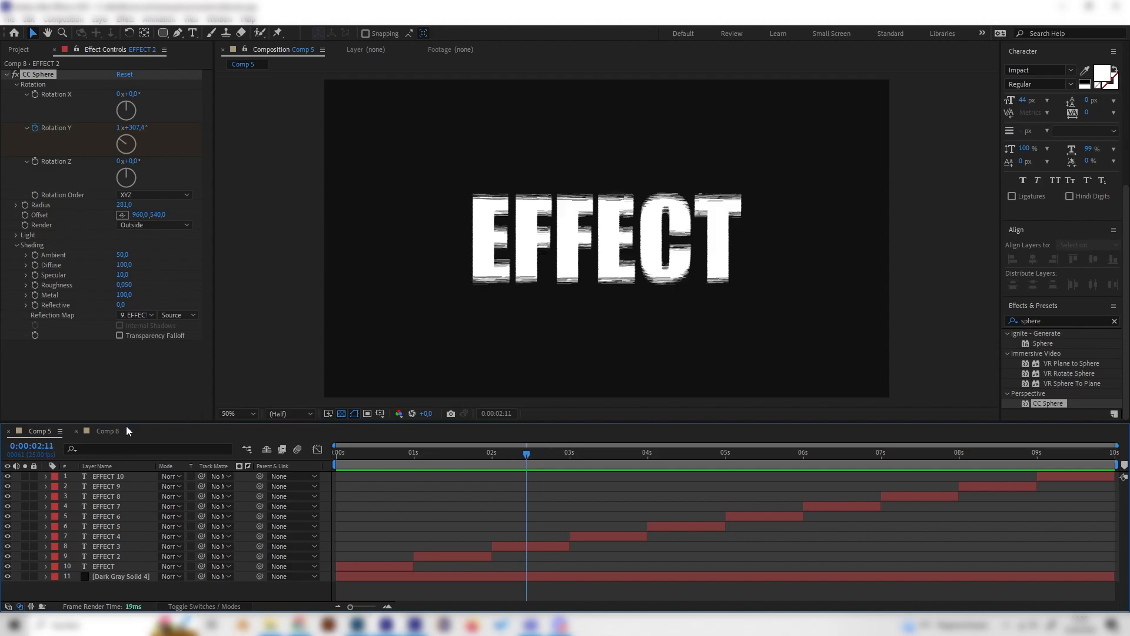
- In Comp 8, hide the EFFECT 2 layer and make the EFFECT 3 layer visible
left_click(108, 430)
left_click(7, 556)
left_click(7, 546)
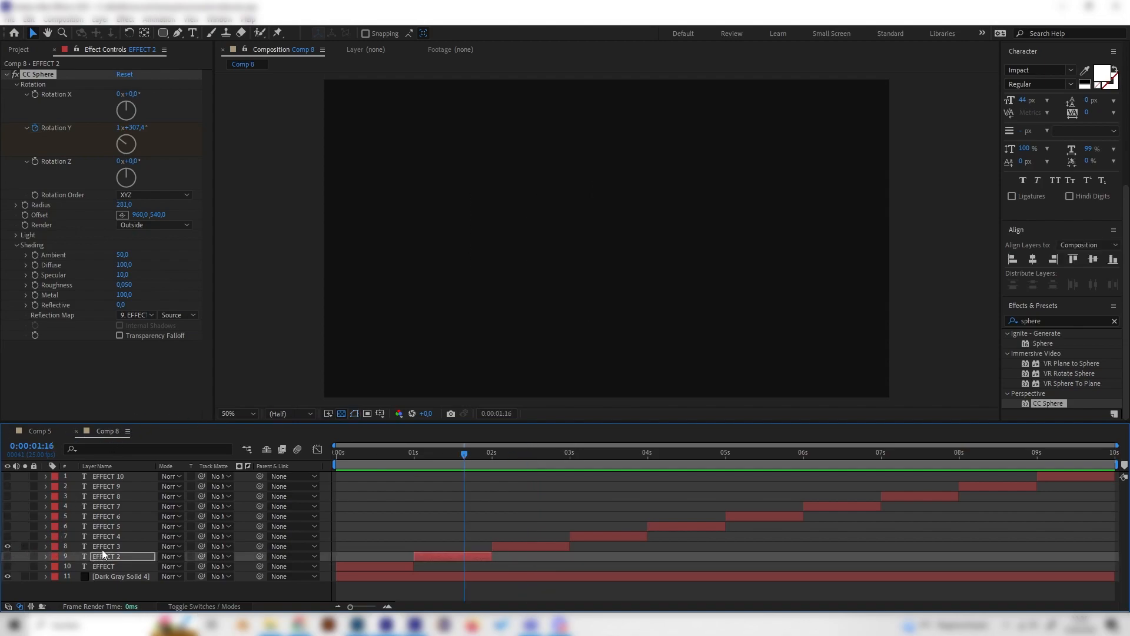
- Search the effects for "wave" and apply Wave Warp to the EFFECT 3 layer
left_click(103, 547)
double_click(1038, 322)
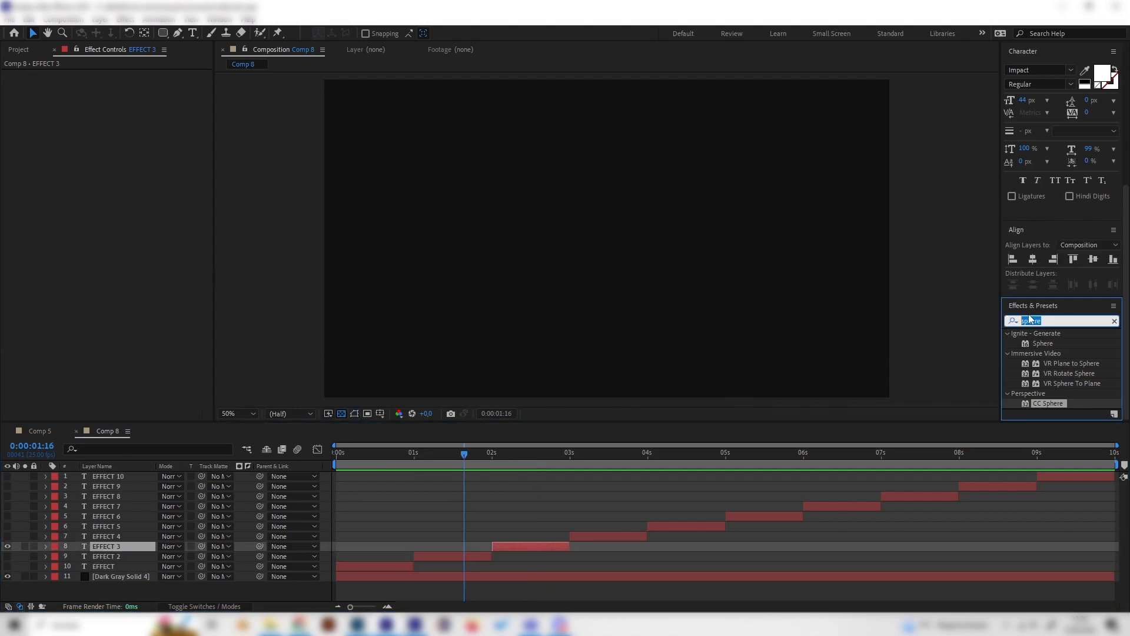
type("wqave")
key("BackSpace")
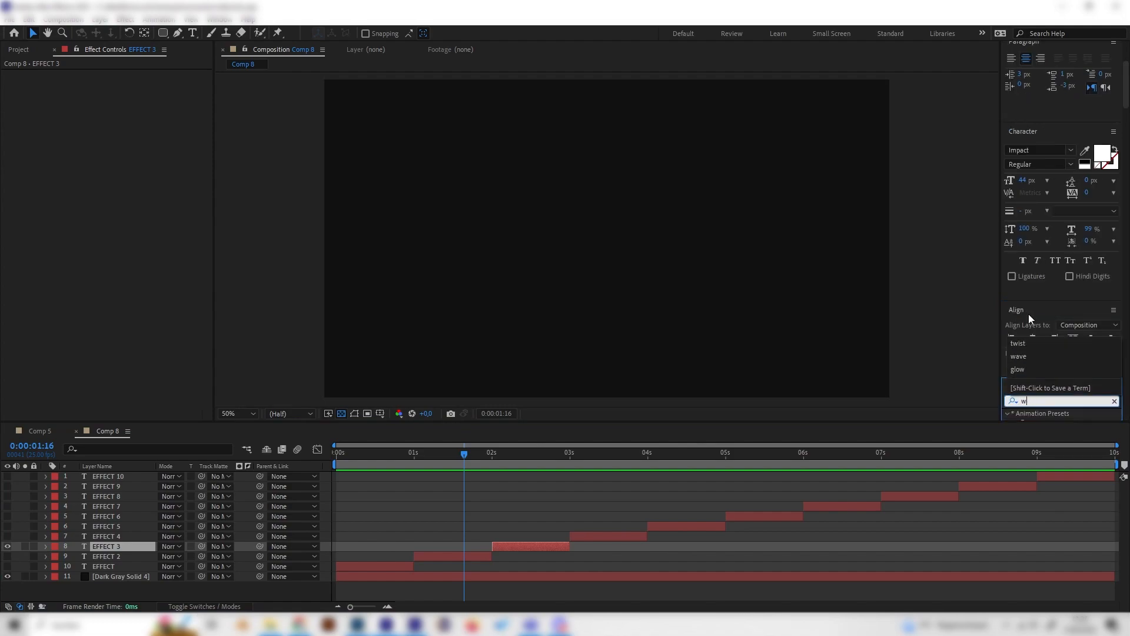
type("ave")
scroll(1040, 410, "down", 2)
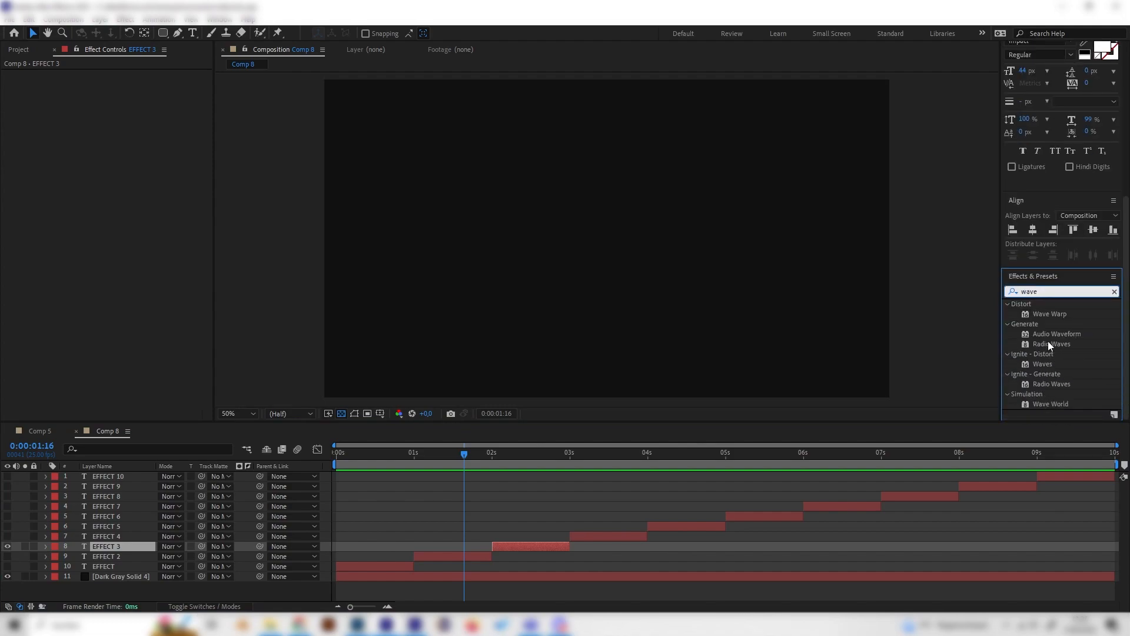
double_click(1057, 313)
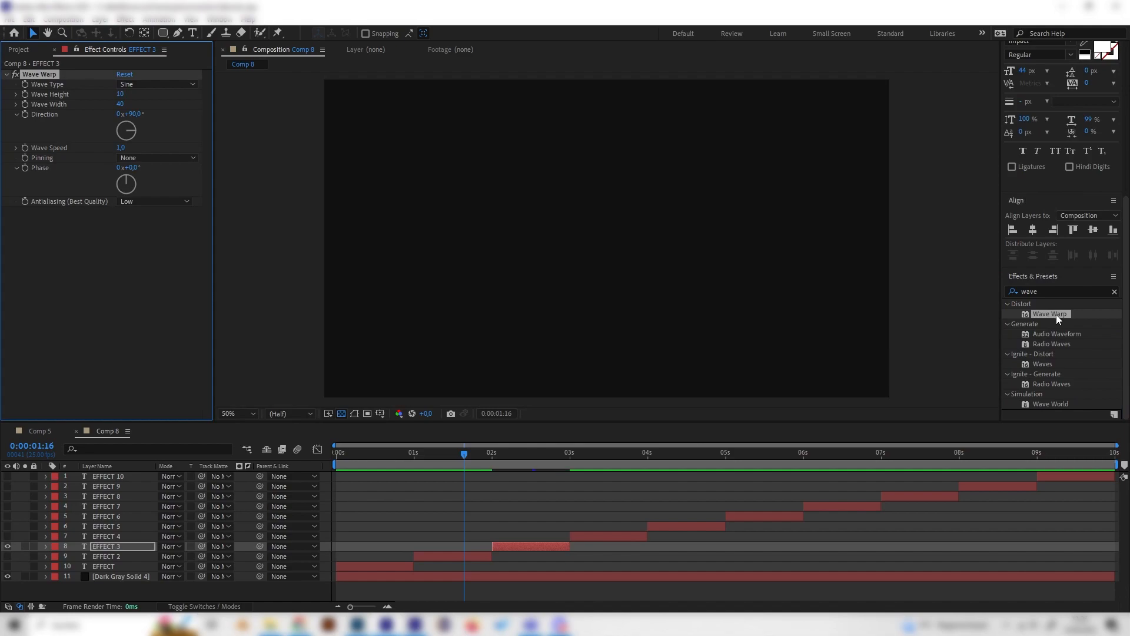
- At 0:00:02:13, set the Wave Type of EFFECT 3's Wave Warp to Noise
mouse_move(520, 456)
left_mouse_down()
mouse_move(532, 458)
mouse_move(511, 454)
mouse_move(533, 454)
left_mouse_up()
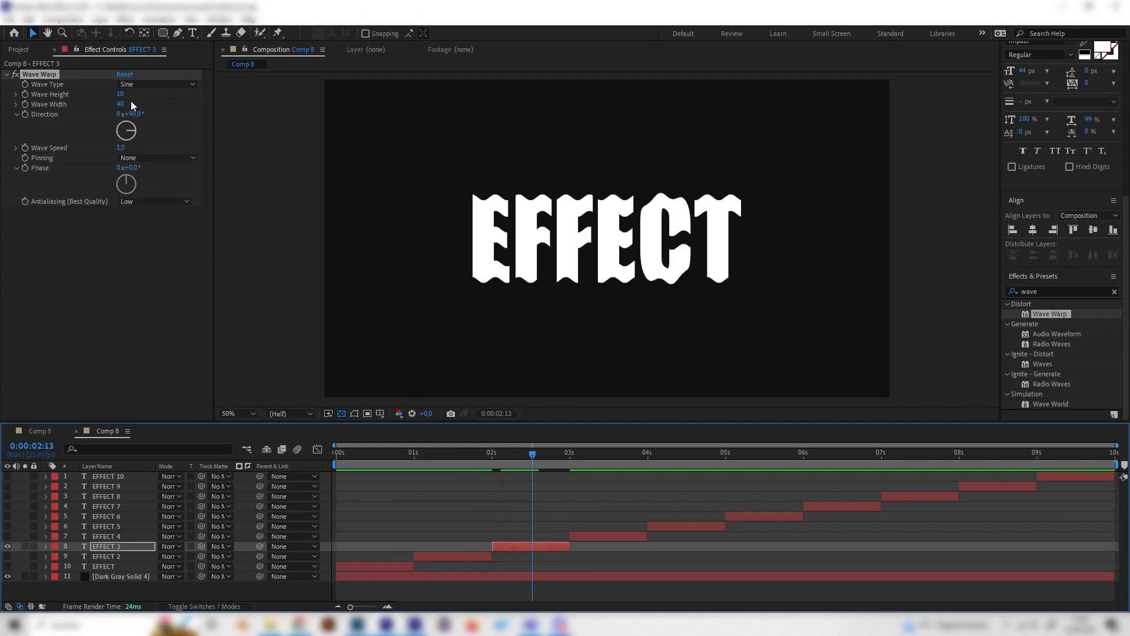
left_click(131, 83)
left_click(159, 252)
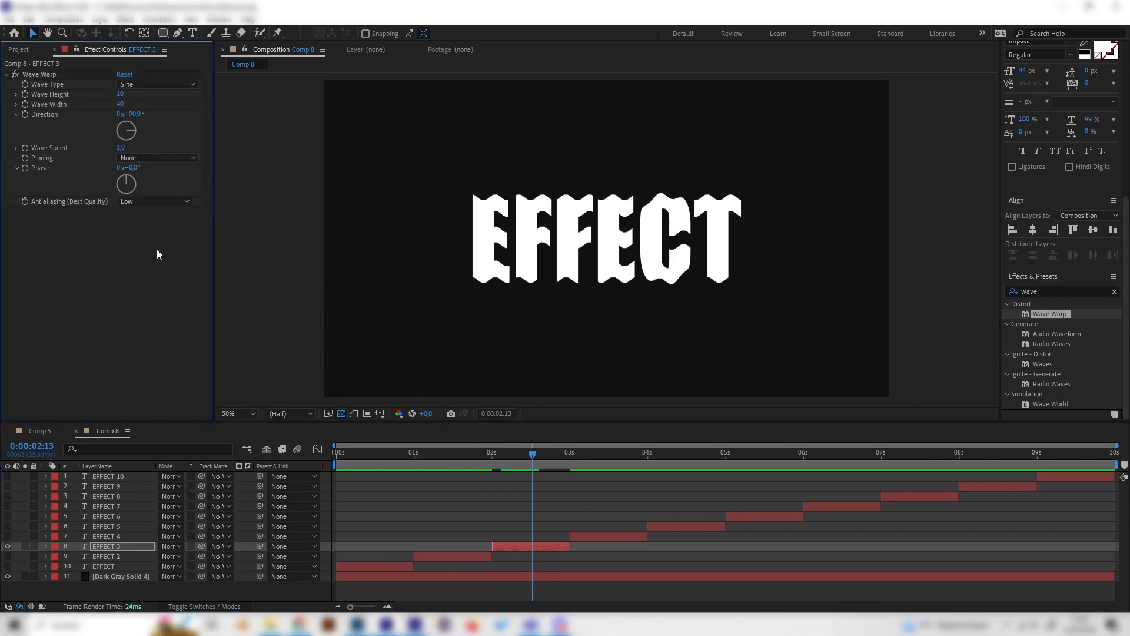
left_click(134, 86)
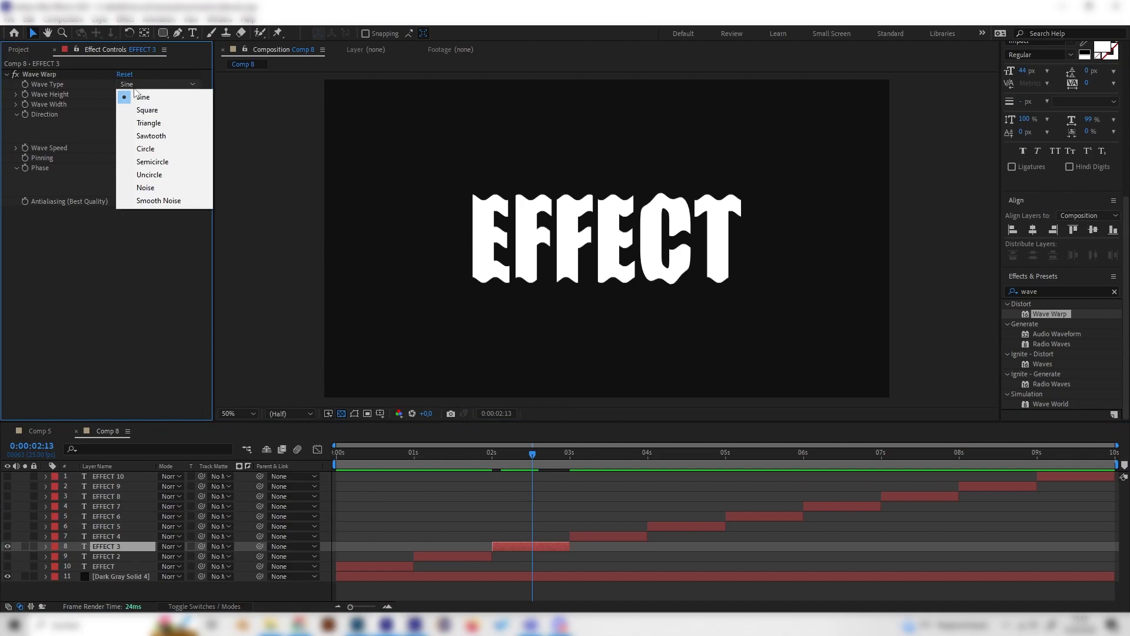
left_click(157, 186)
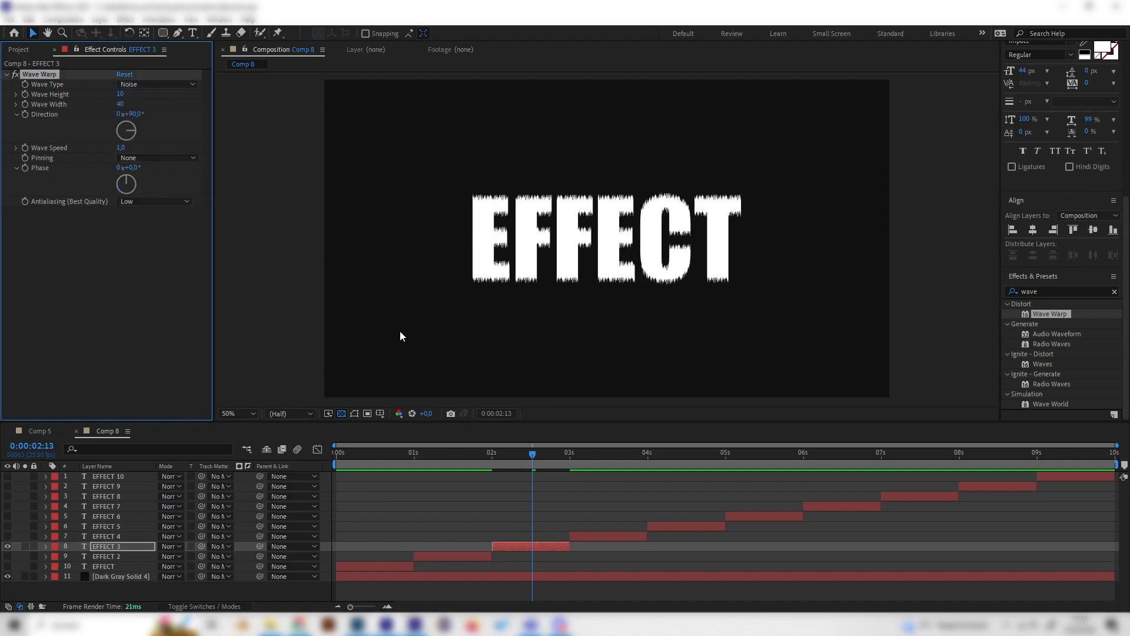
- Check EFFECT 3's Wave Warp in Comp 5, and in Comp 8 set Wave Height to 15, Wave Width to 1 and Wave Speed to 0.1
left_click(39, 430)
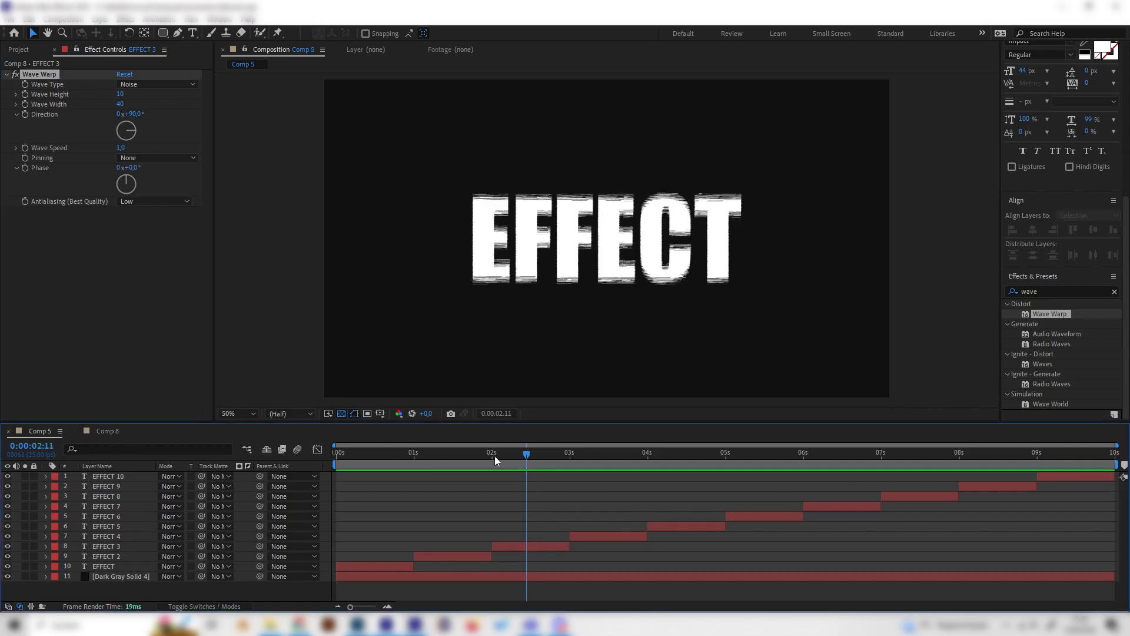
left_click(541, 546)
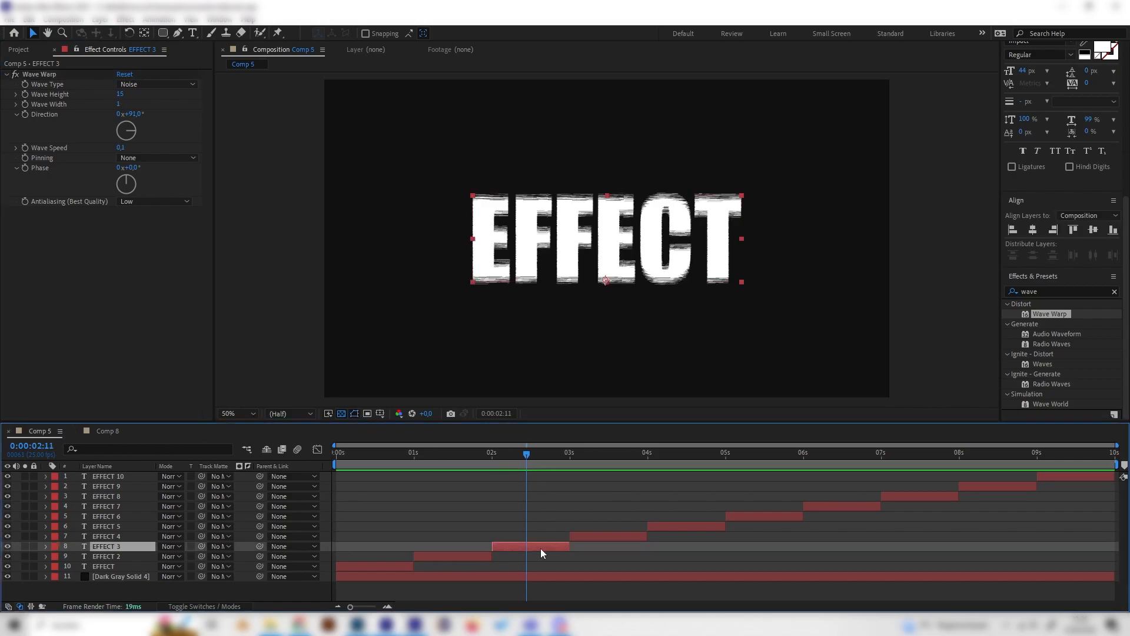
left_click(107, 431)
left_click(119, 94)
type("15")
key("Return")
left_click(120, 103)
type("1")
key("Return")
left_click(120, 147)
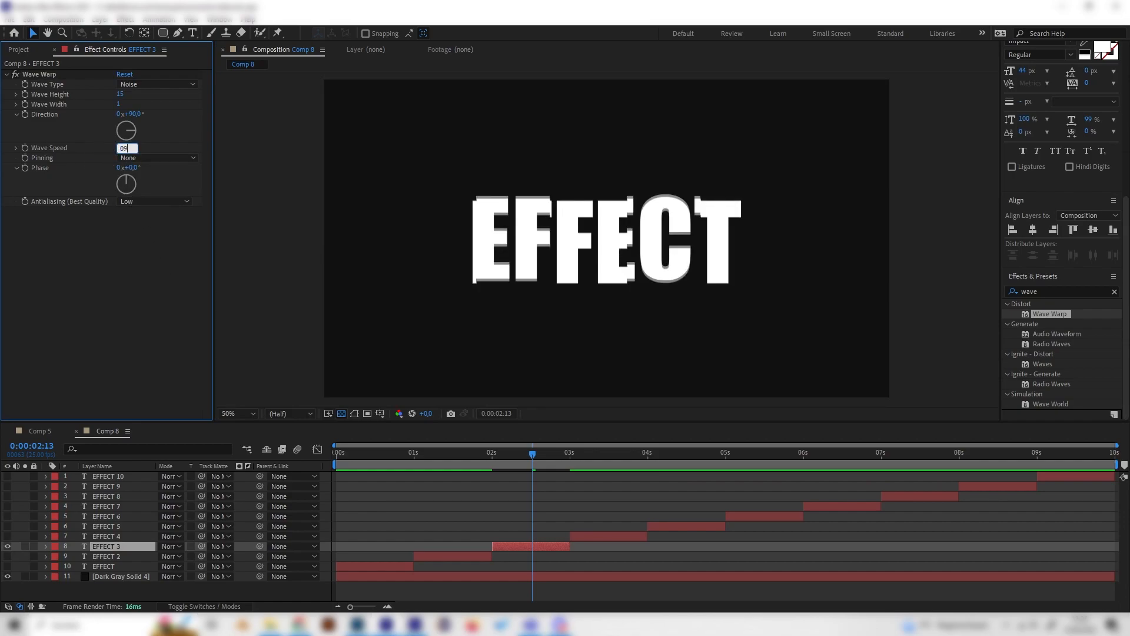
key("Return")
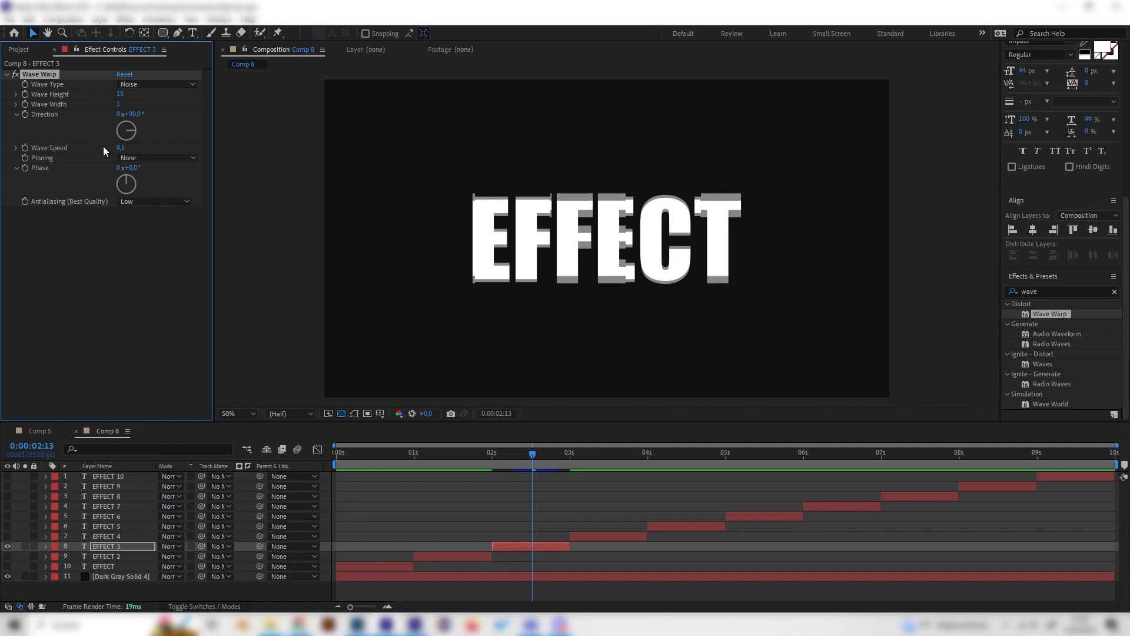
- Move to 0:00:02:09 and set the Wave Warp Direction to 91°
mouse_move(532, 465)
left_mouse_down()
mouse_move(509, 463)
mouse_move(525, 456)
mouse_move(519, 468)
left_mouse_up()
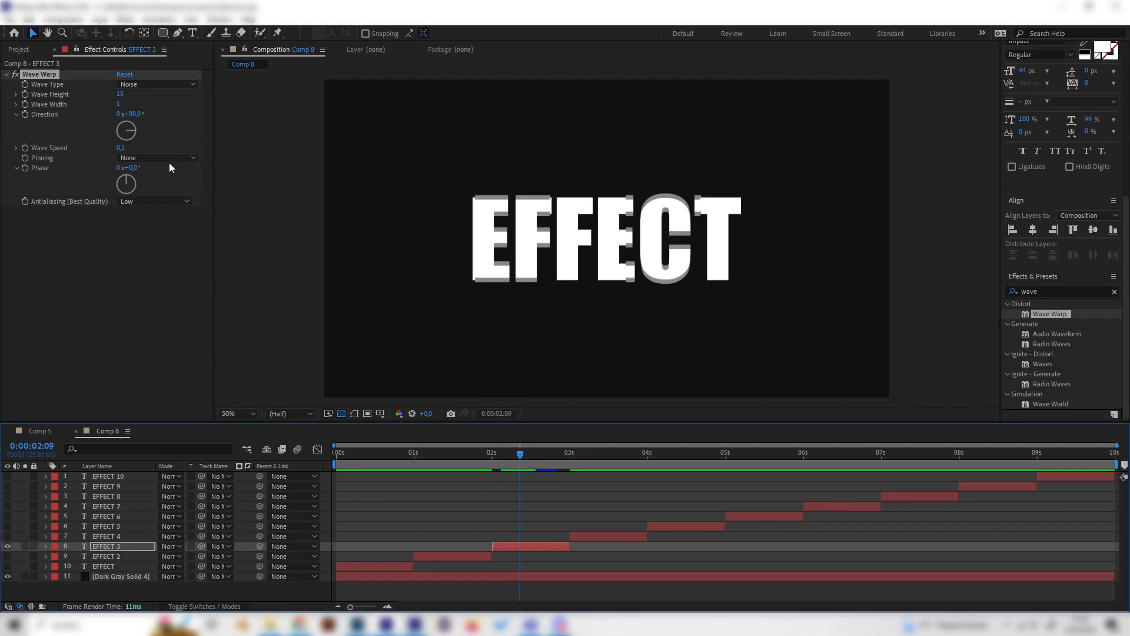
left_click(131, 114)
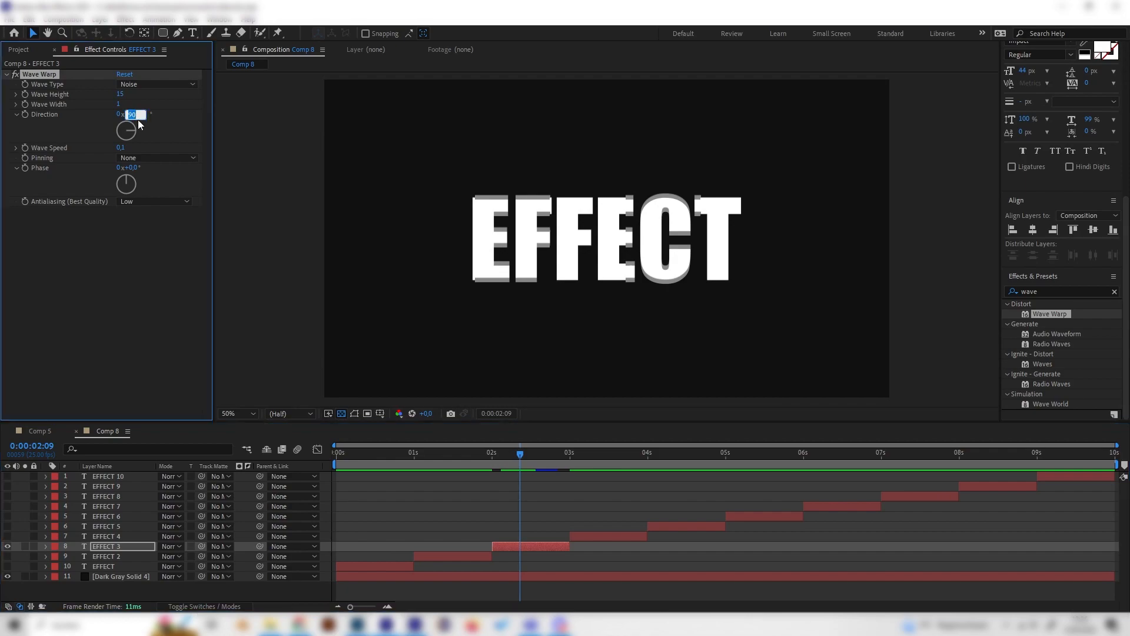
left_click(156, 147)
left_click(139, 116)
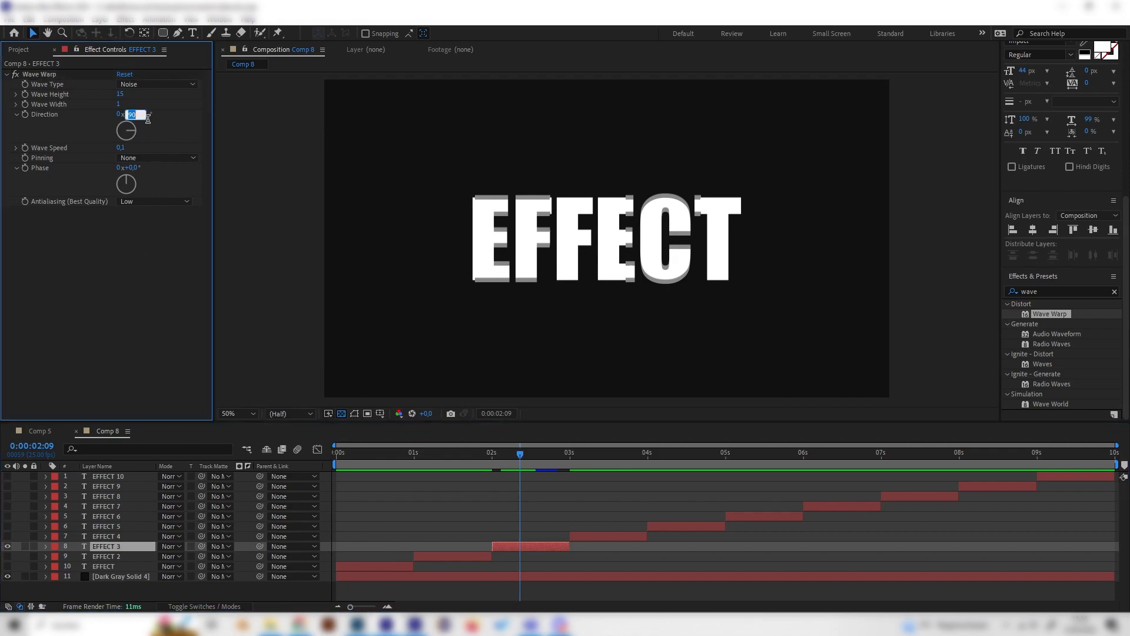
type("91")
key("Return")
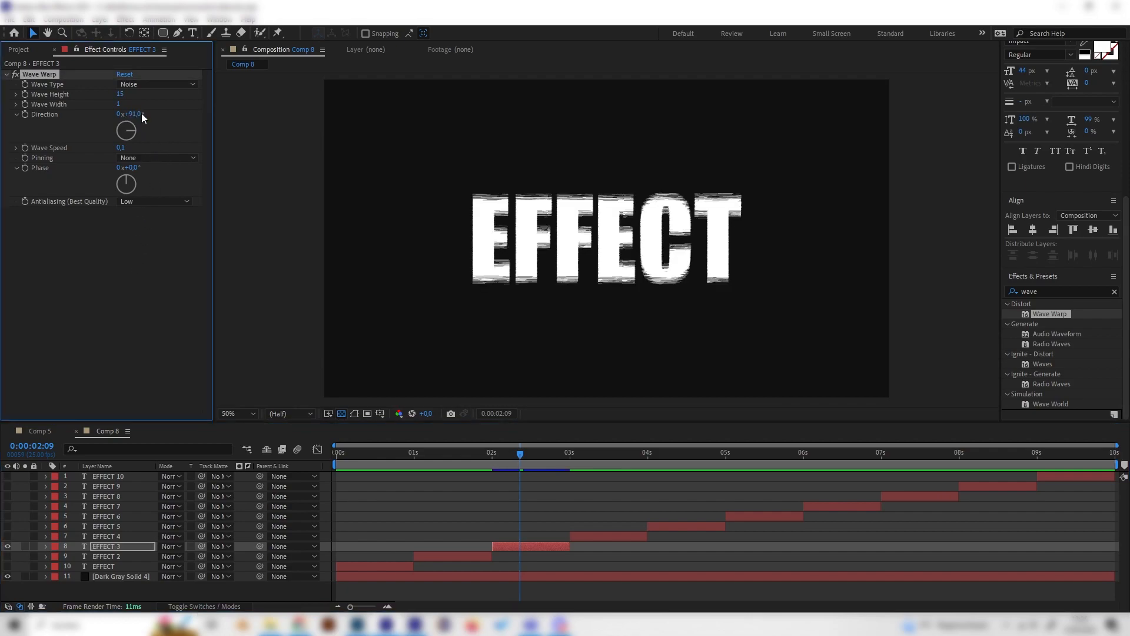
- Preview EFFECT 3 in Comp 8 from 0:00:02:00, and examine EFFECT 4's Roughen Edges settings and animation in Comp 5
left_click_drag(520, 457, 491, 456)
key("space")
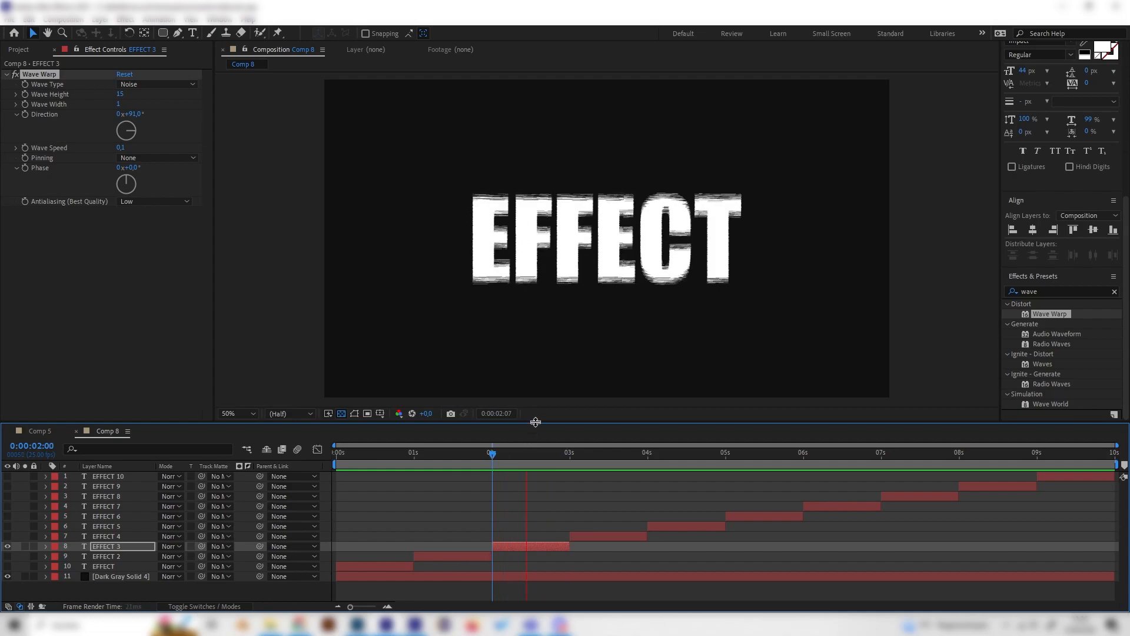
key("space")
left_click(528, 461)
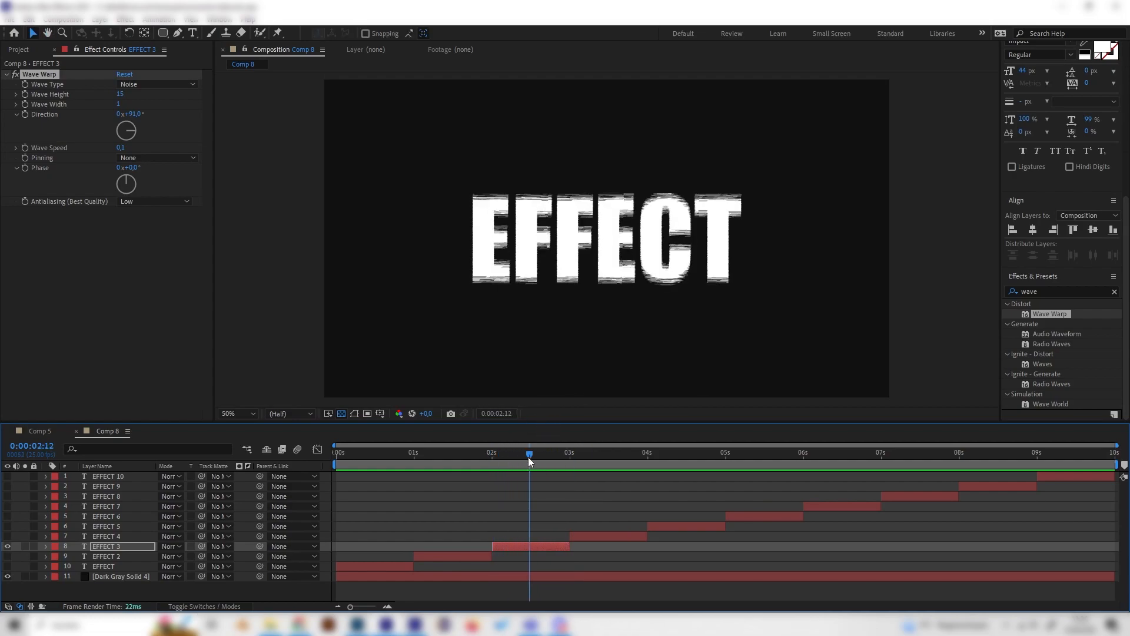
left_click(47, 430)
left_click(602, 458)
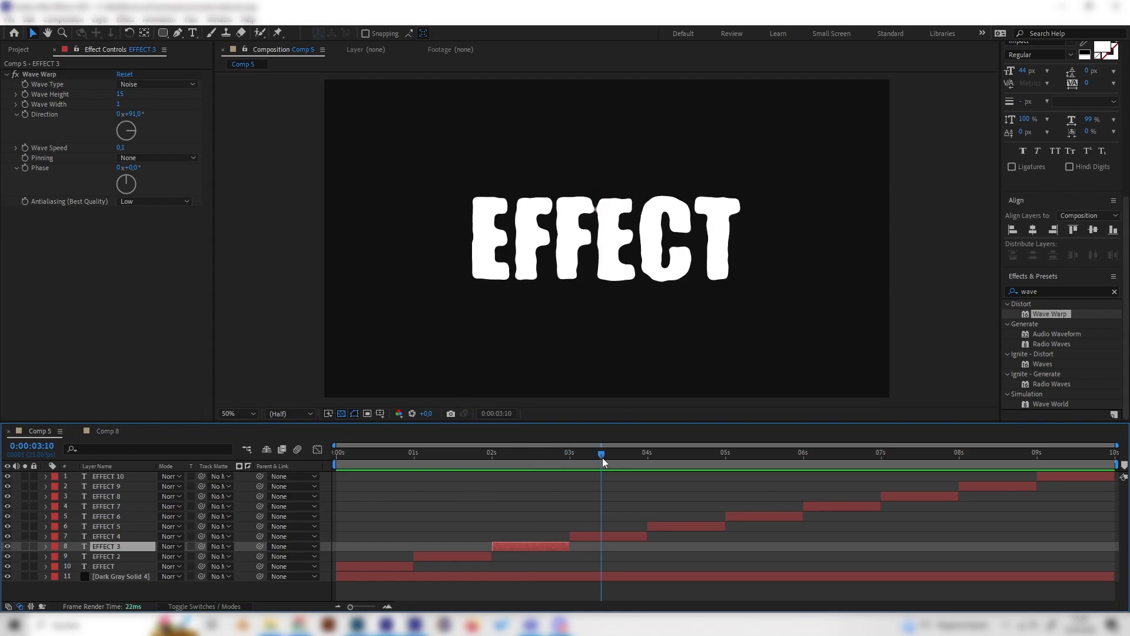
left_click(609, 535)
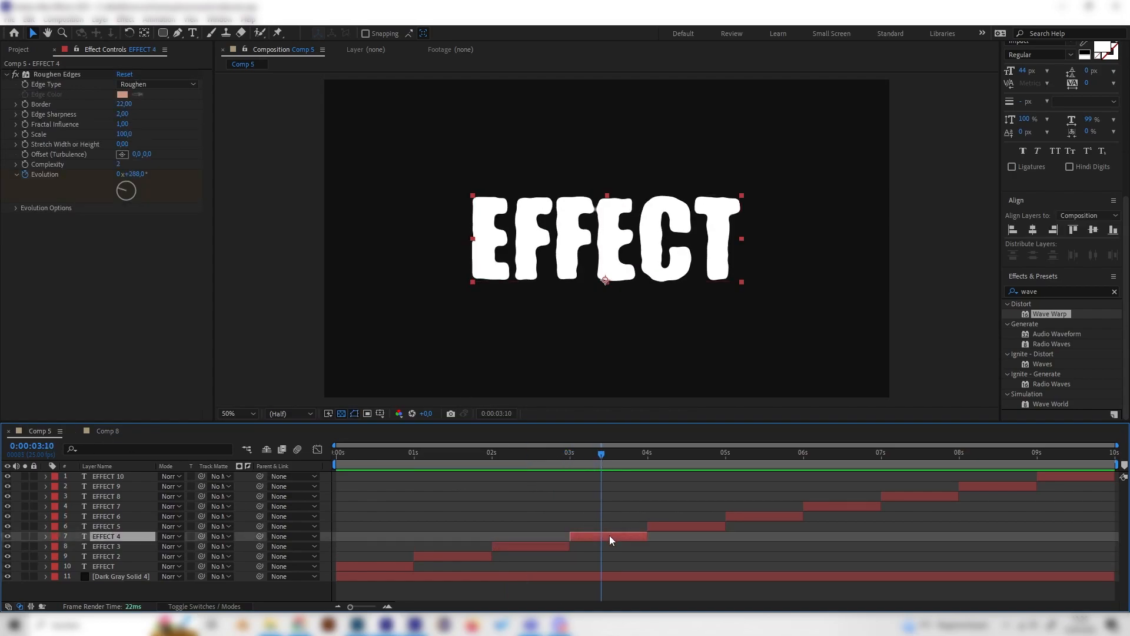
left_click_drag(593, 457, 571, 458)
key("space")
key("space")
key("space")
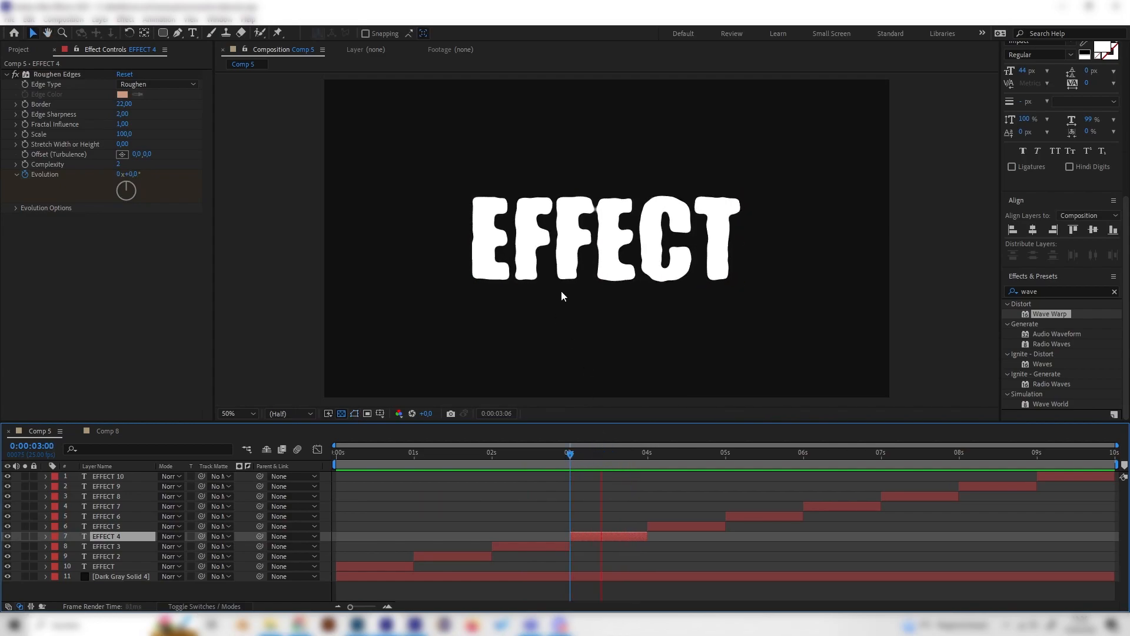
key("space")
- In Comp 8, hide the EFFECT 3 layer and make the EFFECT 4 layer visible
left_click(106, 431)
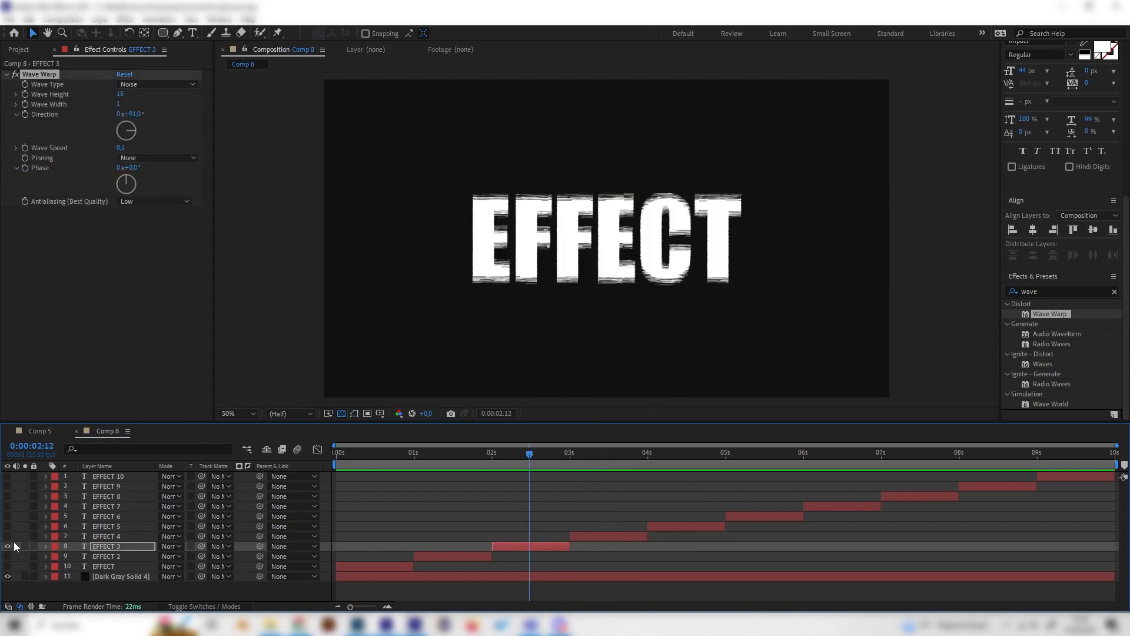
left_click(7, 546)
left_click(7, 536)
- Search the effects for "roughen" and apply Roughen Edges to the EFFECT 4 layer
left_click(113, 536)
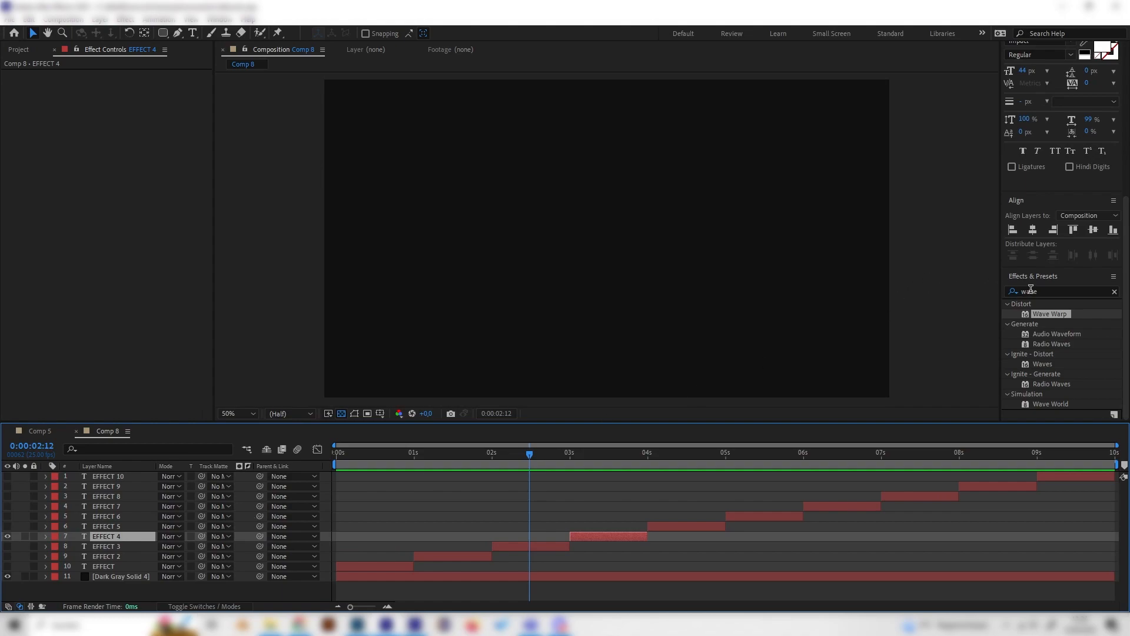
left_click(1013, 293)
type("roughen")
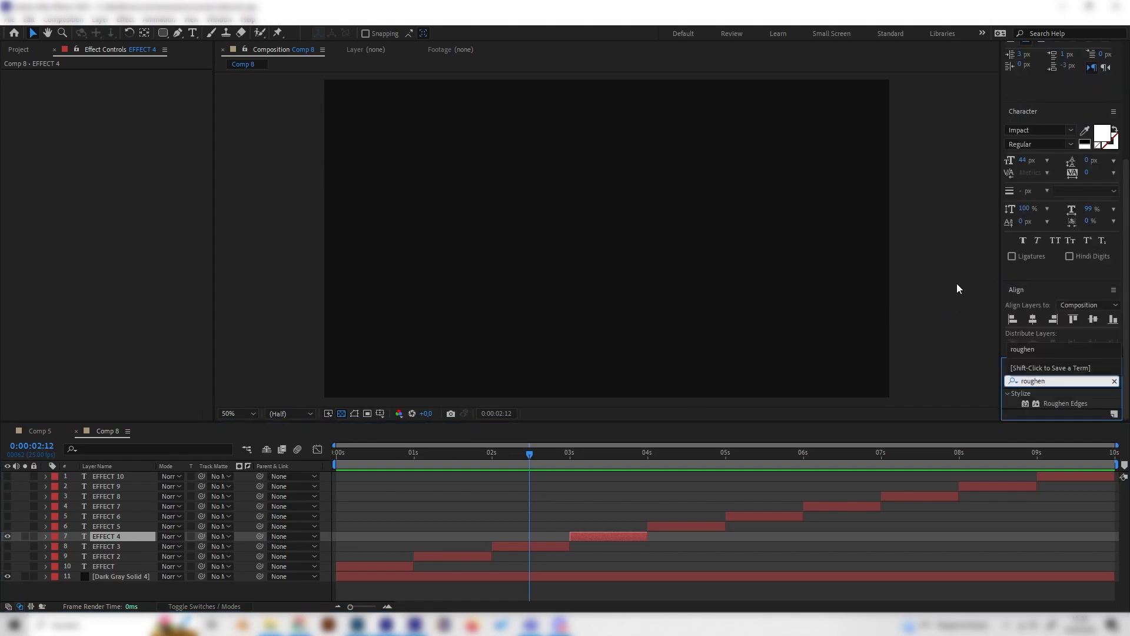
double_click(1063, 403)
- At 0:00:03:10, try a Roughen Edges Border of 20 on EFFECT 4 and set it to 25
left_click_drag(612, 457, 602, 460)
key("/")
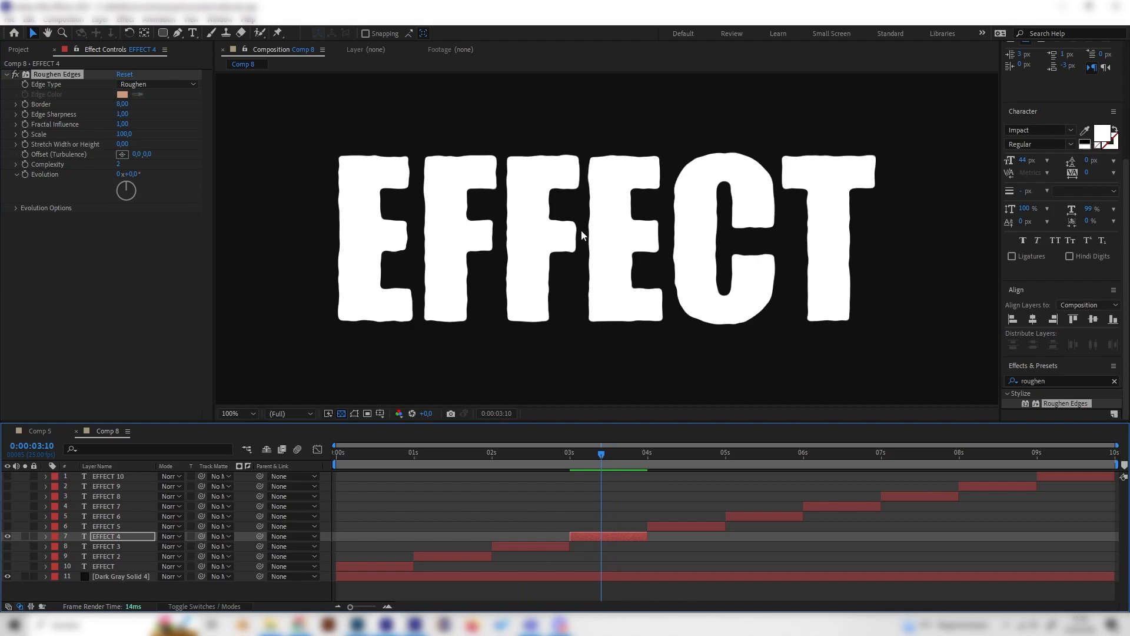
scroll(501, 271, "down", 1)
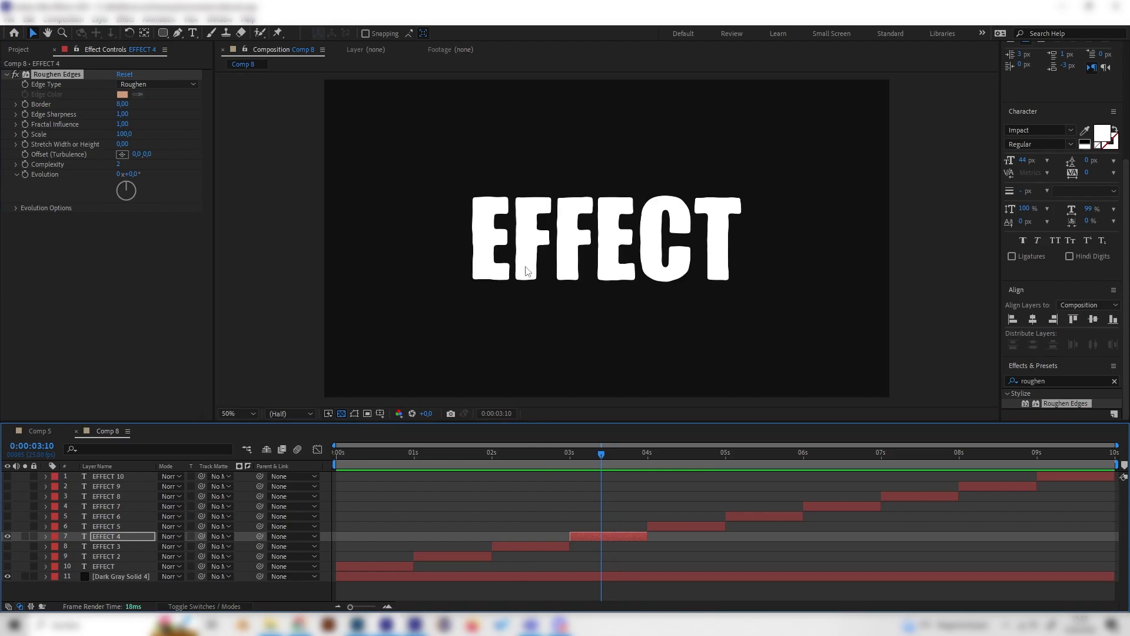
left_click(124, 106)
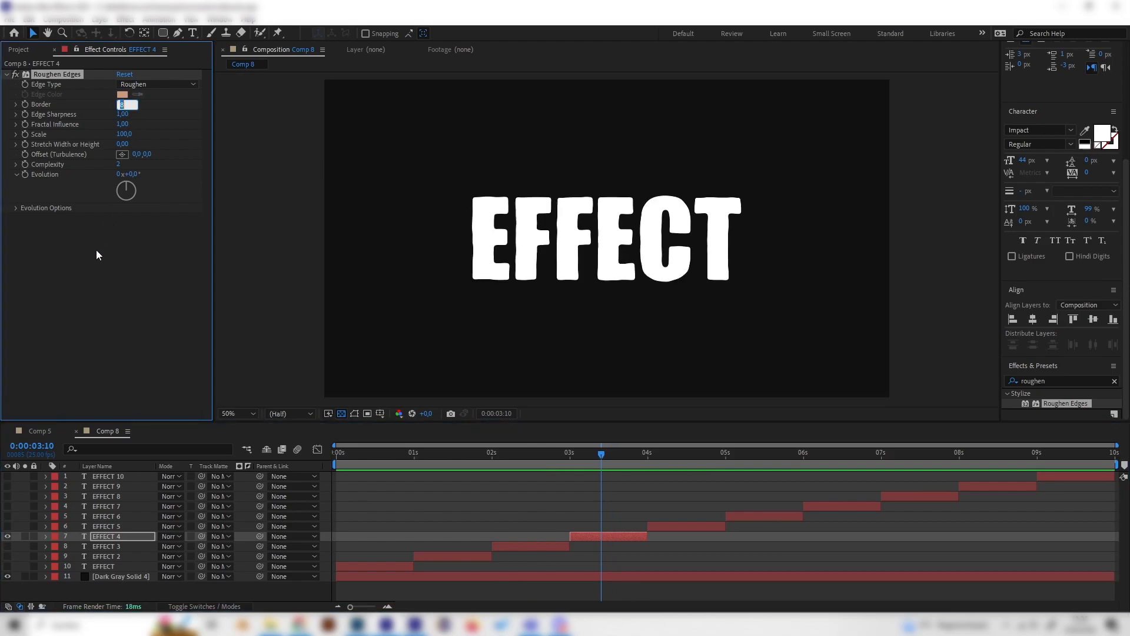
type("20")
key("Return")
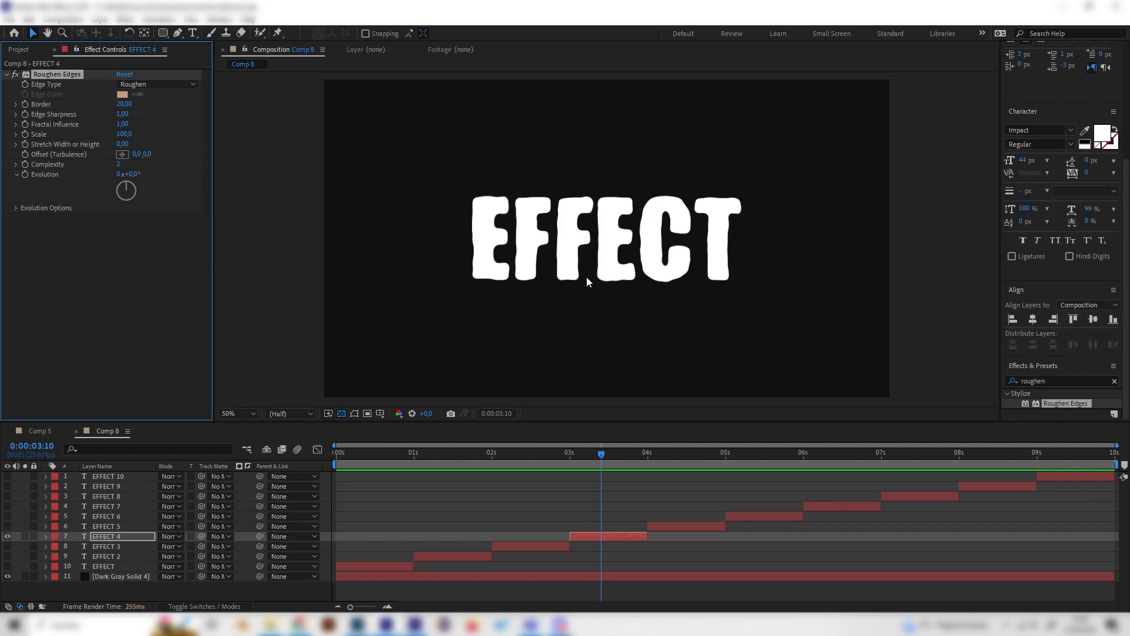
left_click(125, 105)
type("25")
key("Return")
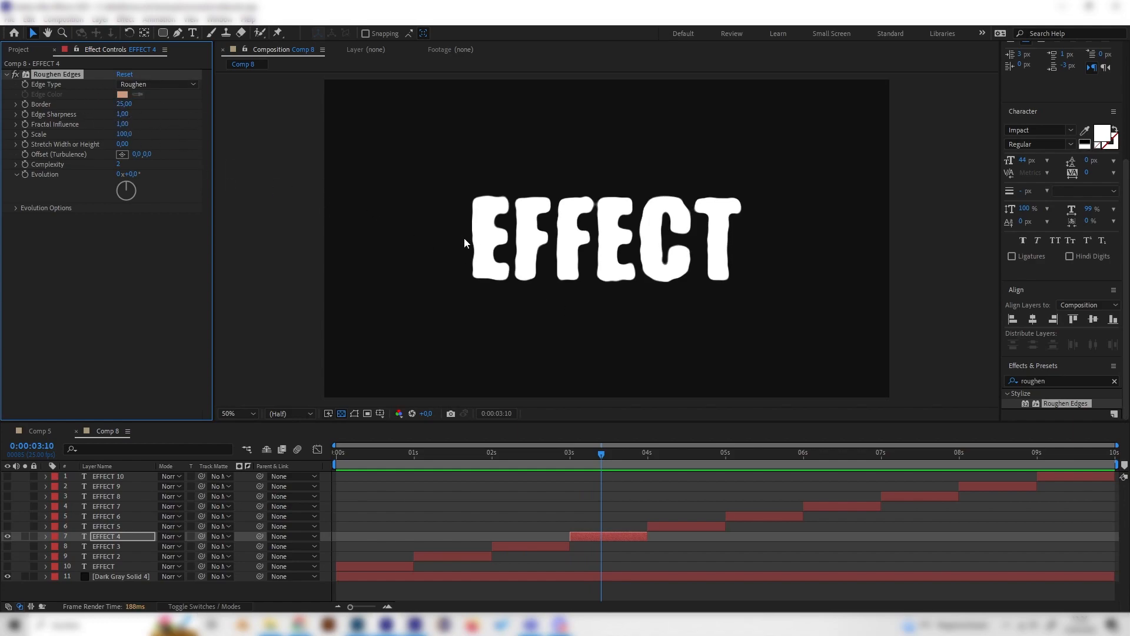
- Inspect the roughened text edges and raise the Edge Sharpness to 1.66
scroll(466, 237, "up", 1)
scroll(471, 226, "down", 1)
left_click(123, 115)
left_click(141, 261)
left_click_drag(121, 116, 138, 115)
- Keyframe the Roughen Edges Evolution at 0° at 0:00:03:00, rotate it further at 0:00:03:24, and scrub through the animation
left_click_drag(596, 457, 571, 462)
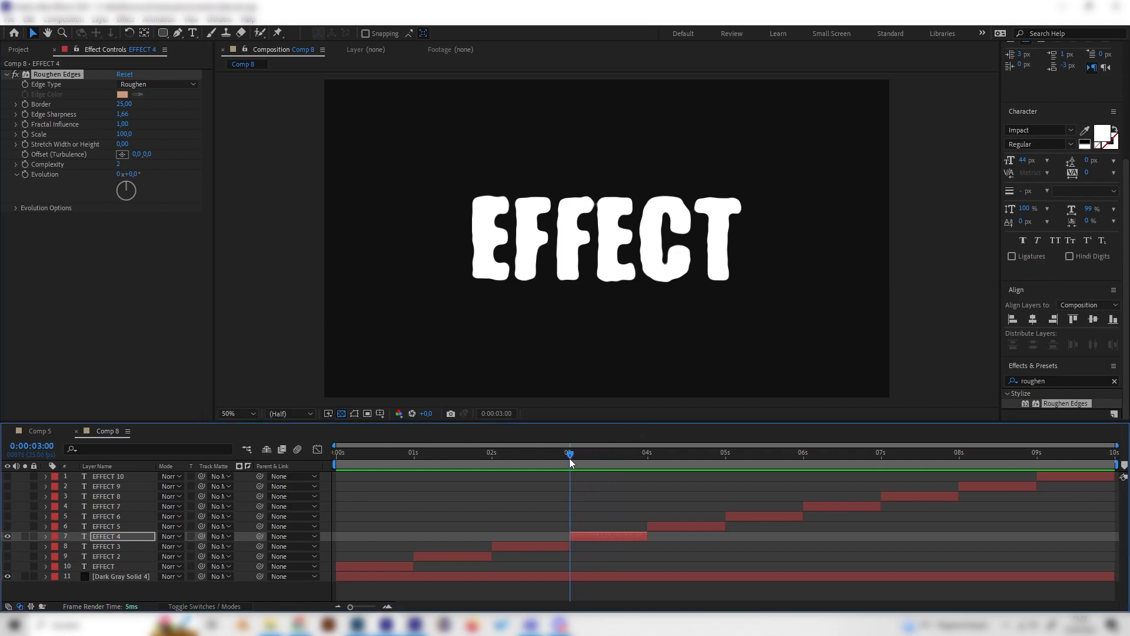
left_click(26, 174)
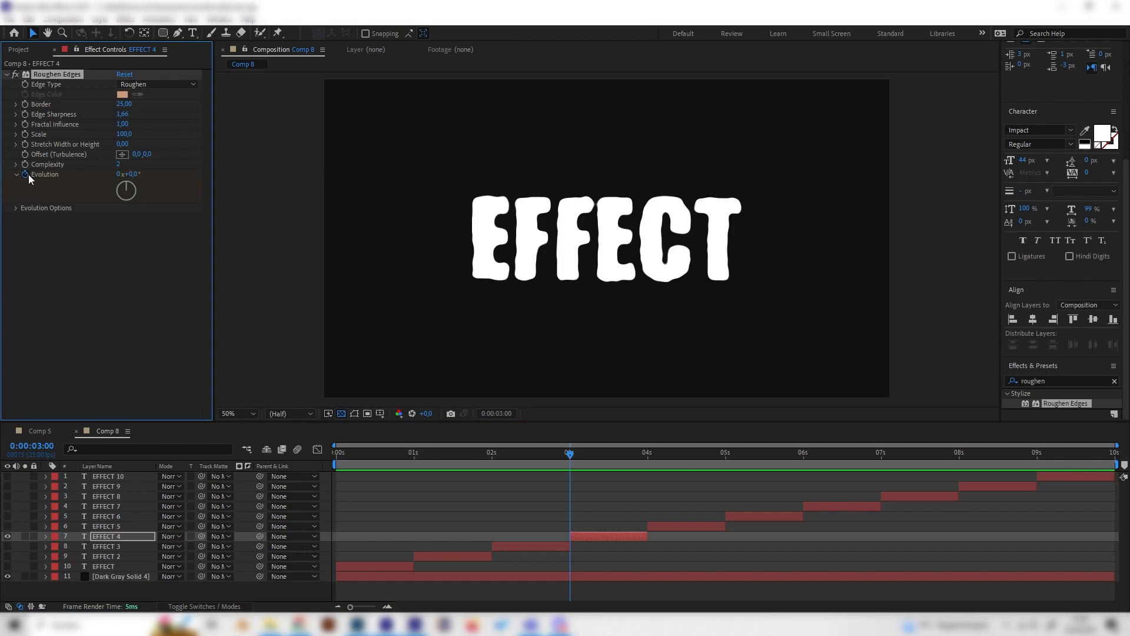
left_click_drag(639, 452, 645, 455)
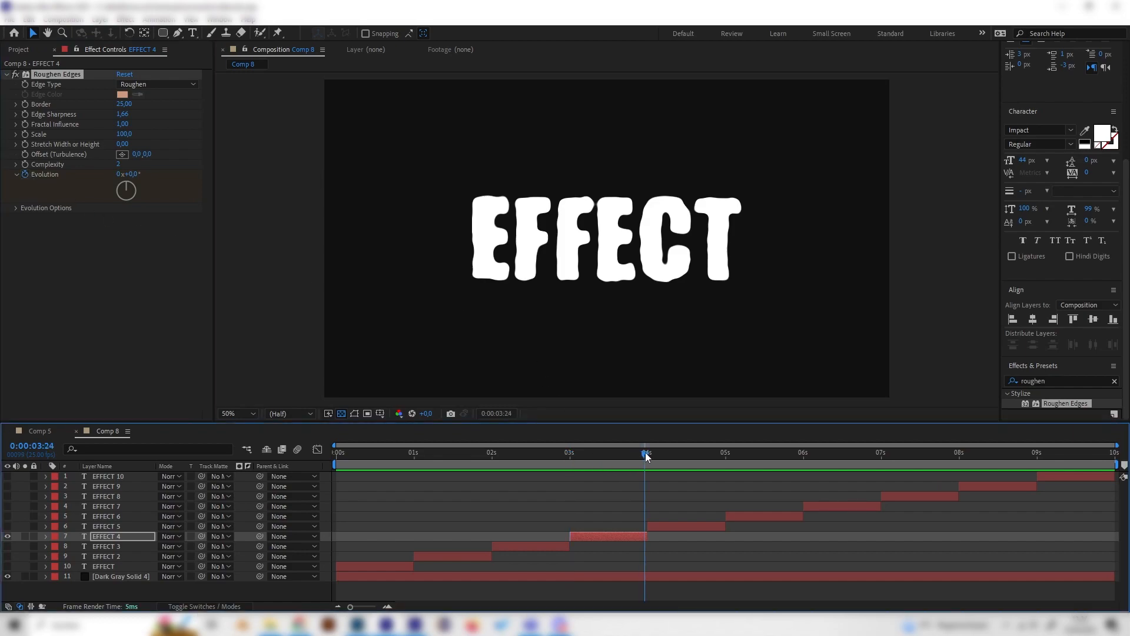
mouse_move(121, 187)
left_mouse_down()
mouse_move(138, 205)
mouse_move(118, 180)
left_mouse_up()
left_click(619, 454)
left_click_drag(619, 457, 584, 451)
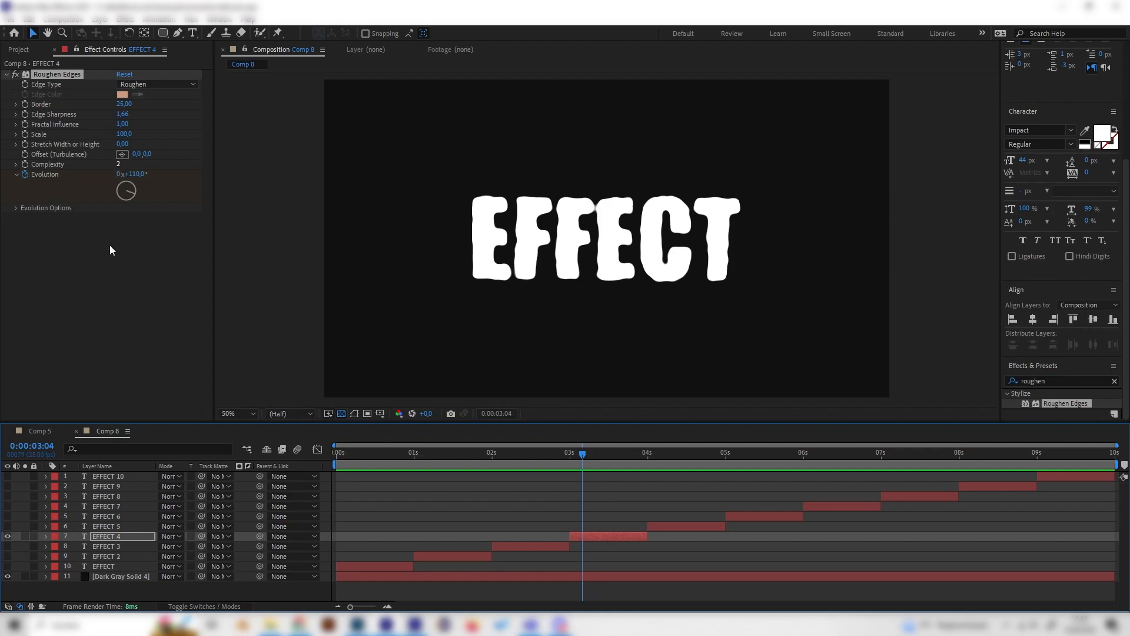
- Try a Roughen Edges Complexity of 10 on EFFECT 4 and set it to 1
left_click(120, 164)
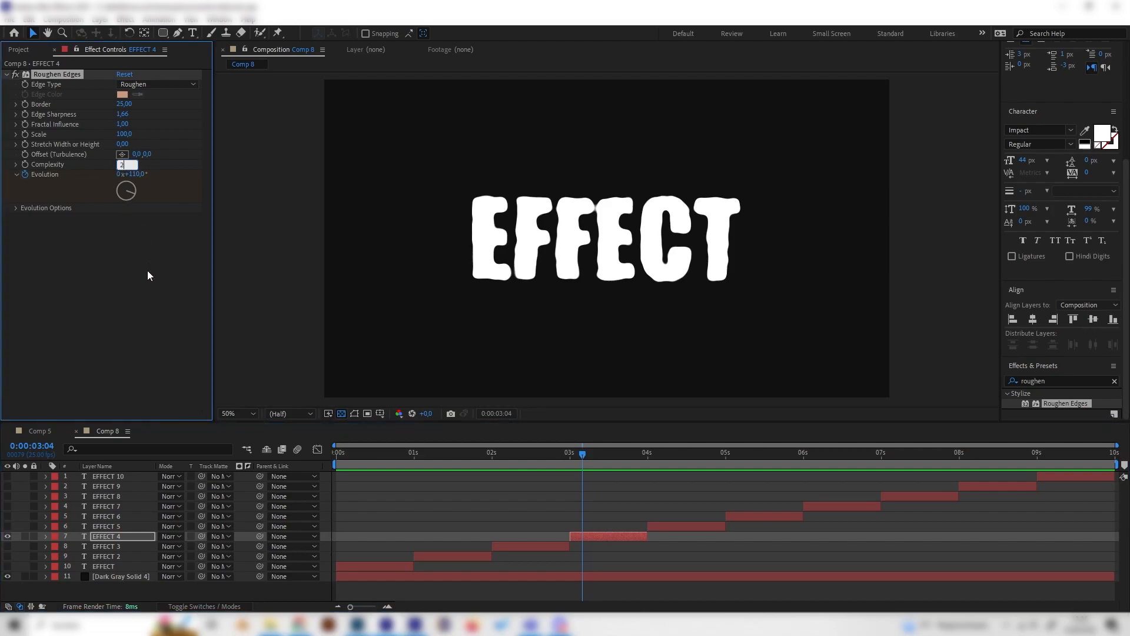
type("10")
key("Return")
left_click(119, 164)
type("1")
key("Return")
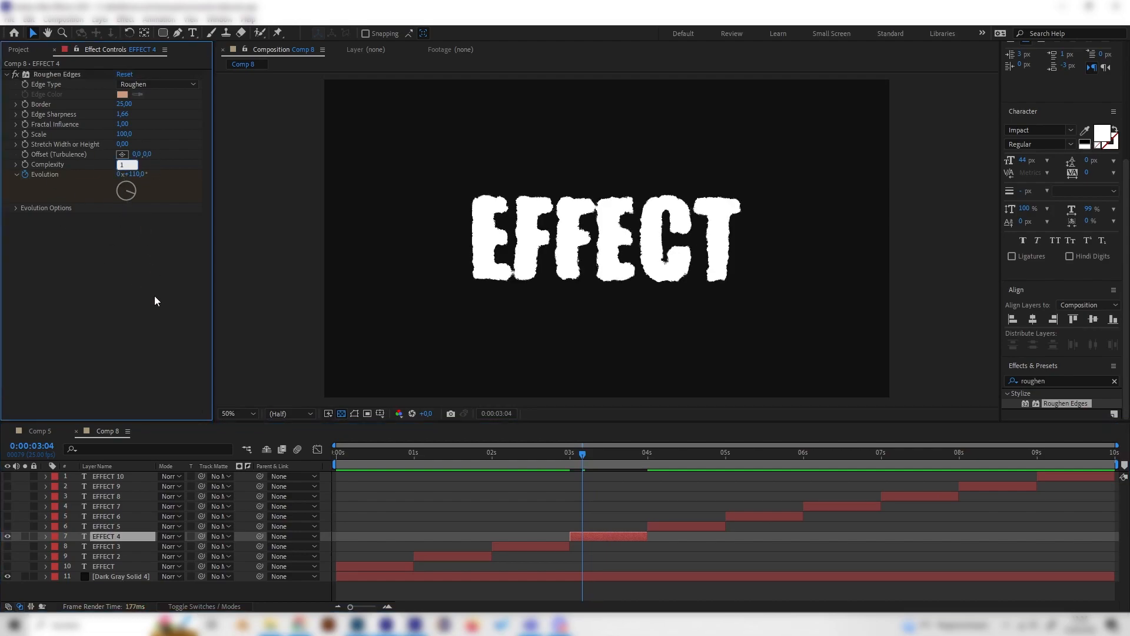
- Set the Roughen Edges Scale on EFFECT 4 to 22
left_click(124, 134)
type("22")
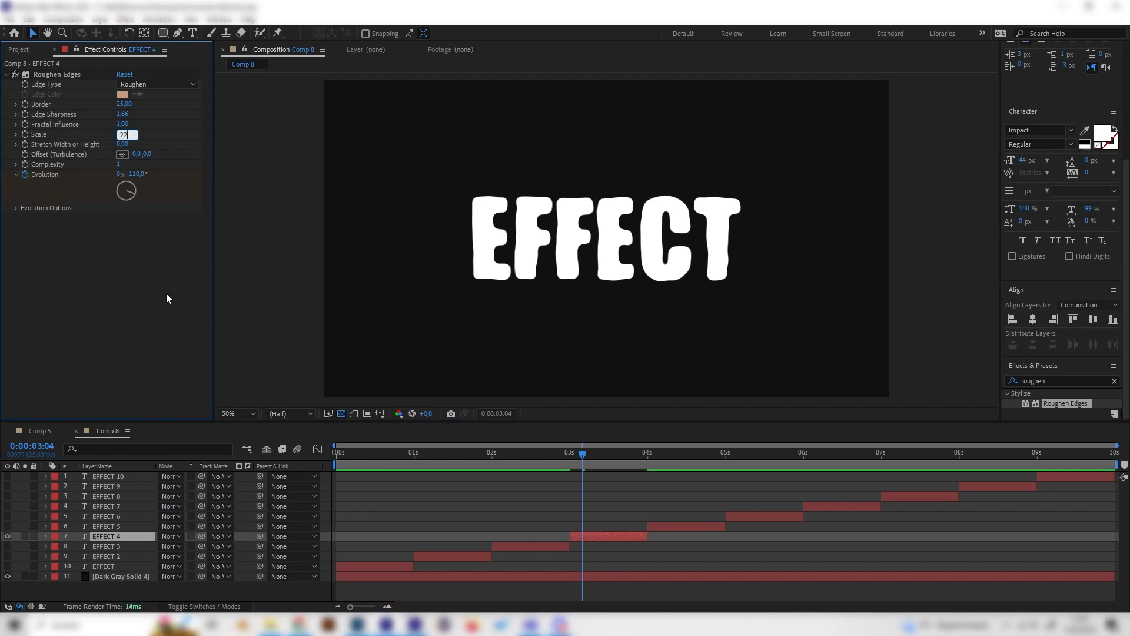
key("Return")
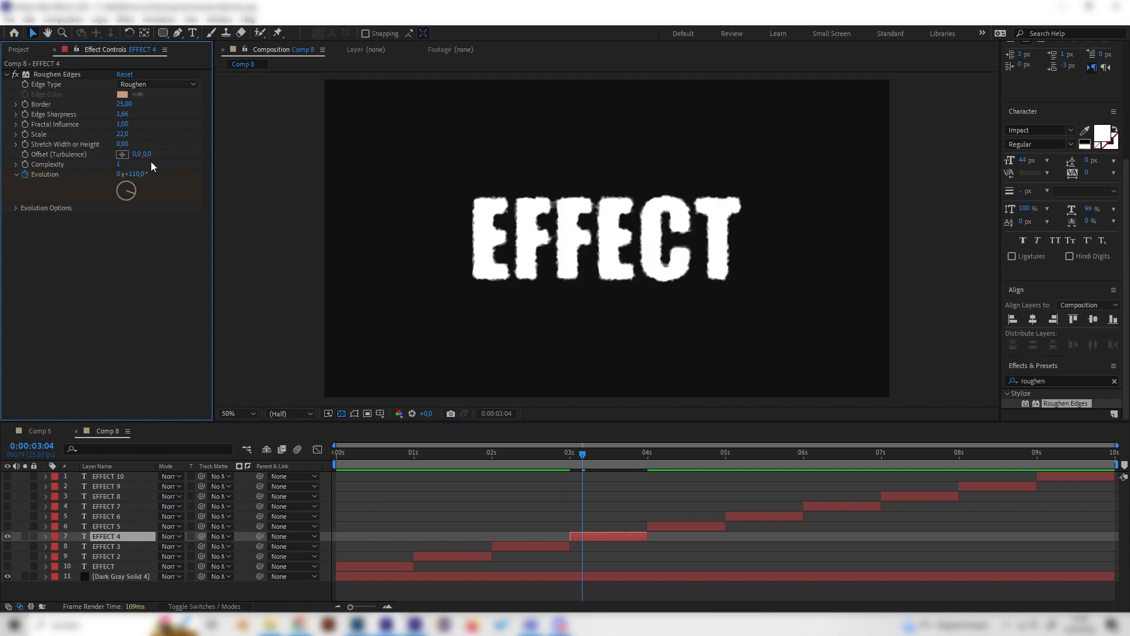
- Examine the EFFECT 5 reference animation in Comp 5 and return to Comp 8
left_click(55, 429)
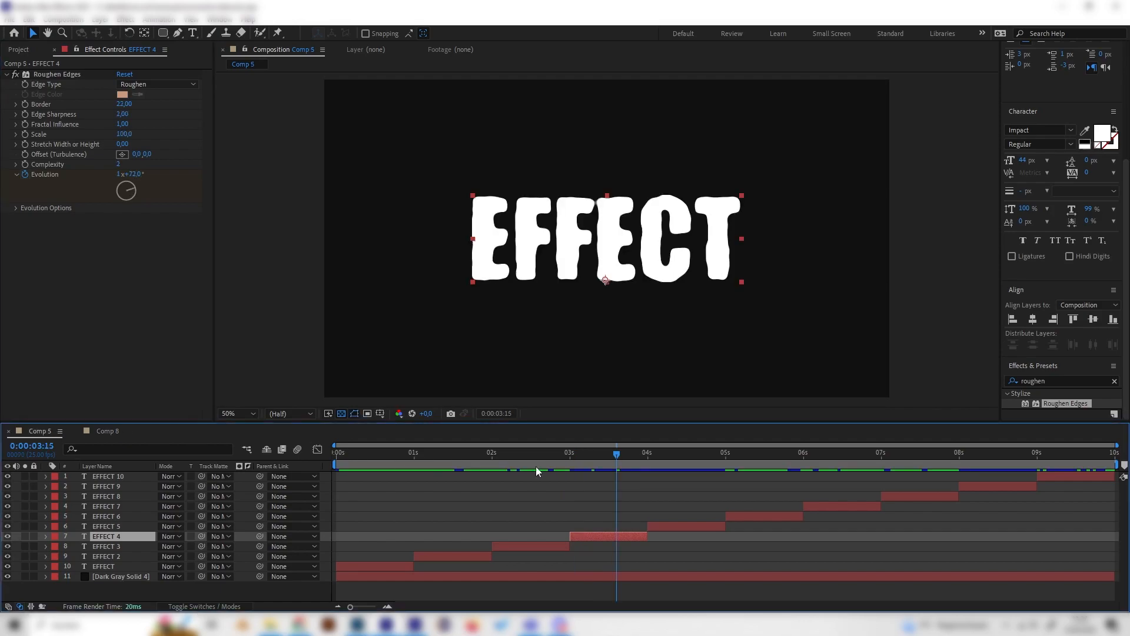
left_click_drag(633, 456, 675, 462)
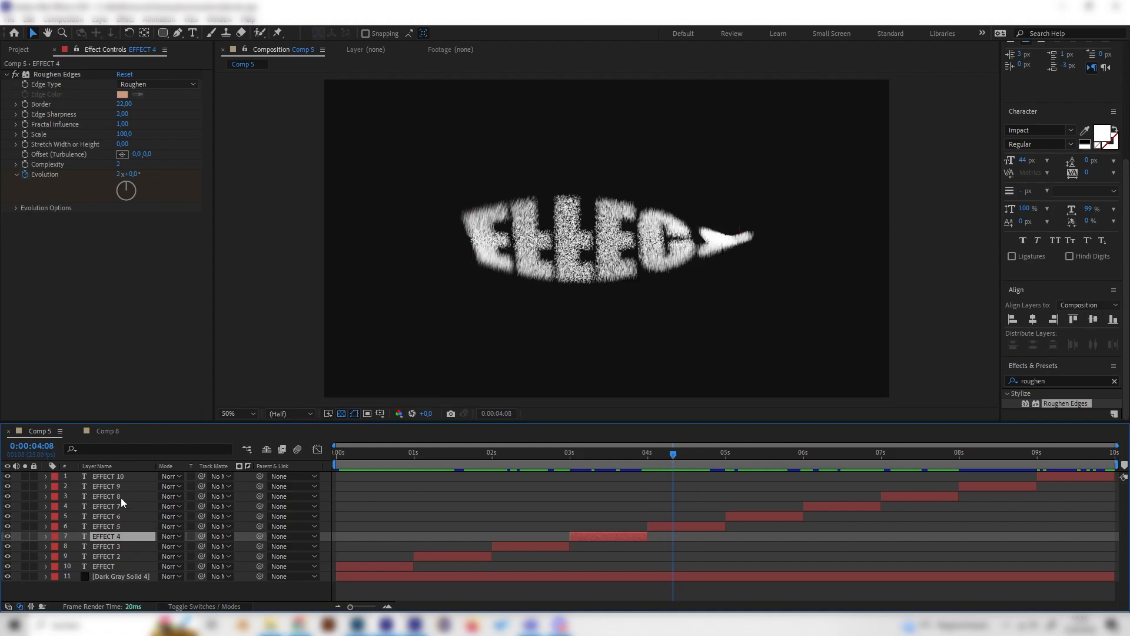
left_click(110, 431)
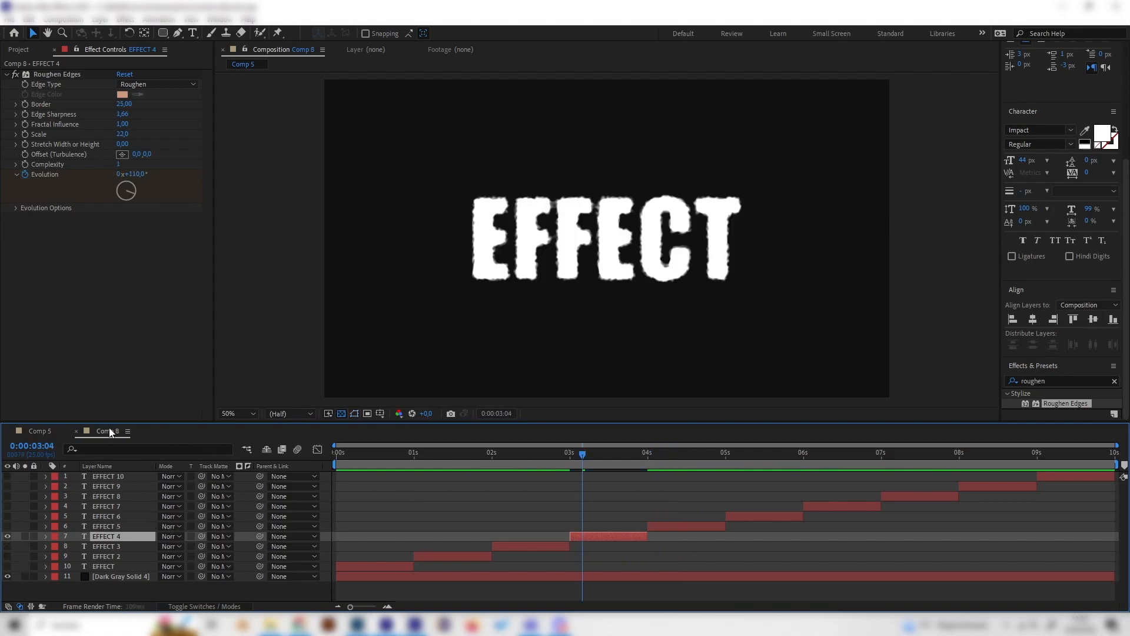
- Hide the EFFECT 4 layer, make EFFECT 5 visible, and select it
left_click(114, 524)
left_click(8, 536)
left_click(8, 531)
left_click(8, 528)
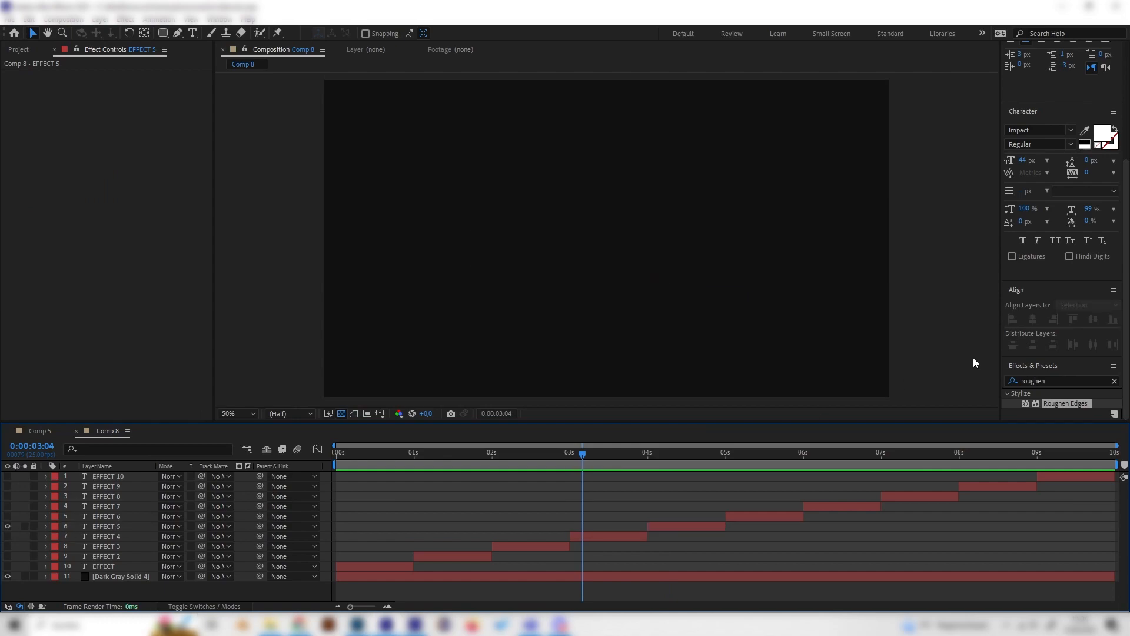
left_click(141, 526)
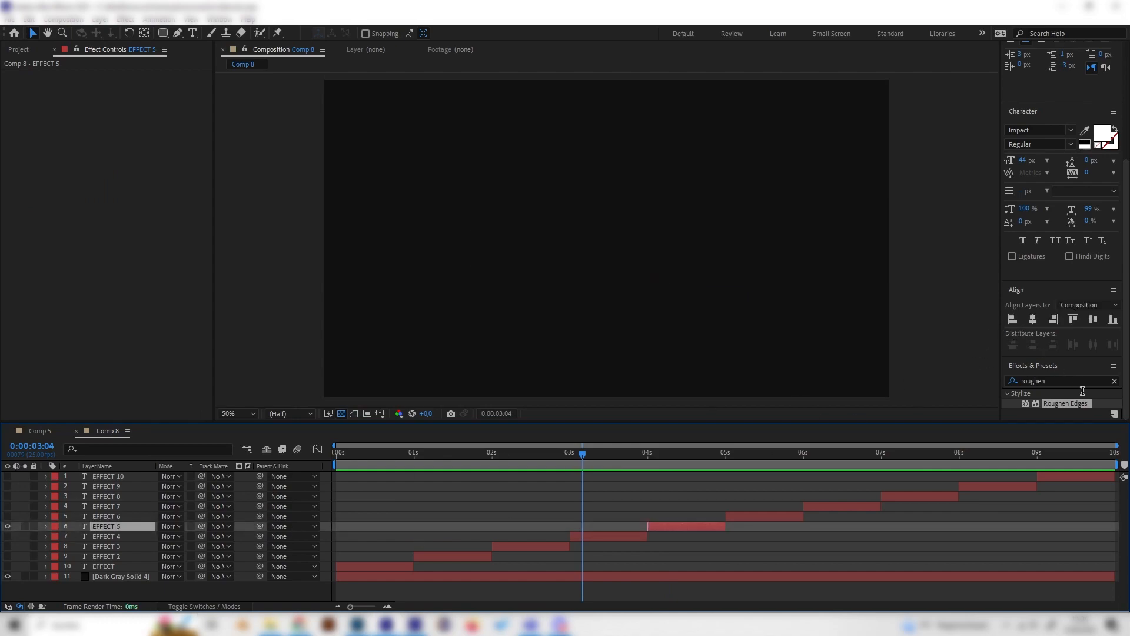
- Search the effects for "scat" and apply CC Scatterize to the EFFECT 5 layer
left_click_drag(1059, 381, 991, 384)
type("sca")
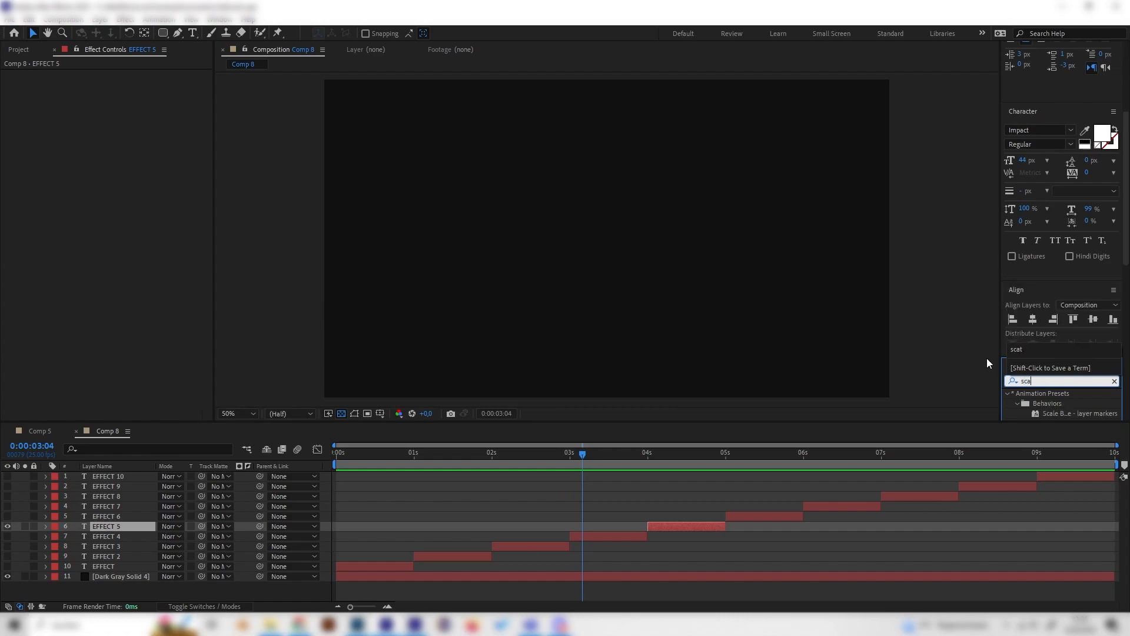
left_click(1048, 402)
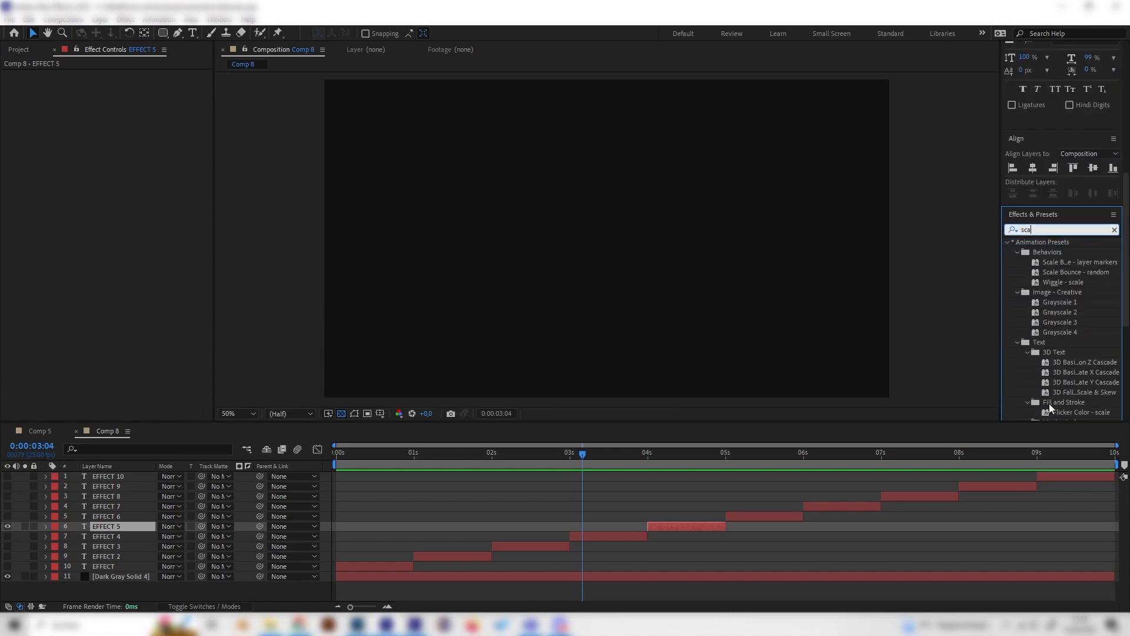
type("t")
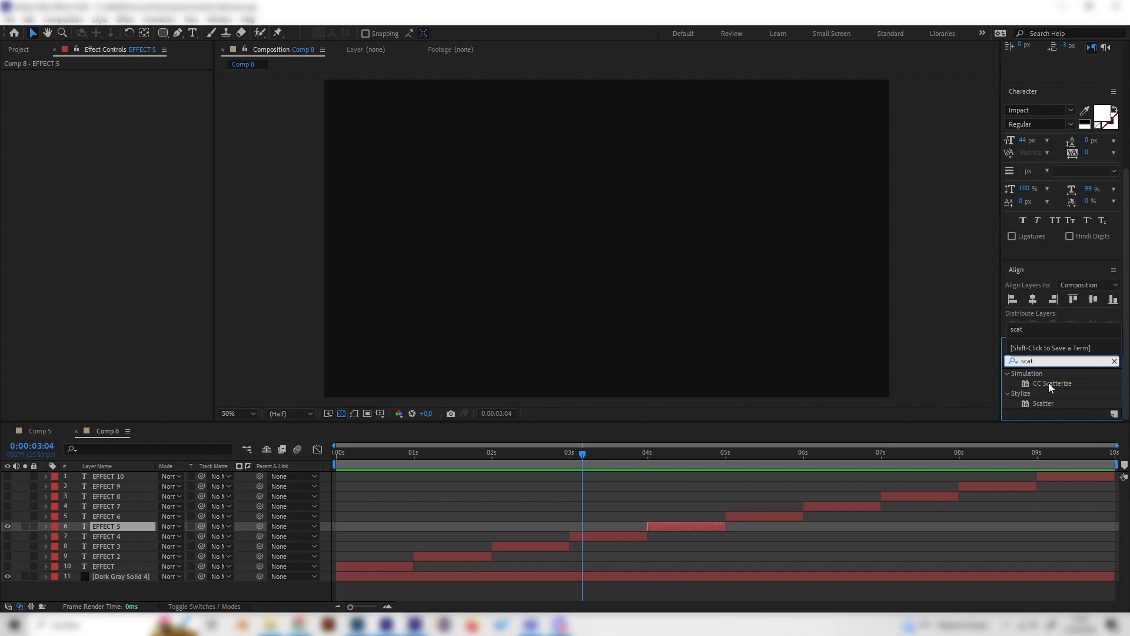
double_click(1054, 385)
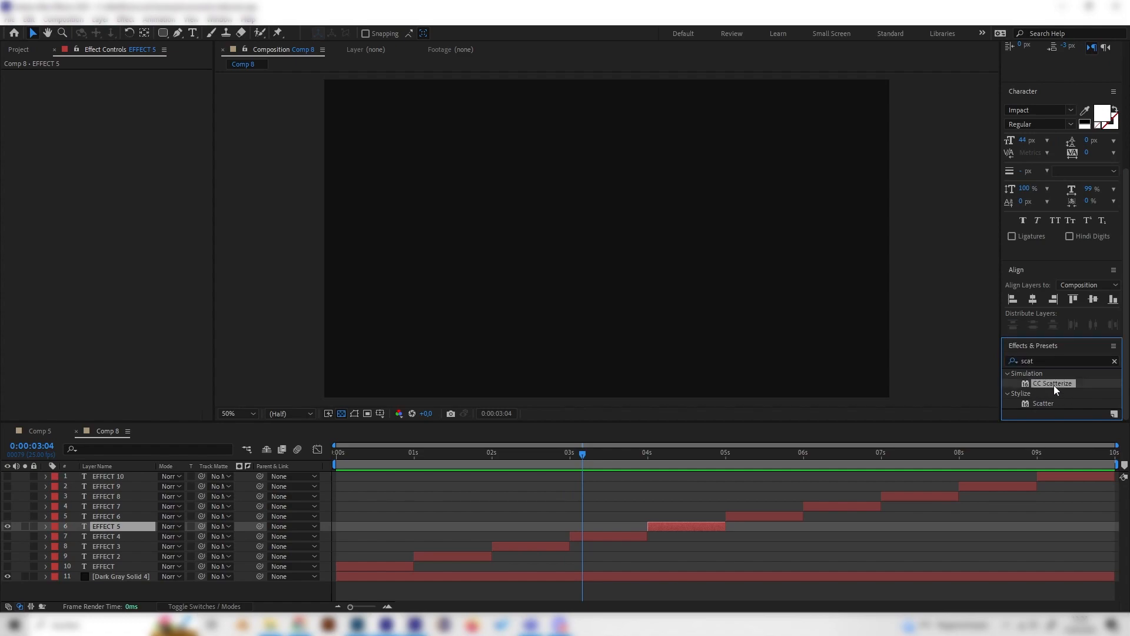
- At 0:00:04:07, try a CC Scatterize Scatter of 10 on EFFECT 5 and set it to 5
mouse_move(683, 462)
left_mouse_down()
mouse_move(658, 453)
mouse_move(669, 453)
left_mouse_up()
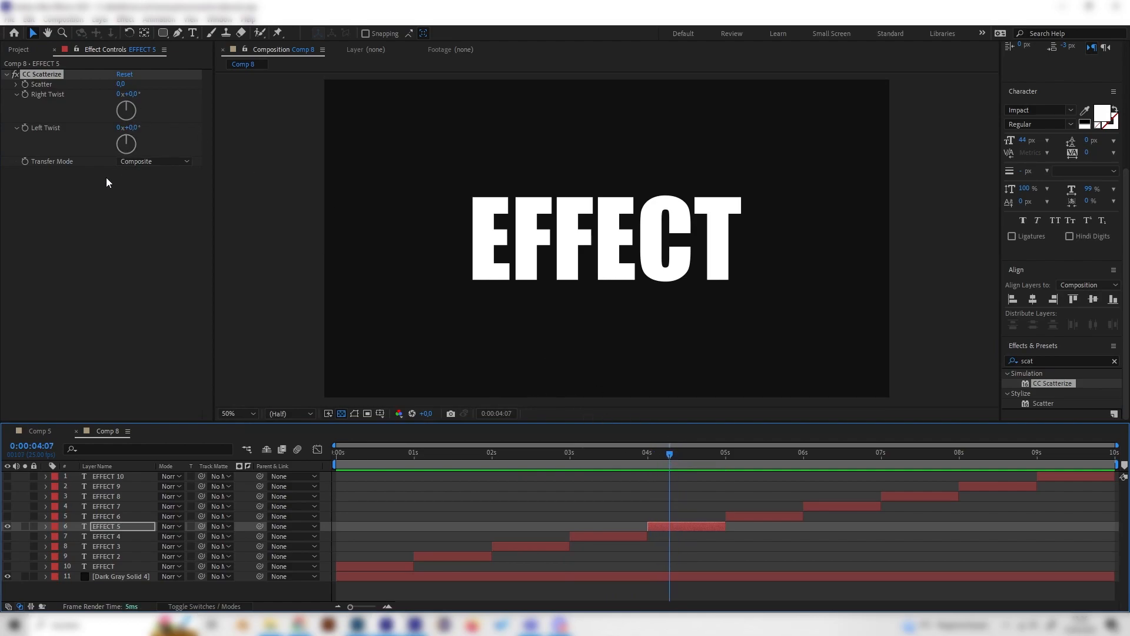
left_click(121, 85)
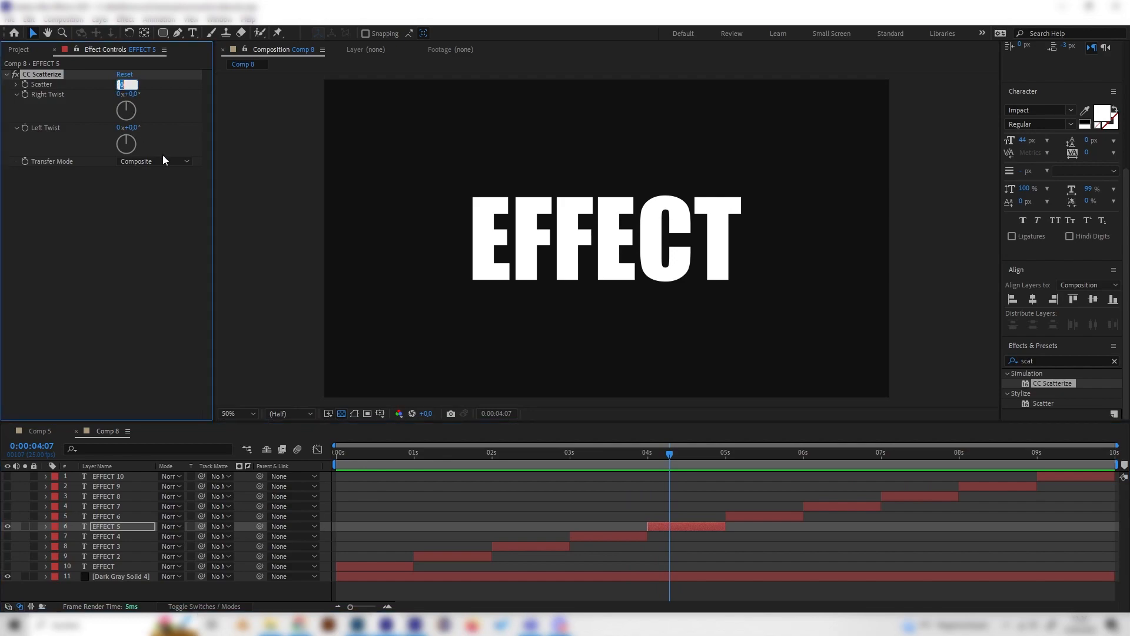
type("10")
key("Return")
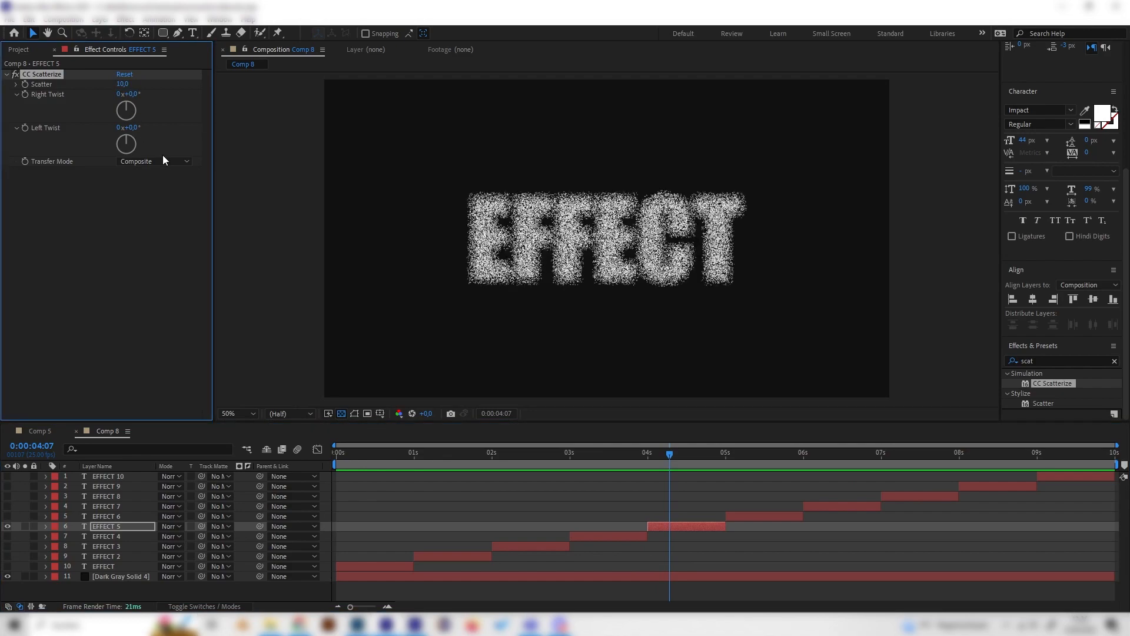
left_click(122, 84)
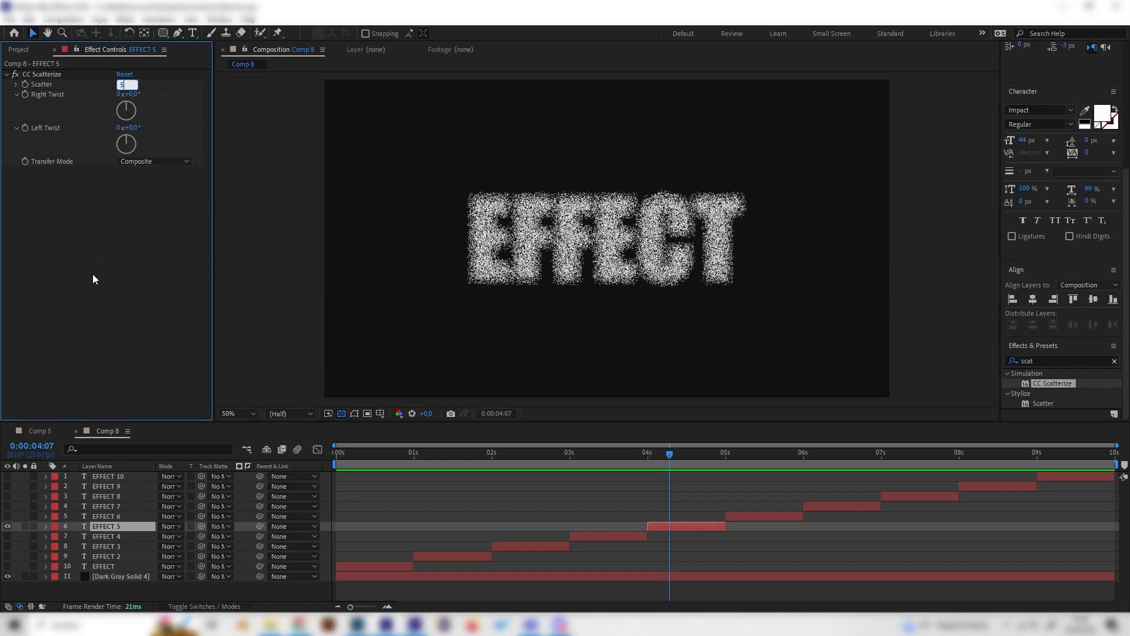
type("5")
key("Return")
- Keyframe the CC Scatterize Right Twist at 1x+354° at 0:00:04:00 and 0x+0° at 0:00:04:23, and scrub back through it
left_click_drag(660, 452, 648, 462)
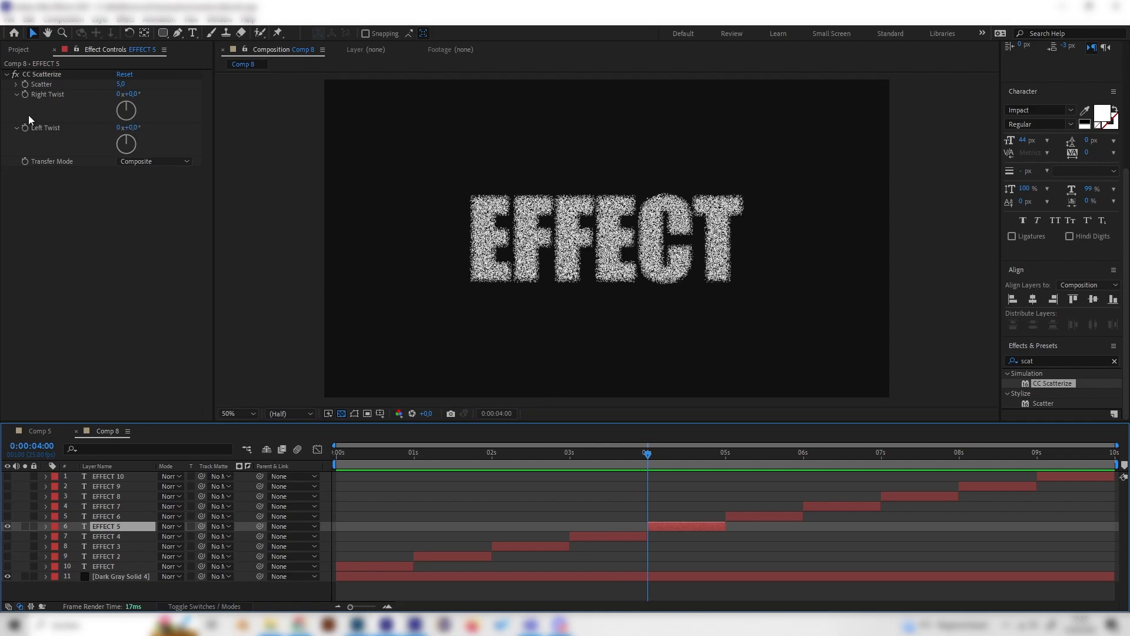
left_click_drag(130, 116, 121, 89)
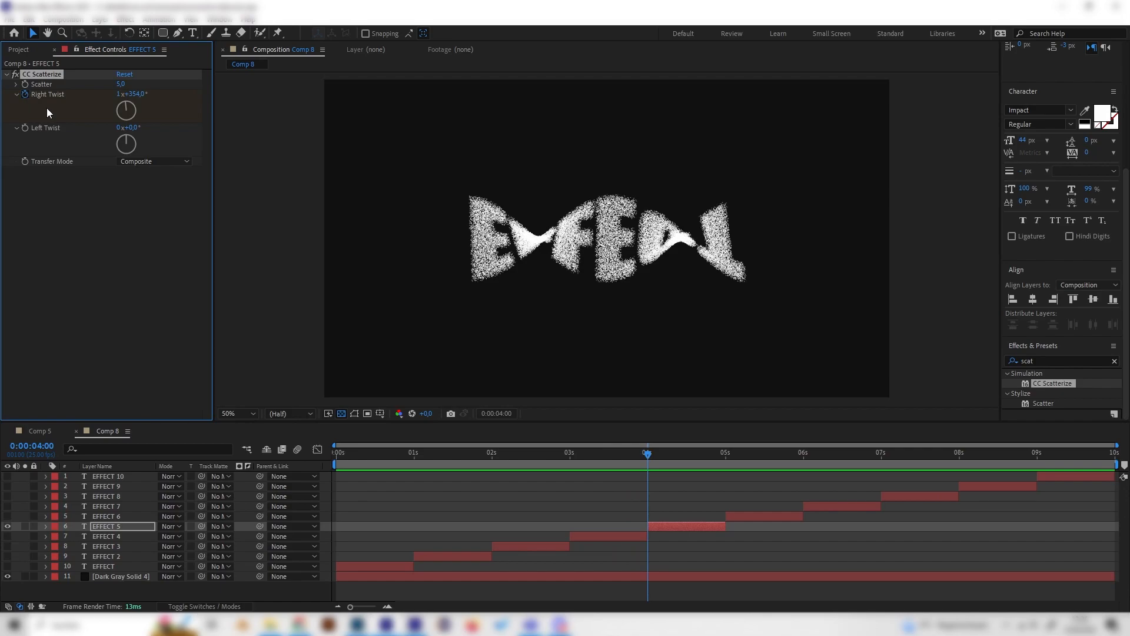
left_click_drag(713, 454, 720, 455)
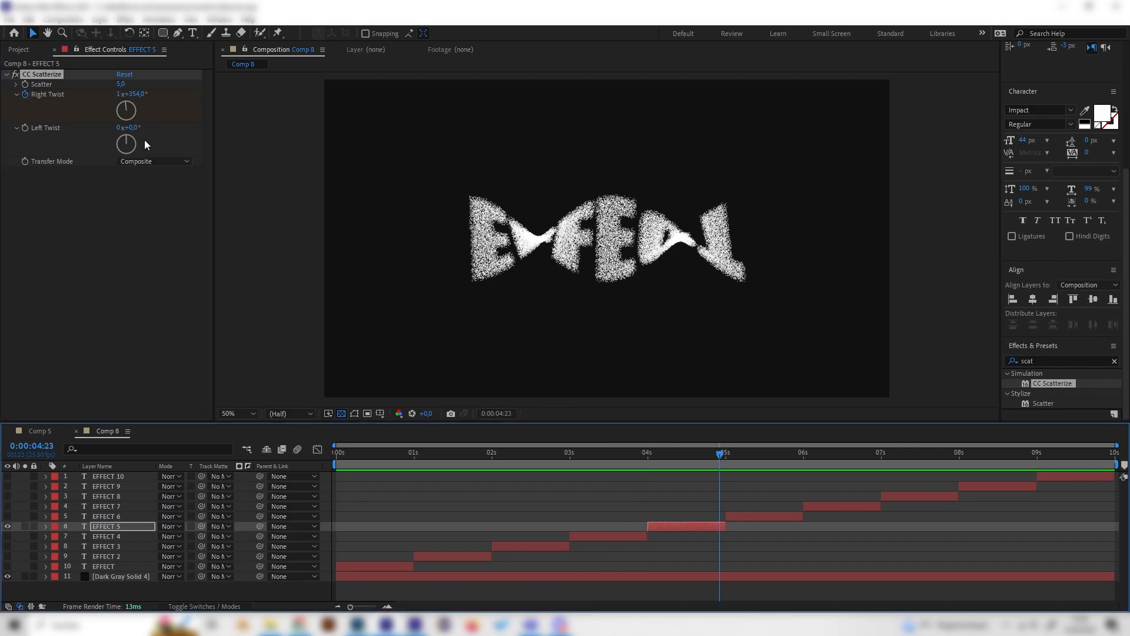
left_click(132, 94)
type("0")
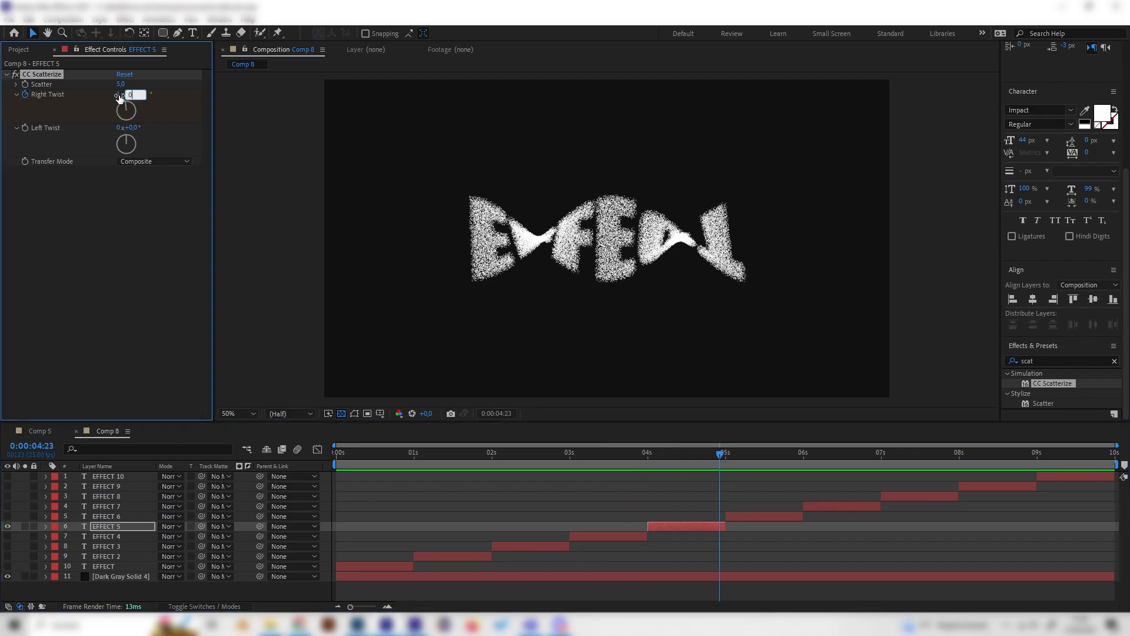
left_click(133, 253)
left_click_drag(711, 454, 648, 454)
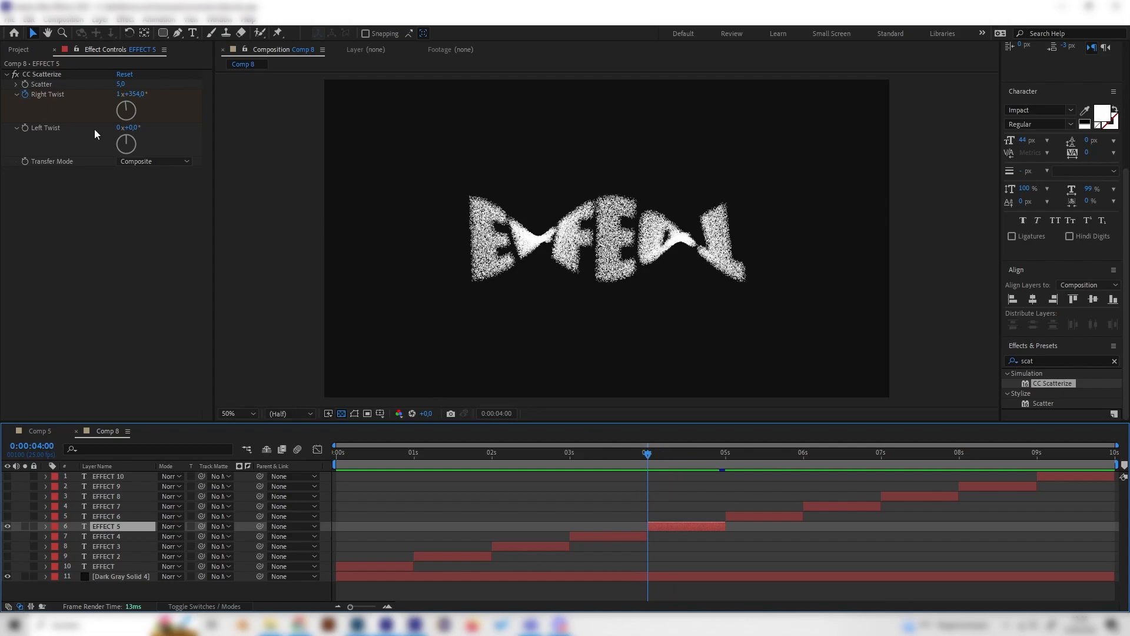
- Try Scatter values of 200 and 0 on EFFECT 5, set Scatter to 1, and scrub through the twist animation
left_click_drag(121, 85, 262, 112)
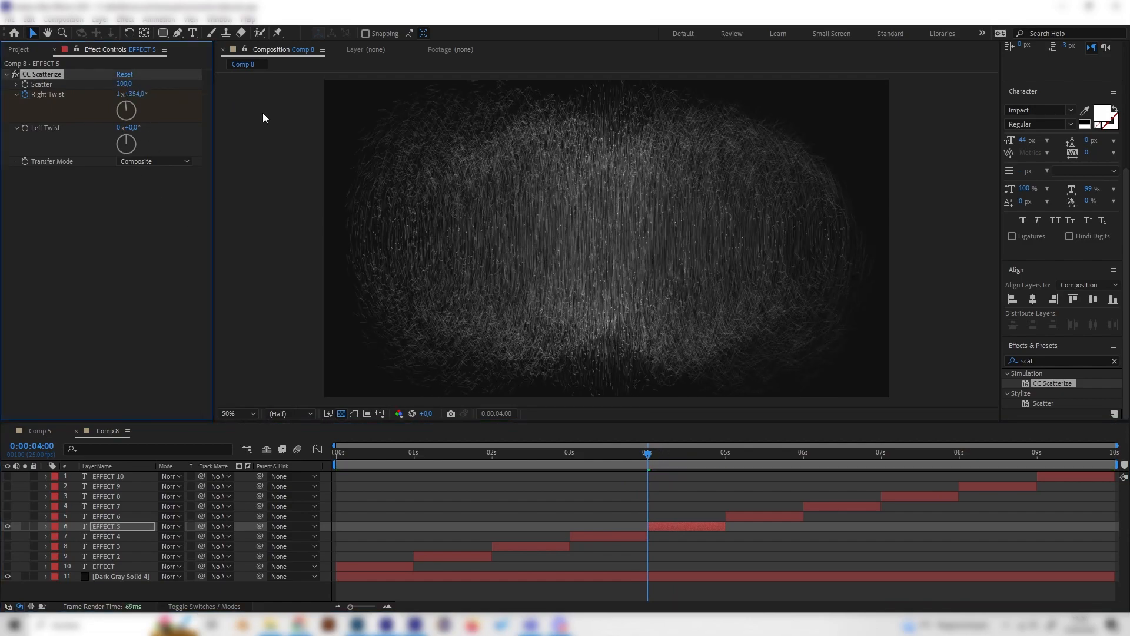
left_click_drag(690, 454, 716, 455)
mouse_move(124, 84)
left_mouse_down()
mouse_move(88, 86)
mouse_move(124, 89)
left_mouse_up()
type("0")
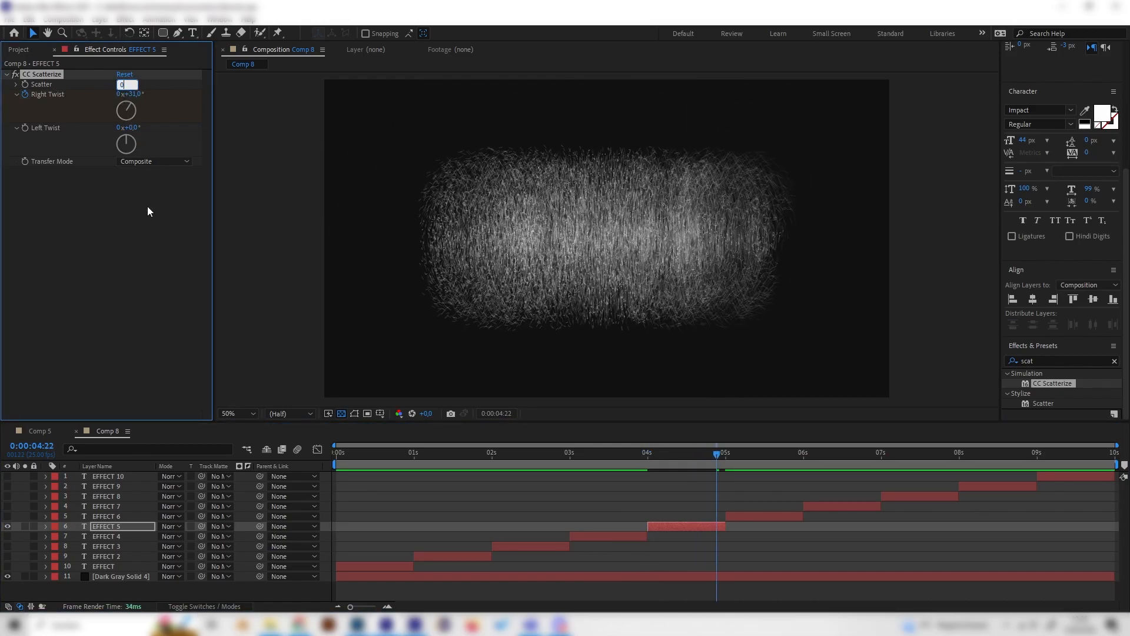
key("Return")
left_click(121, 84)
type("1")
key("Return")
left_click_drag(717, 453, 686, 458)
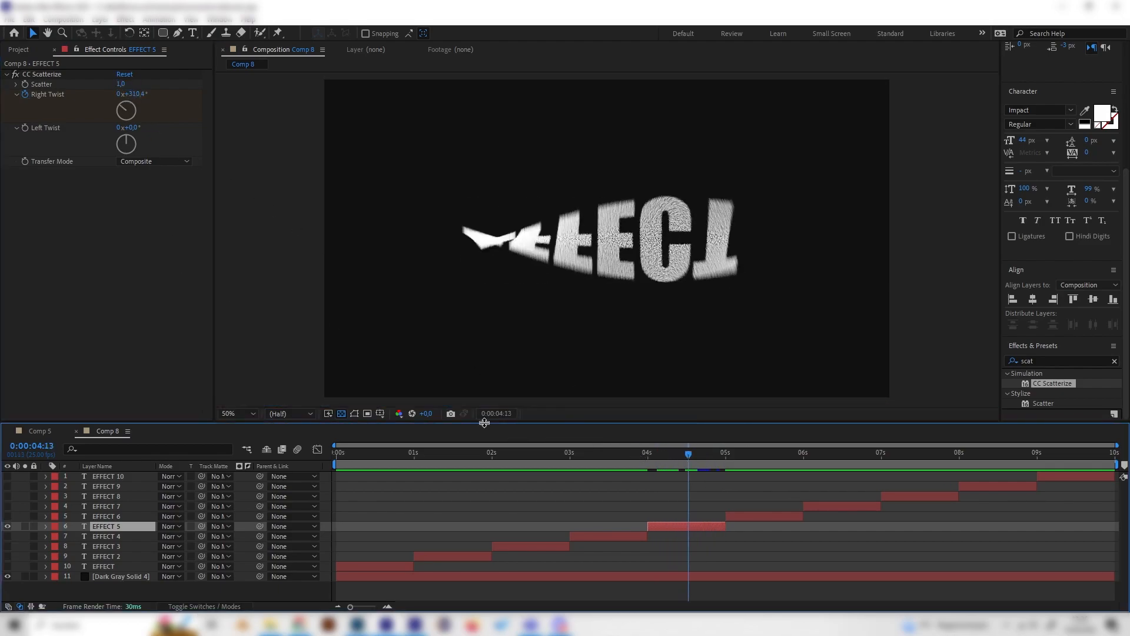
- Examine the EFFECT 6 layer's look and applied effects in Comp 5
left_click(46, 430)
left_click(762, 463)
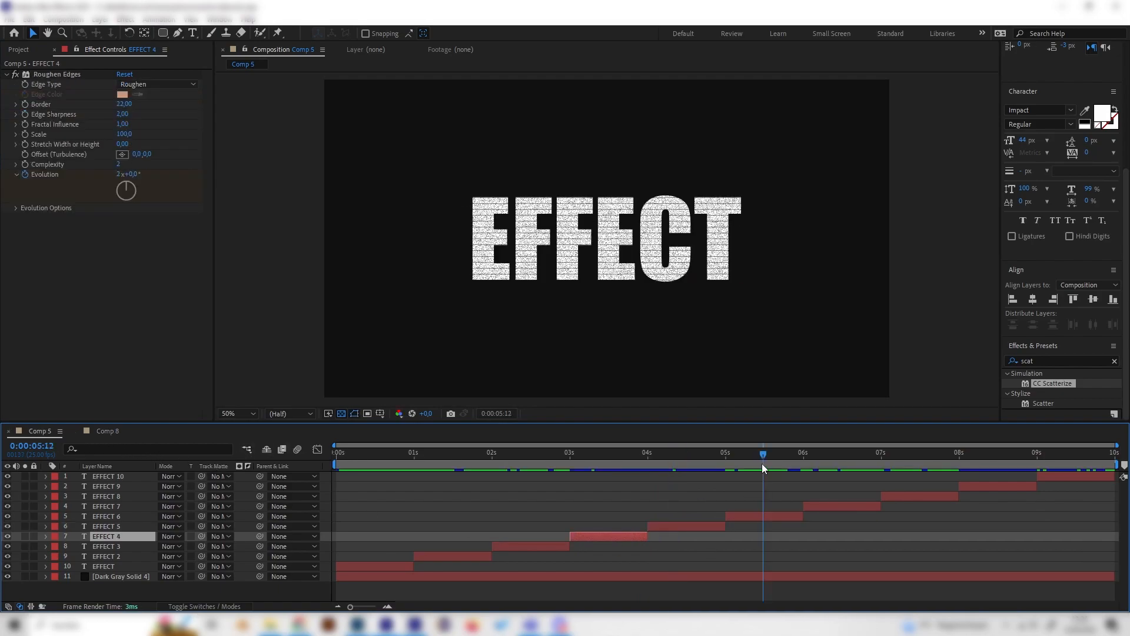
left_click(714, 527)
left_click(764, 515)
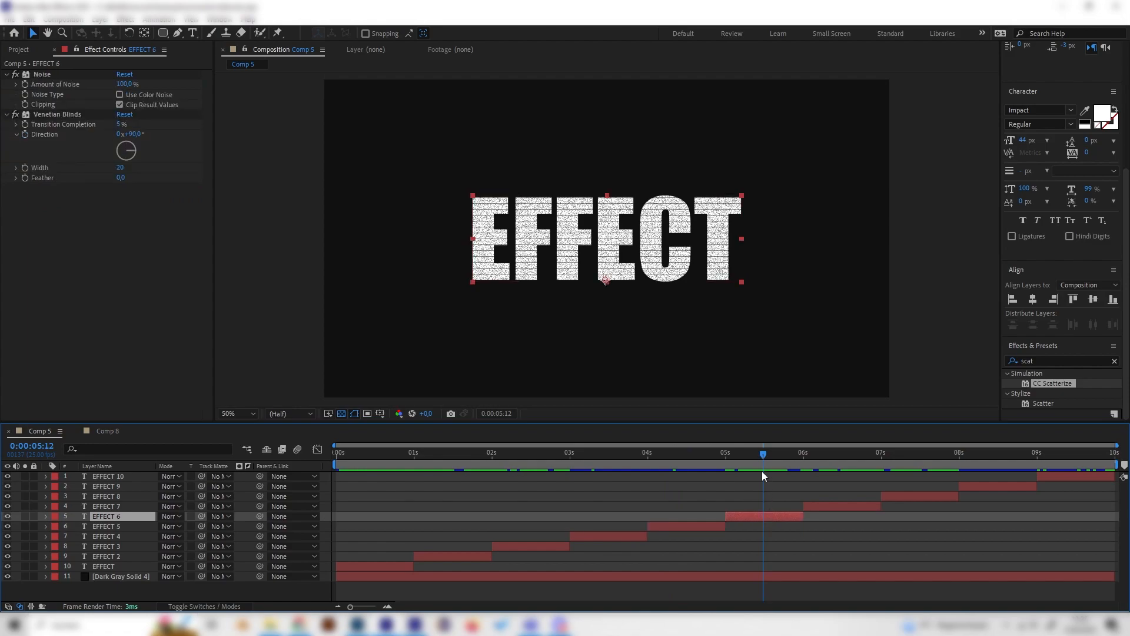
left_click(750, 463)
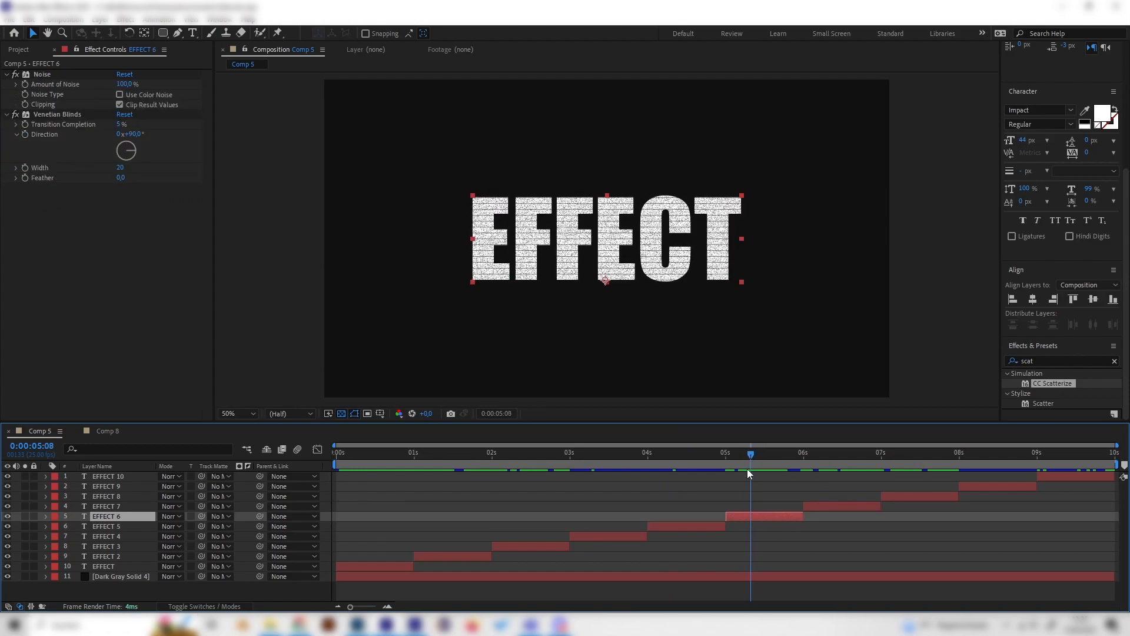
left_click(747, 461)
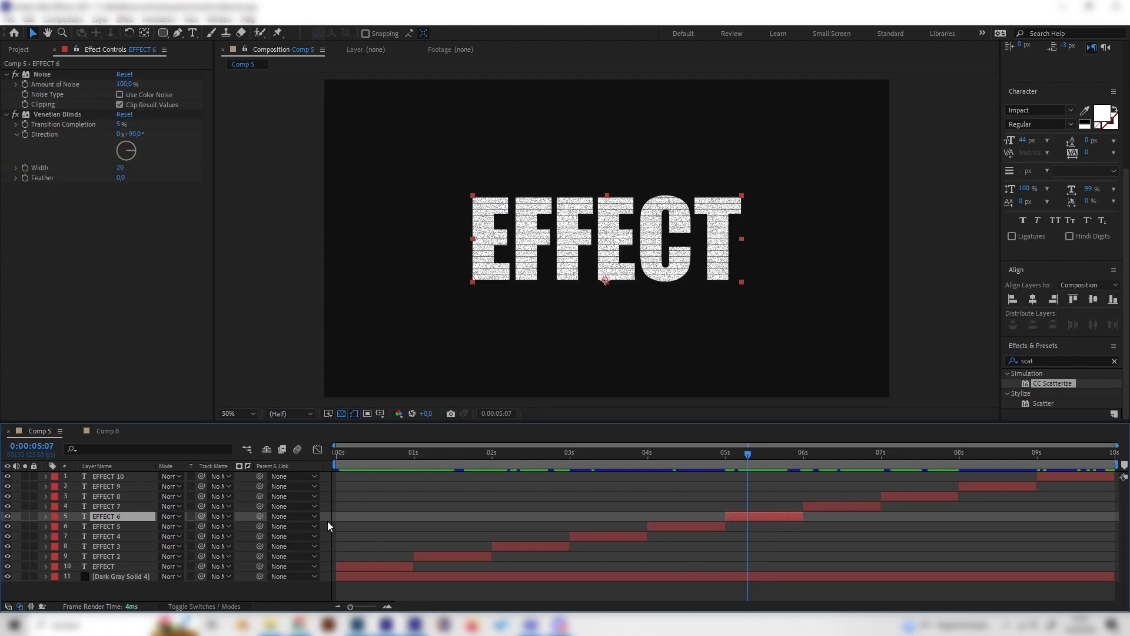
- In Comp 8, hide EFFECT 5, make EFFECT 6 visible, and go to 0:00:05:13
left_click(104, 431)
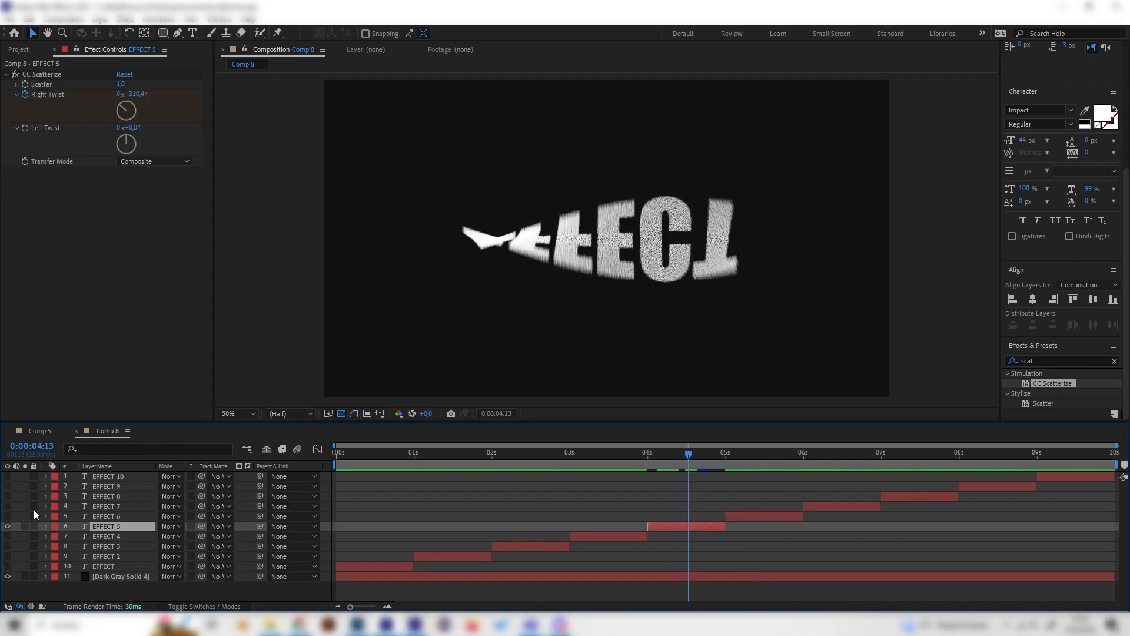
left_click(7, 526)
left_click(60, 516)
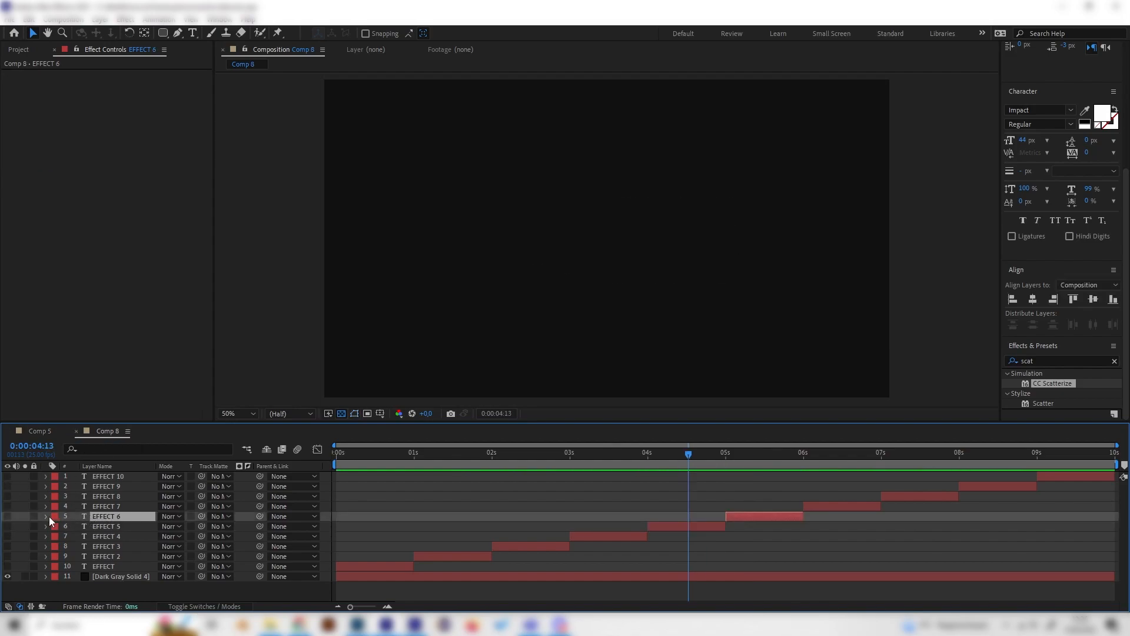
left_click(7, 516)
left_click(765, 456)
- Search the effects for "noise" and apply Noise from Noise & Grain to the EFFECT 6 layer
left_click_drag(1059, 360, 991, 349)
type("noise")
scroll(1073, 407, "down", 4)
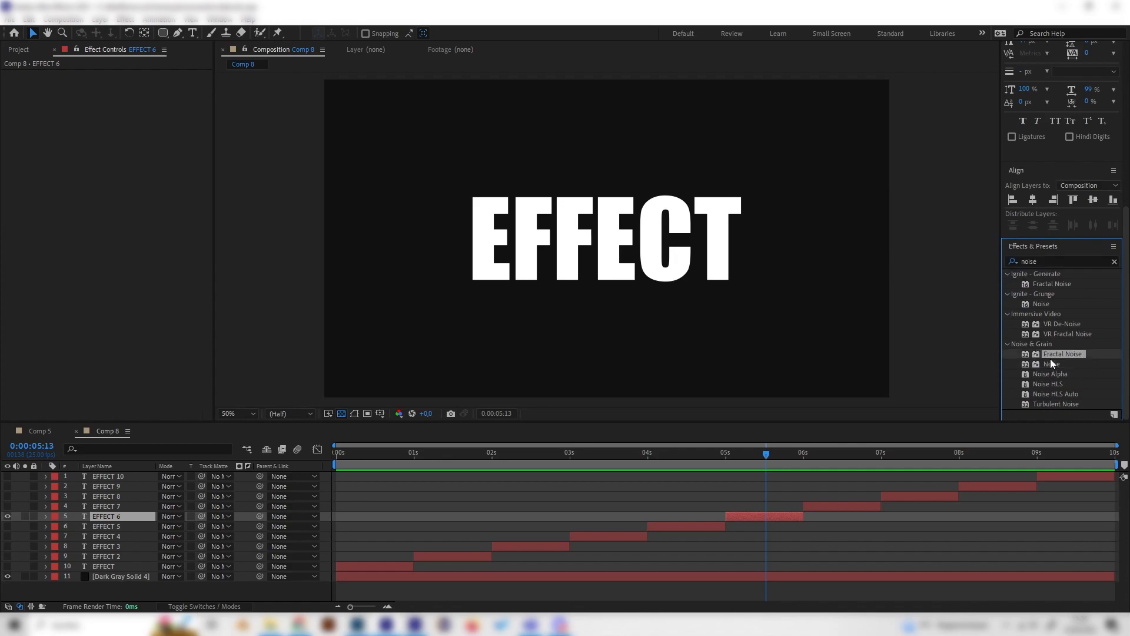
double_click(1054, 365)
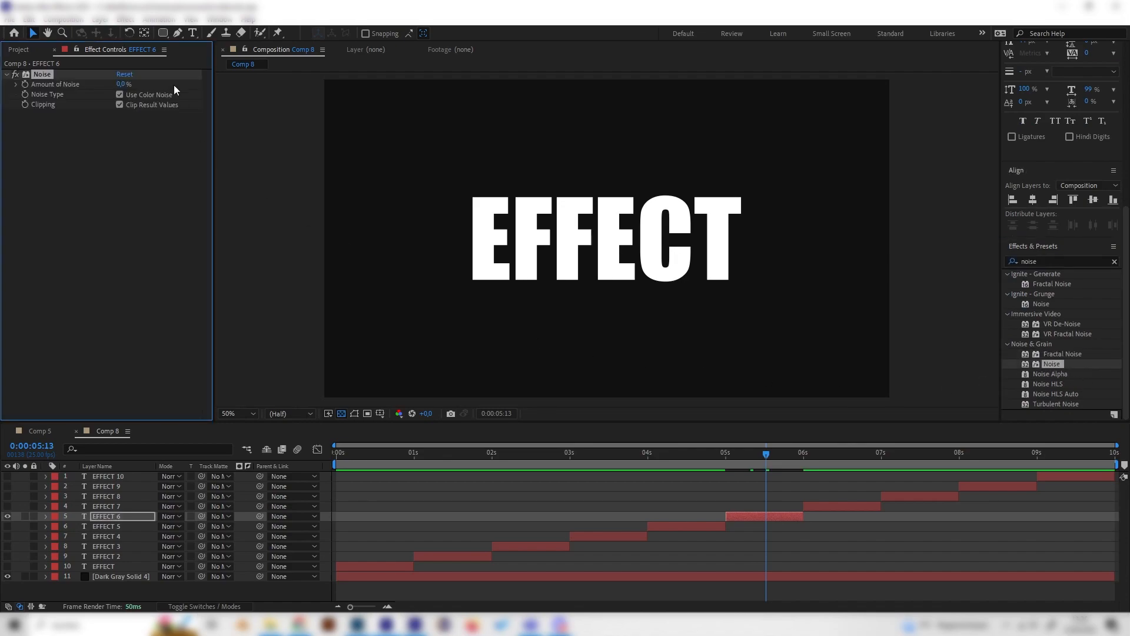
- Set the Amount of Noise on EFFECT 6 to 49% and turn off Use Color Noise
mouse_move(120, 85)
left_mouse_down()
mouse_move(170, 85)
mouse_move(140, 86)
left_mouse_up()
left_click(120, 95)
left_click(129, 80)
mouse_move(125, 85)
left_mouse_down()
mouse_move(146, 87)
mouse_move(121, 92)
left_mouse_up()
- Compare with EFFECT 6 in Comp 5, then search the effects for "venetian" and apply Venetian Blinds to Comp 8's EFFECT 6
left_click(1045, 257)
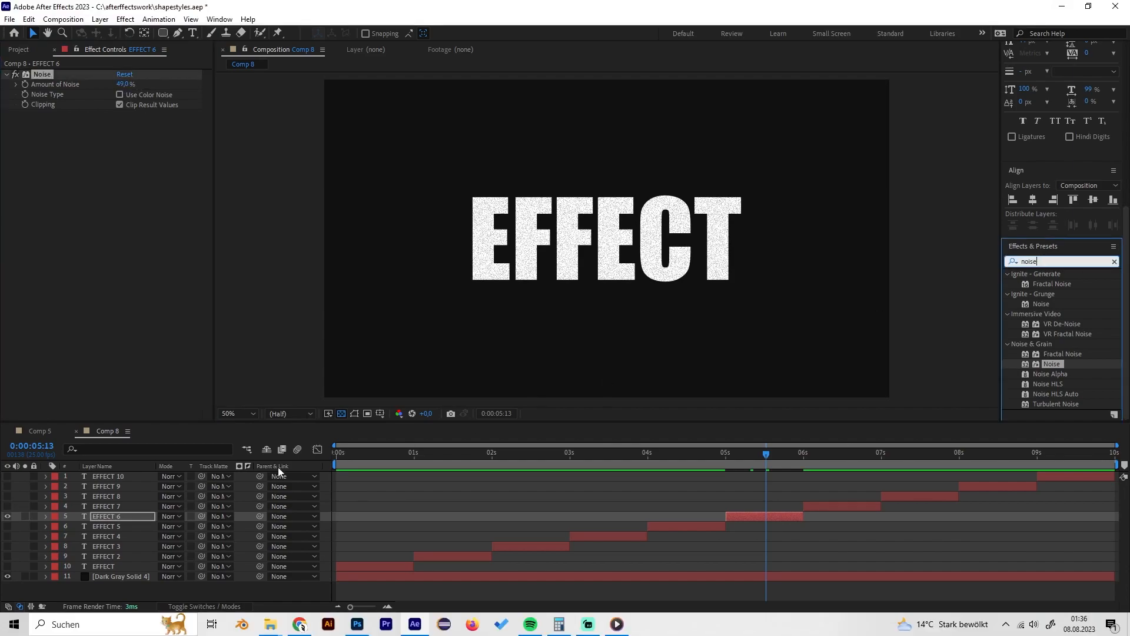
left_click(58, 429)
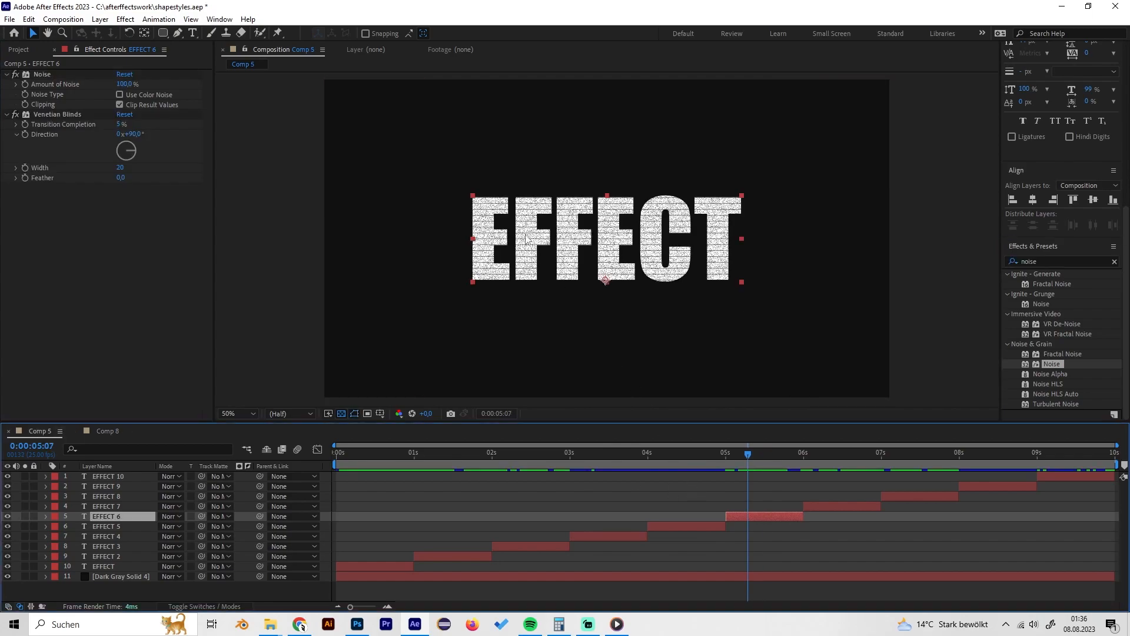
left_click(112, 431)
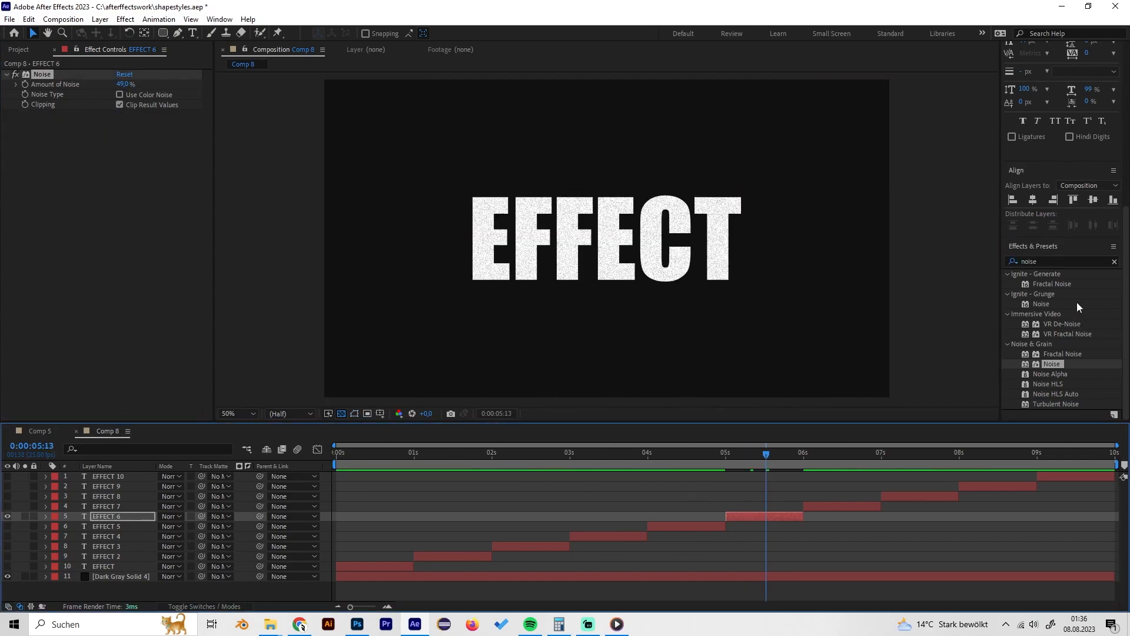
left_click(1018, 261)
key("BackSpace")
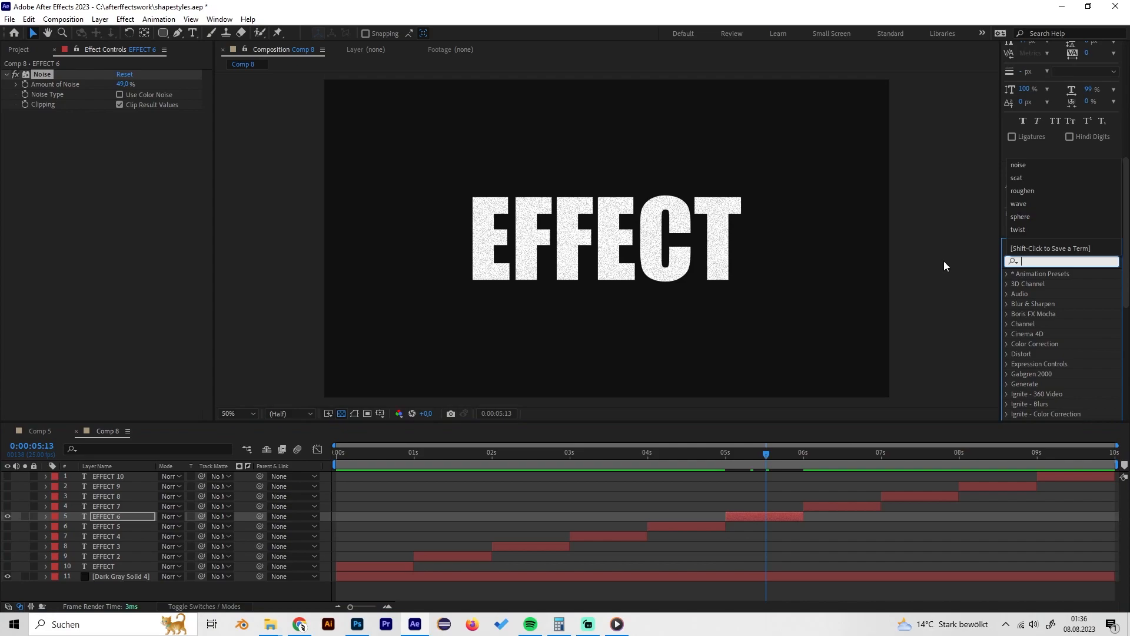
type("venetio")
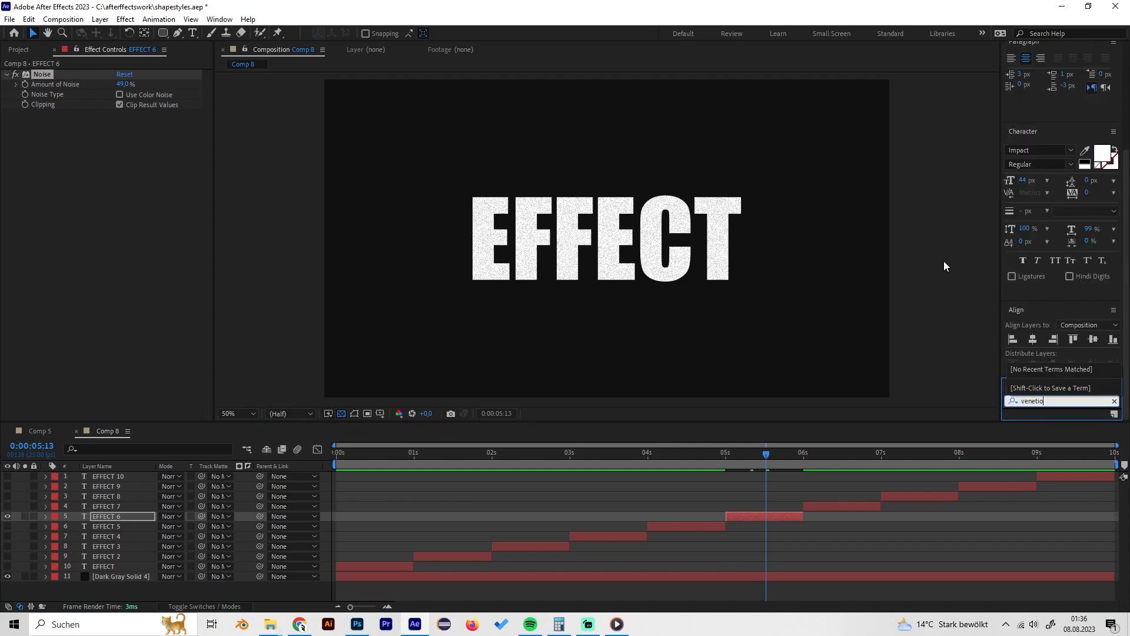
key("BackSpace")
type("an")
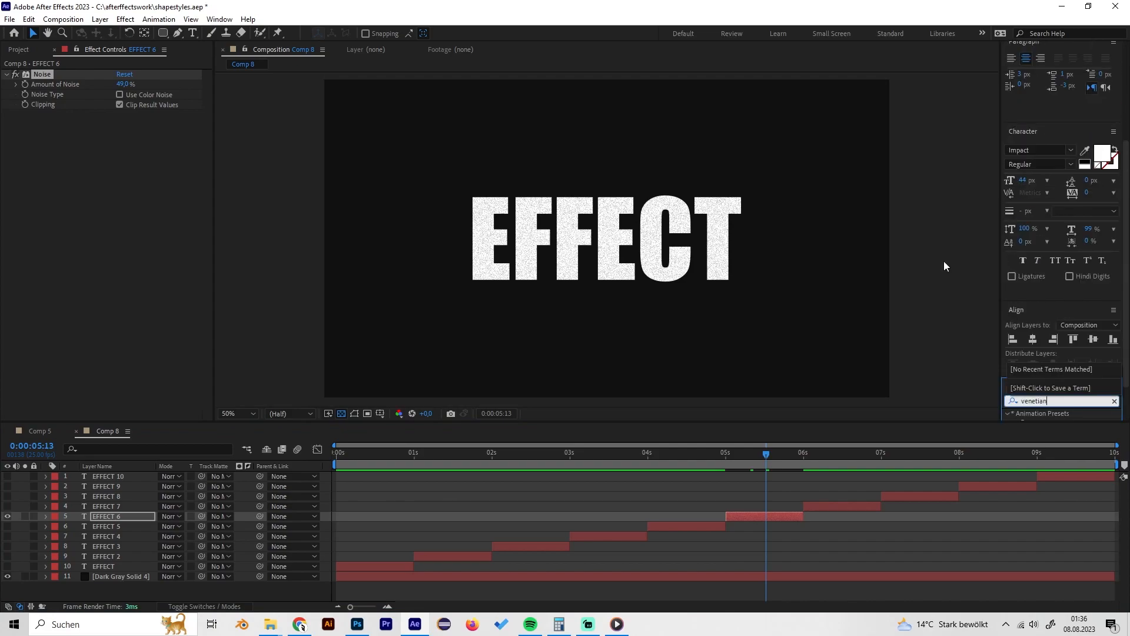
double_click(1066, 404)
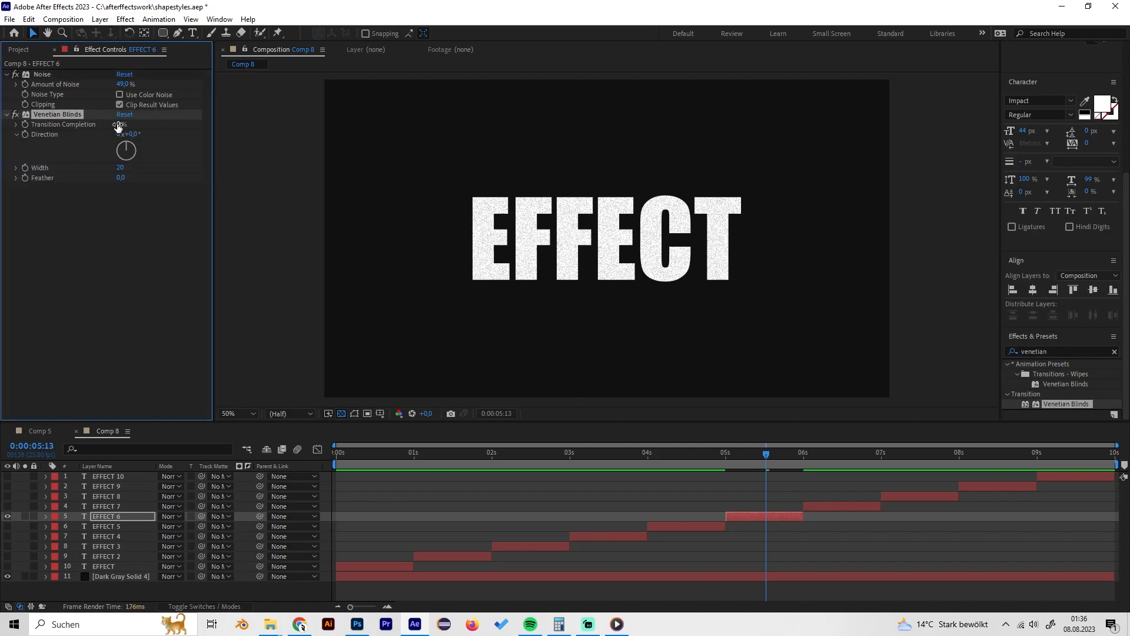
- Set the Venetian Blinds on EFFECT 6 to 3% Transition Completion and a 90° Direction, and scrub through the result
left_click_drag(119, 126, 124, 127)
left_click(128, 251)
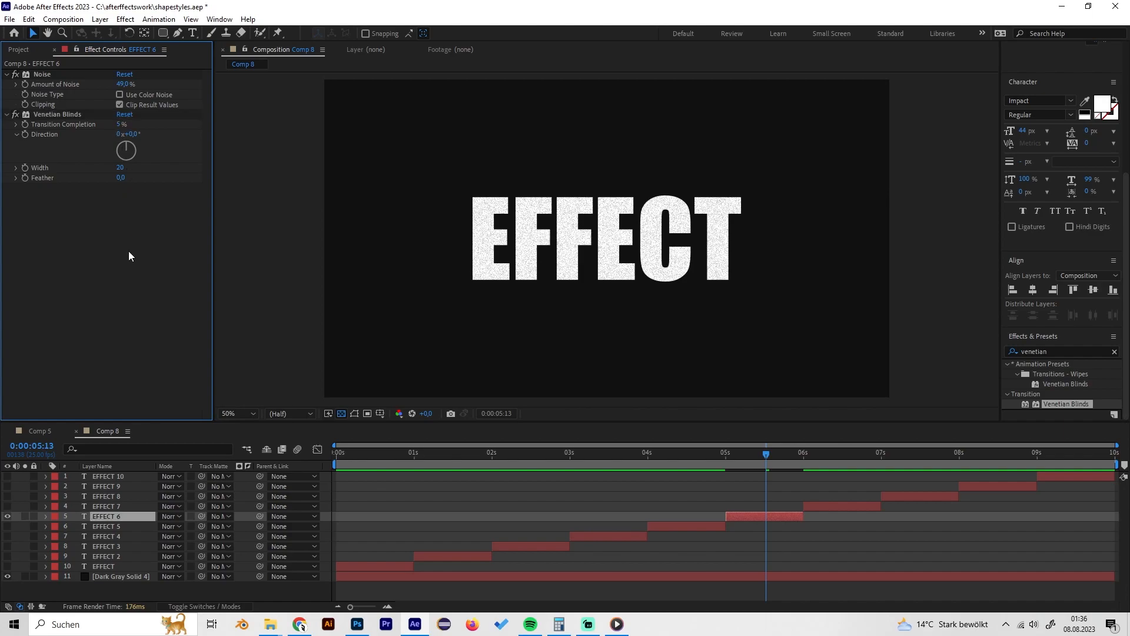
left_click(120, 125)
type("3")
left_click(160, 257)
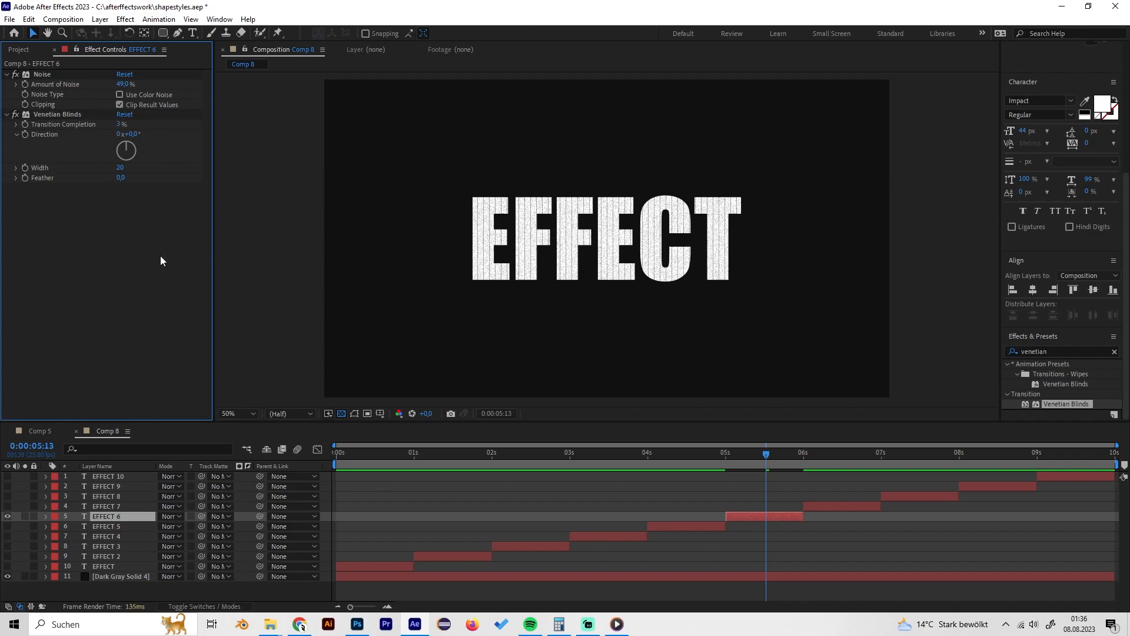
left_click(131, 135)
type("90")
key("Return")
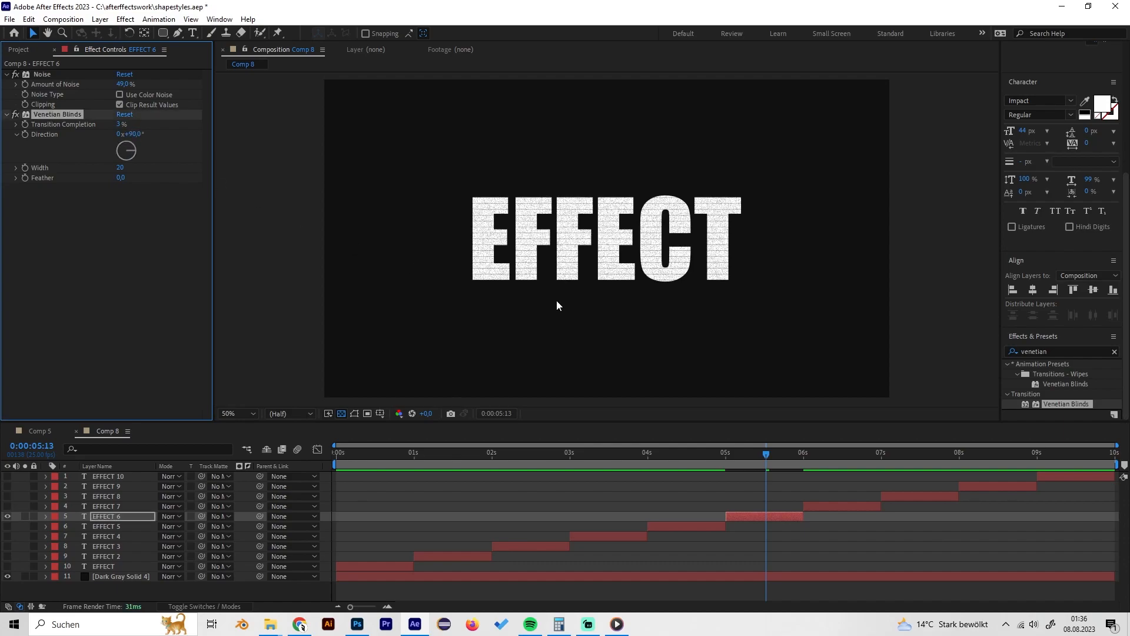
left_click_drag(766, 462, 741, 453)
- Check EFFECT 7 in Comp 5, then in Comp 8 show EFFECT 7, hide EFFECT 6, and go to 0:00:06:04
left_click(39, 430)
left_click_drag(831, 460, 805, 460)
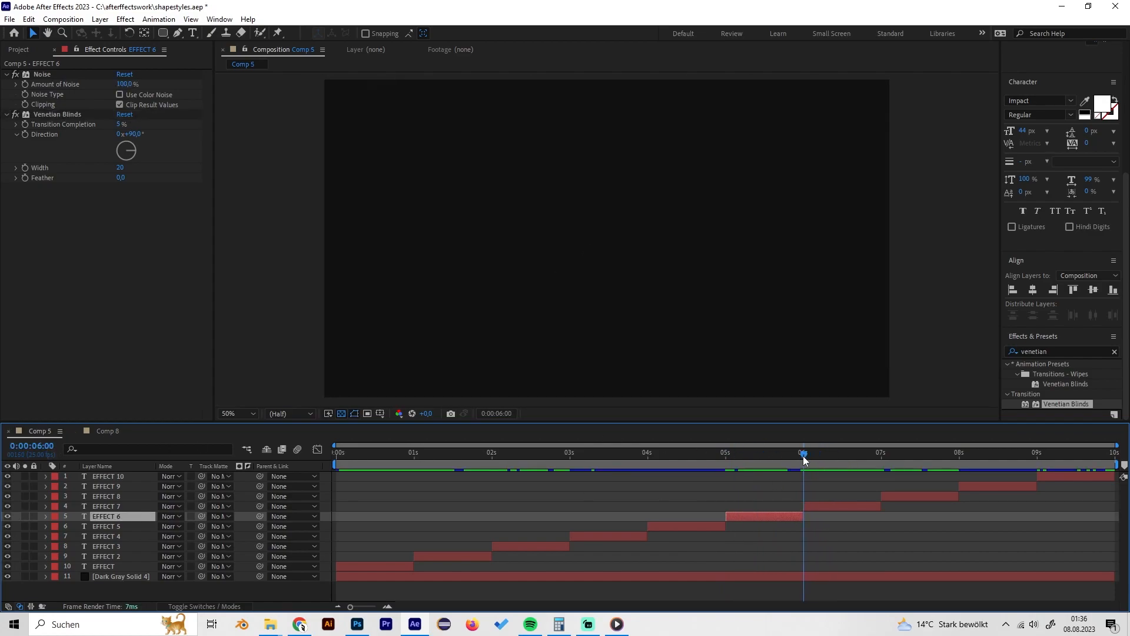
left_click_drag(807, 459, 851, 460)
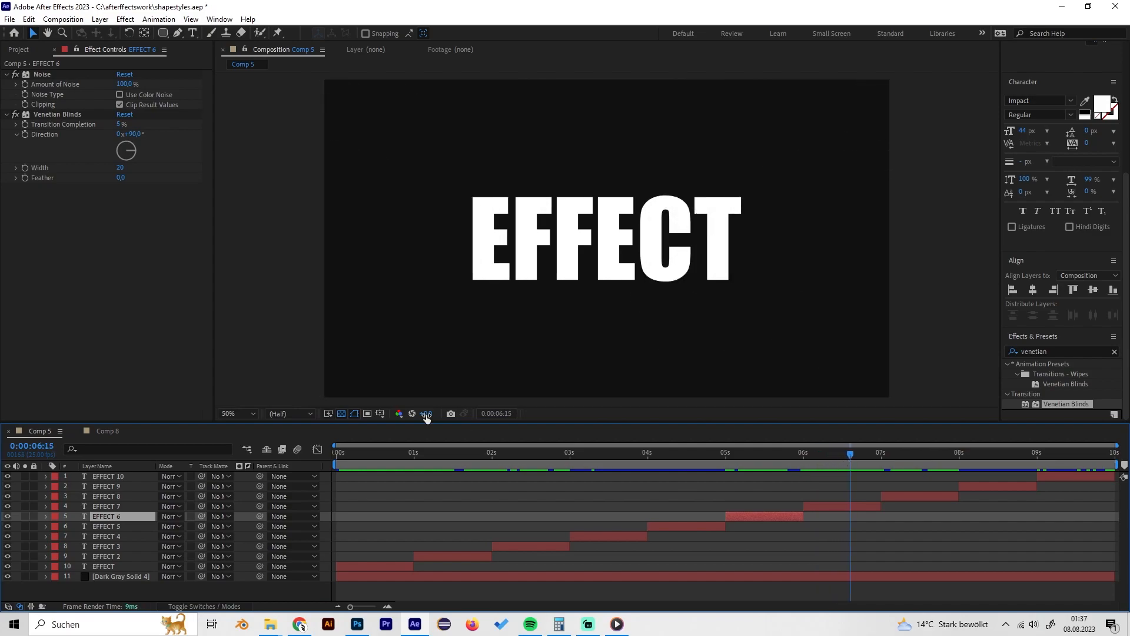
left_click(109, 431)
left_click(835, 506)
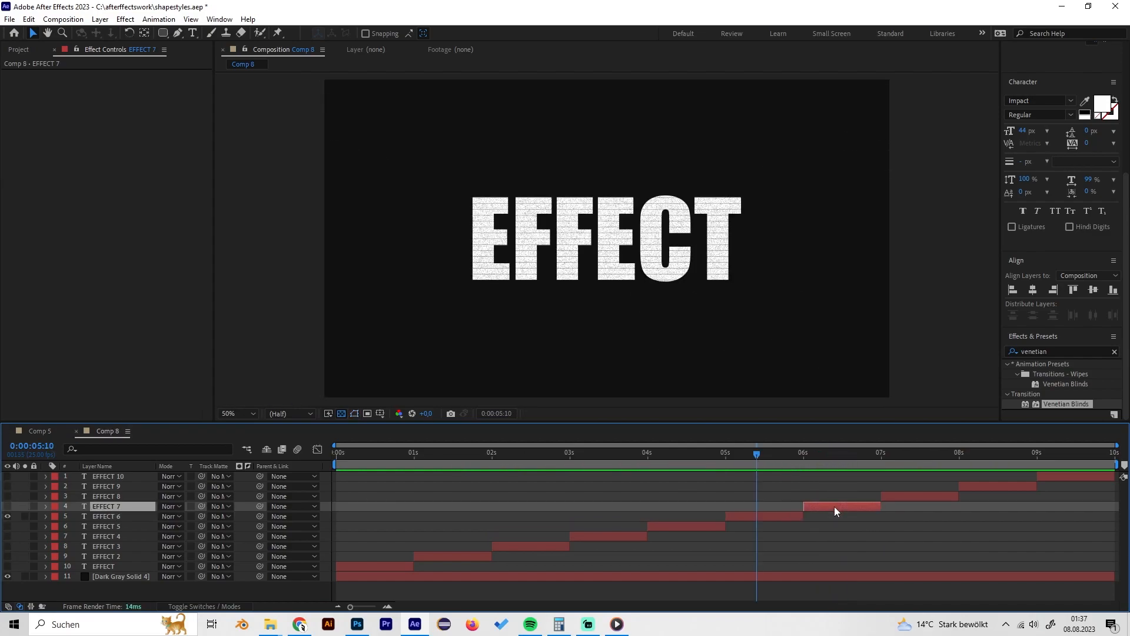
left_click(8, 506)
left_click(9, 516)
left_click(815, 462)
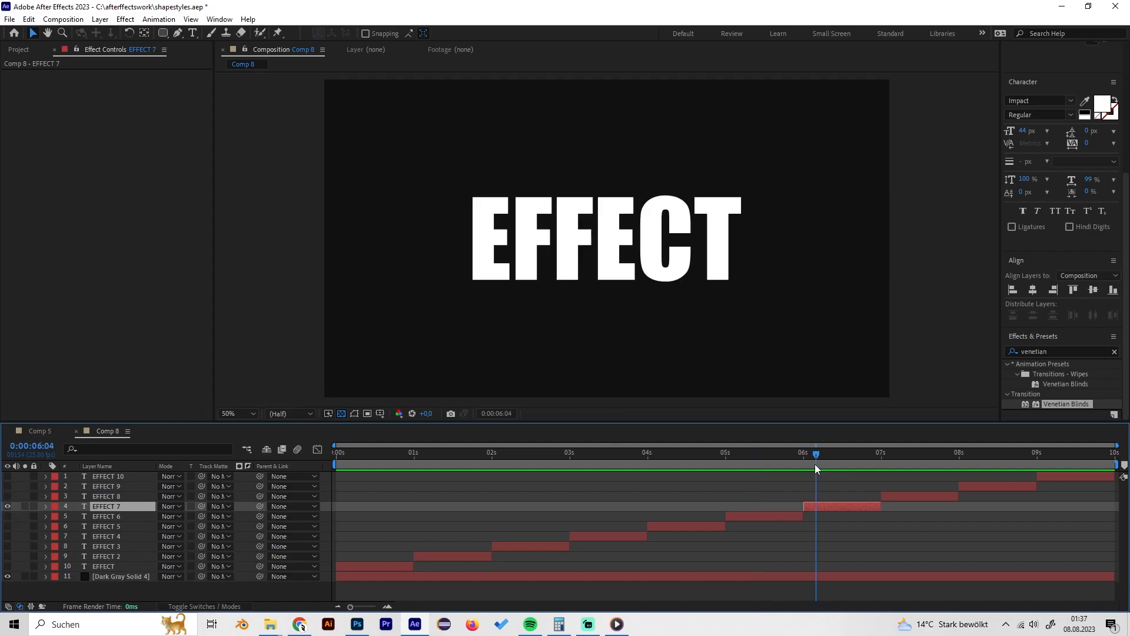
- Search the effects for "light" and apply CC Light Wipe from Transition to the EFFECT 7 layer
double_click(1060, 353)
type("light")
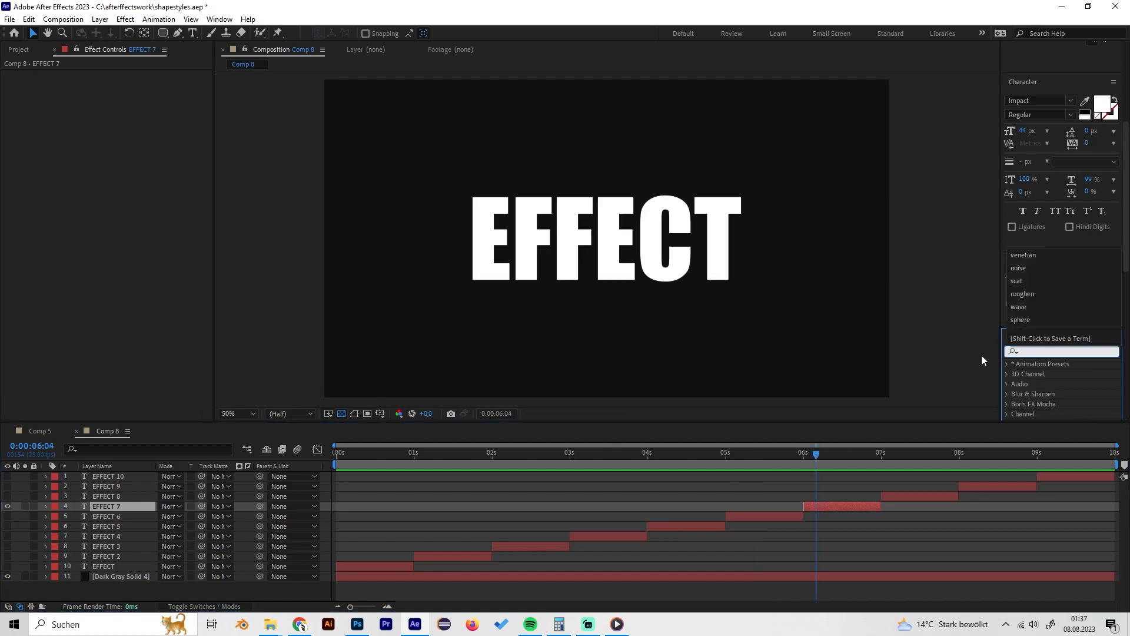
scroll(1060, 396, "down", 10)
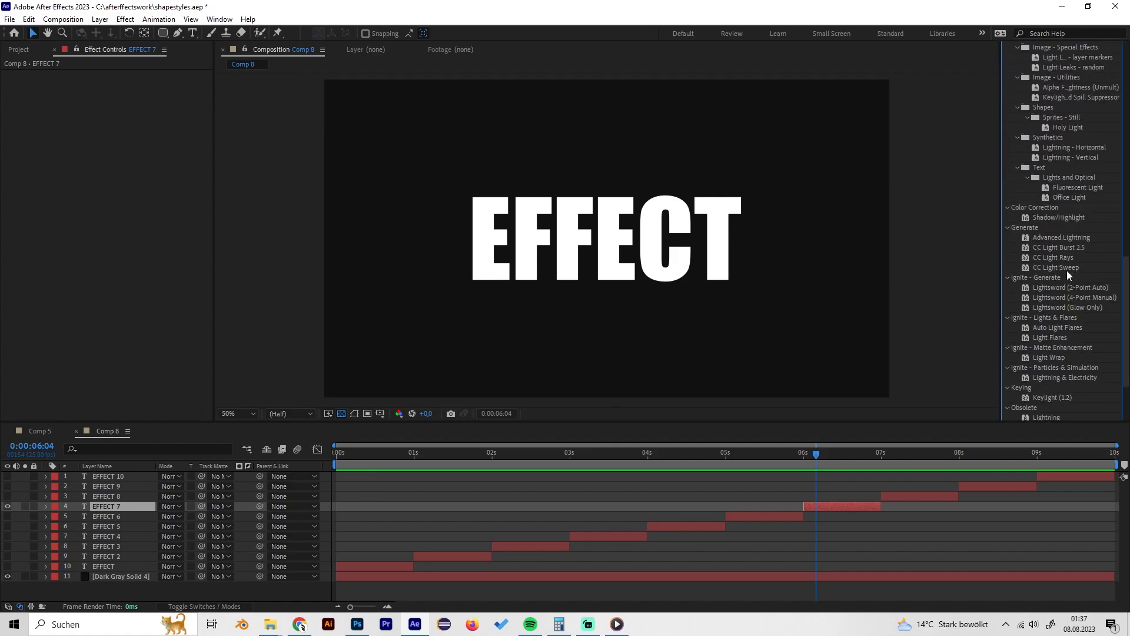
scroll(1063, 375, "down", 3)
left_click(1061, 384)
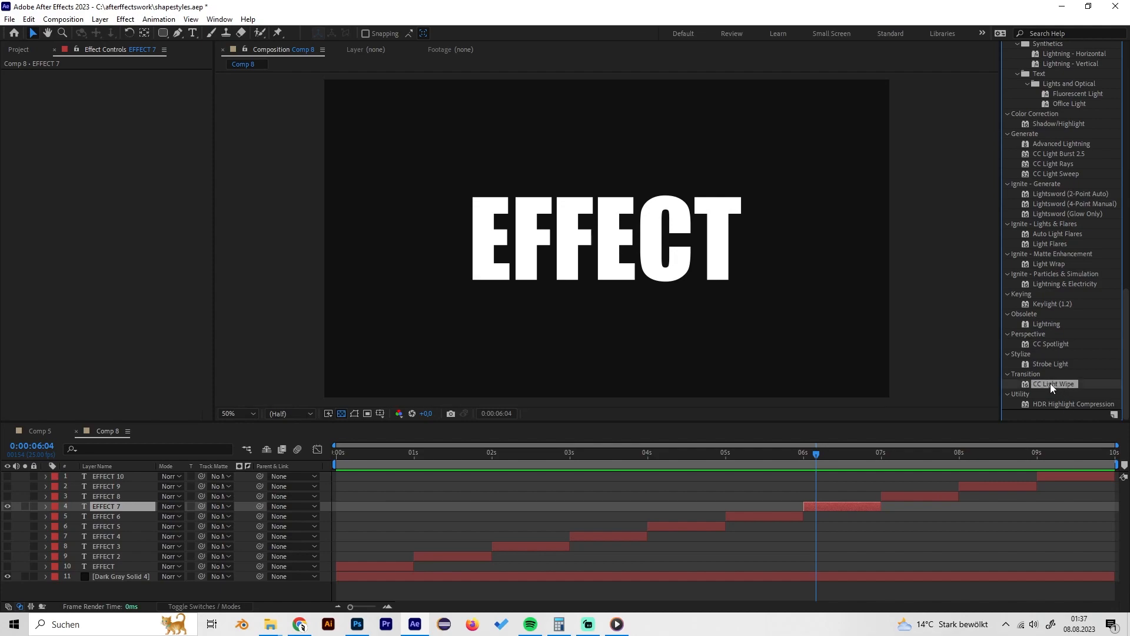
double_click(1053, 383)
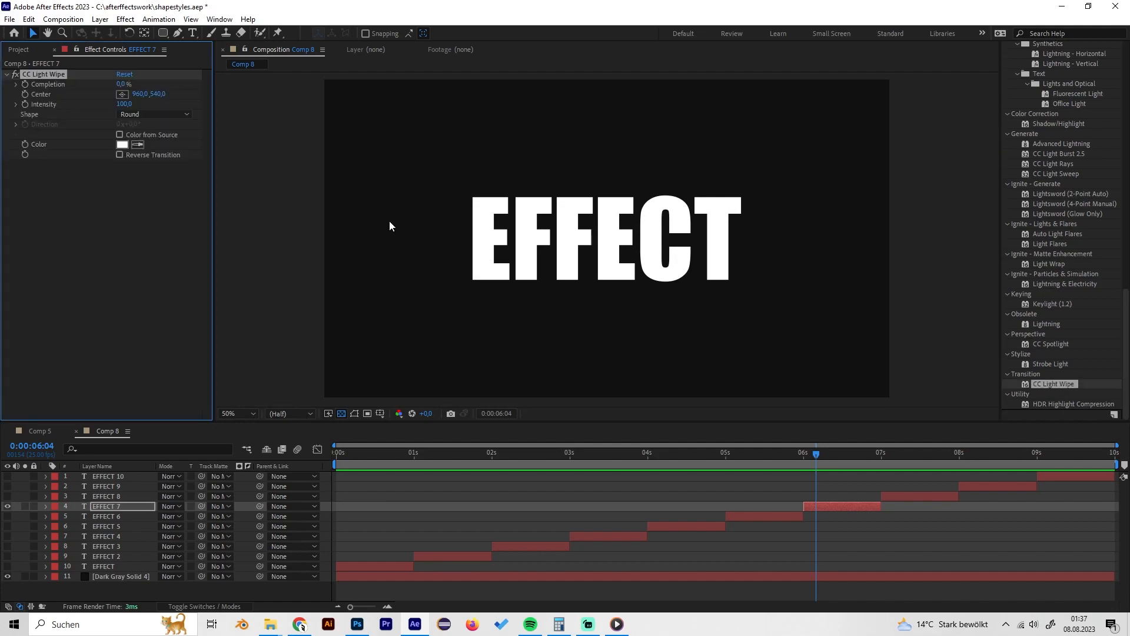
- Turn on Reverse Transition for EFFECT 7's CC Light Wipe and keyframe its Completion at 100% at 0:00:06:00
left_click(117, 168)
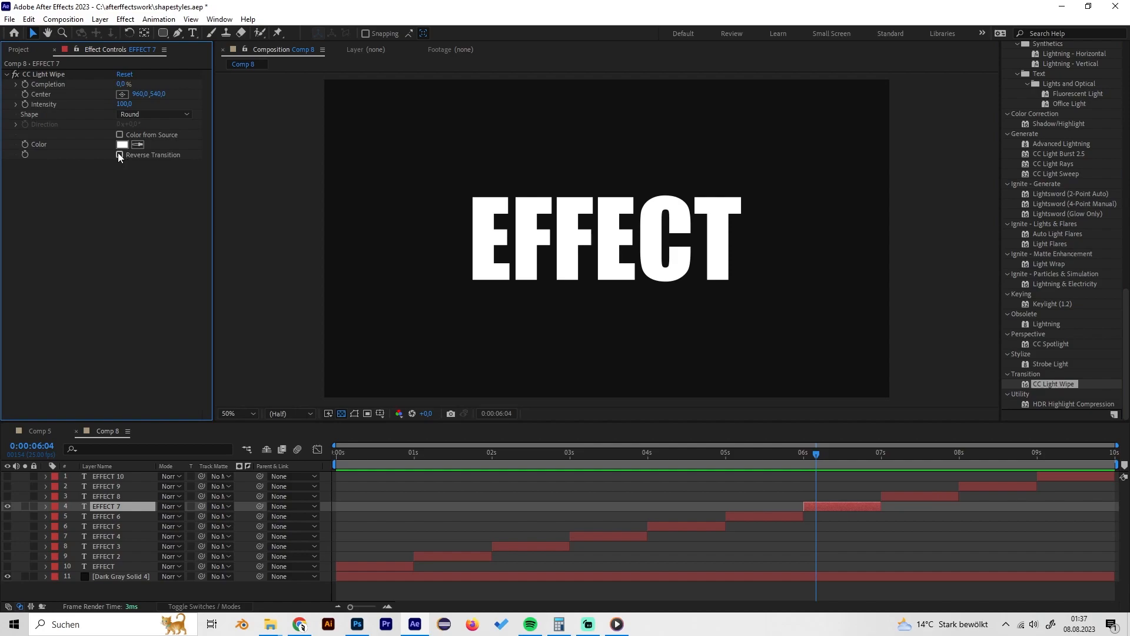
left_click(119, 154)
left_click_drag(816, 454, 803, 458)
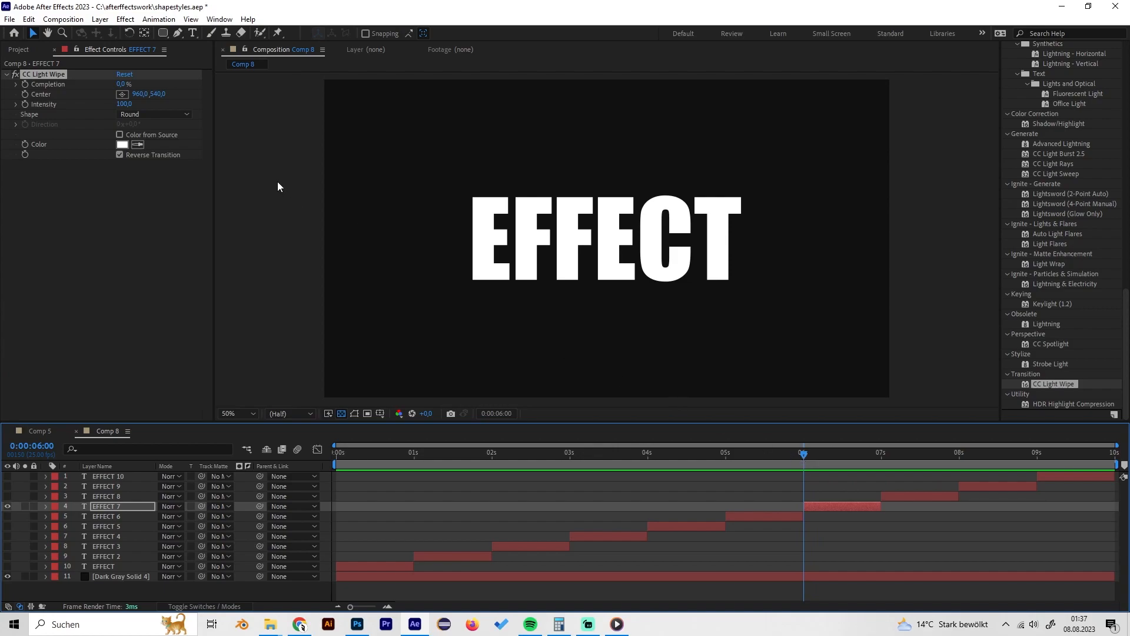
left_click_drag(120, 88, 178, 87)
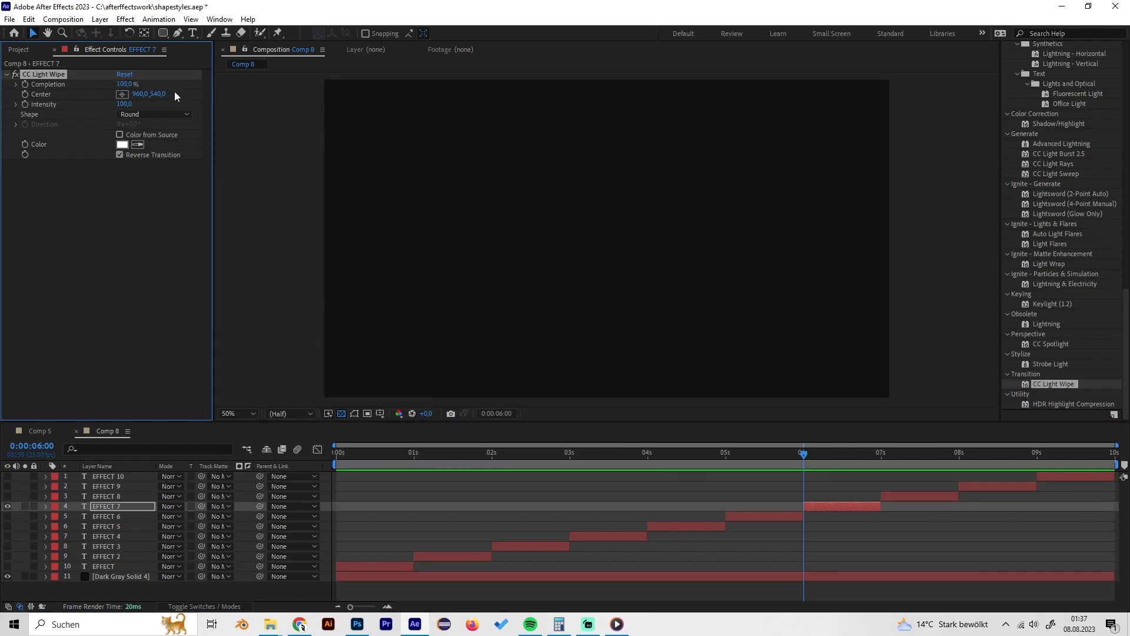
left_click(24, 84)
- Lower the CC Light Wipe Completion on EFFECT 7 at 0:00:06:23 to animate the text's reveal, and scrub through it
left_click_drag(846, 459, 875, 463)
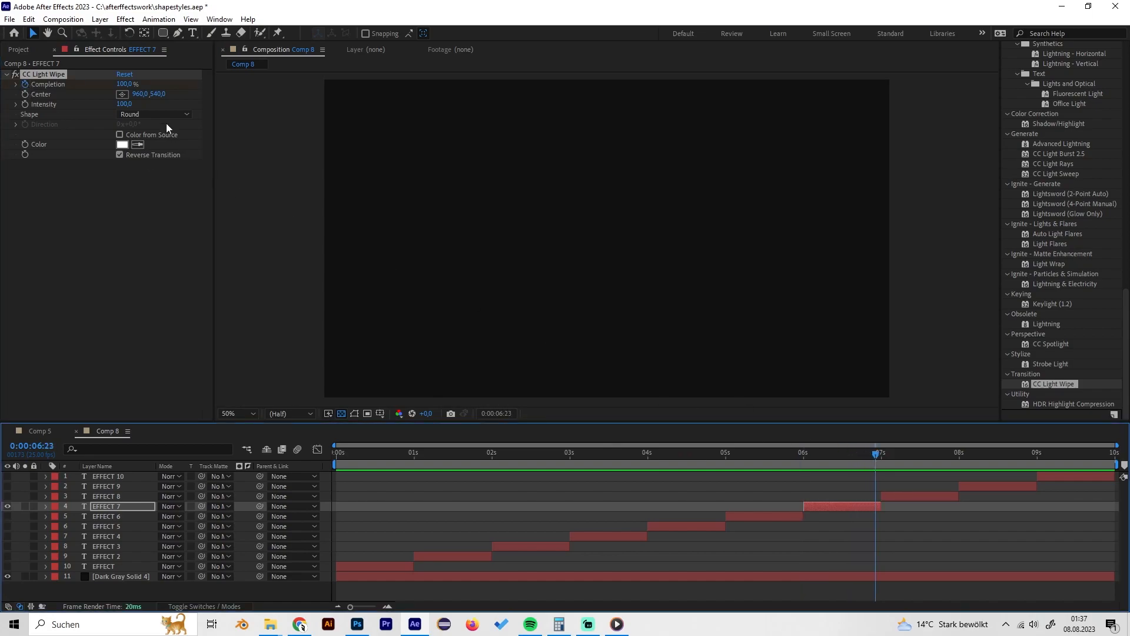
mouse_move(124, 84)
left_mouse_down()
mouse_move(95, 84)
mouse_move(123, 84)
left_mouse_up()
right_click(95, 84)
left_click(103, 168)
left_click_drag(868, 463, 830, 455)
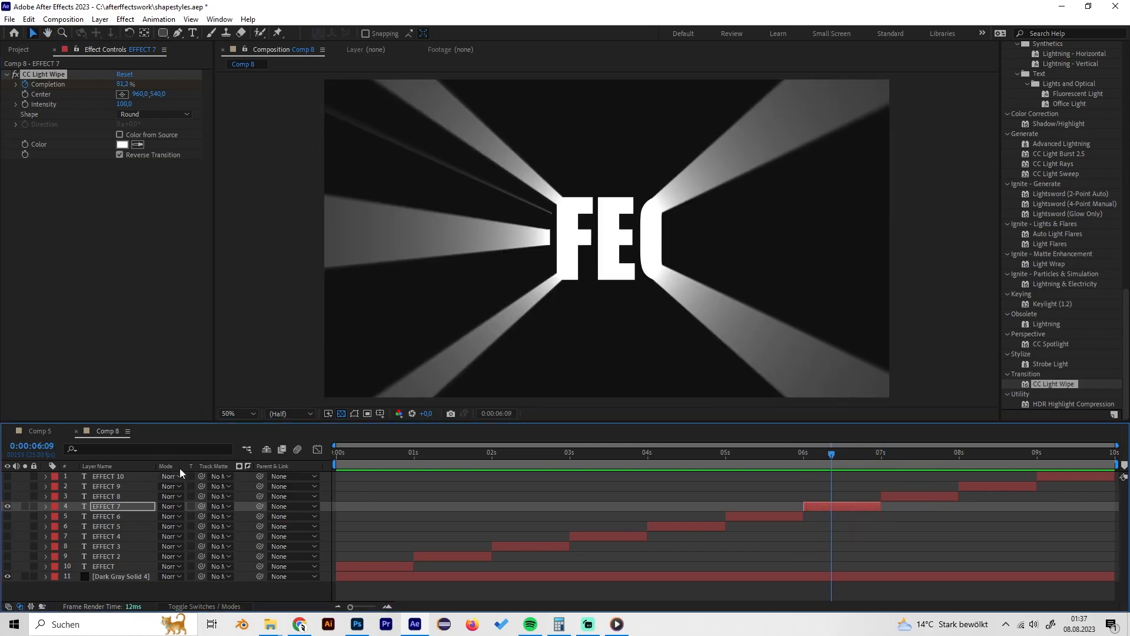
- Check EFFECT 8 in Comp 5, then in Comp 8 hide EFFECT 7 and make EFFECT 8 visible and selected
left_click(47, 430)
mouse_move(901, 459)
left_mouse_down()
mouse_move(916, 460)
mouse_move(881, 459)
mouse_move(922, 460)
left_mouse_up()
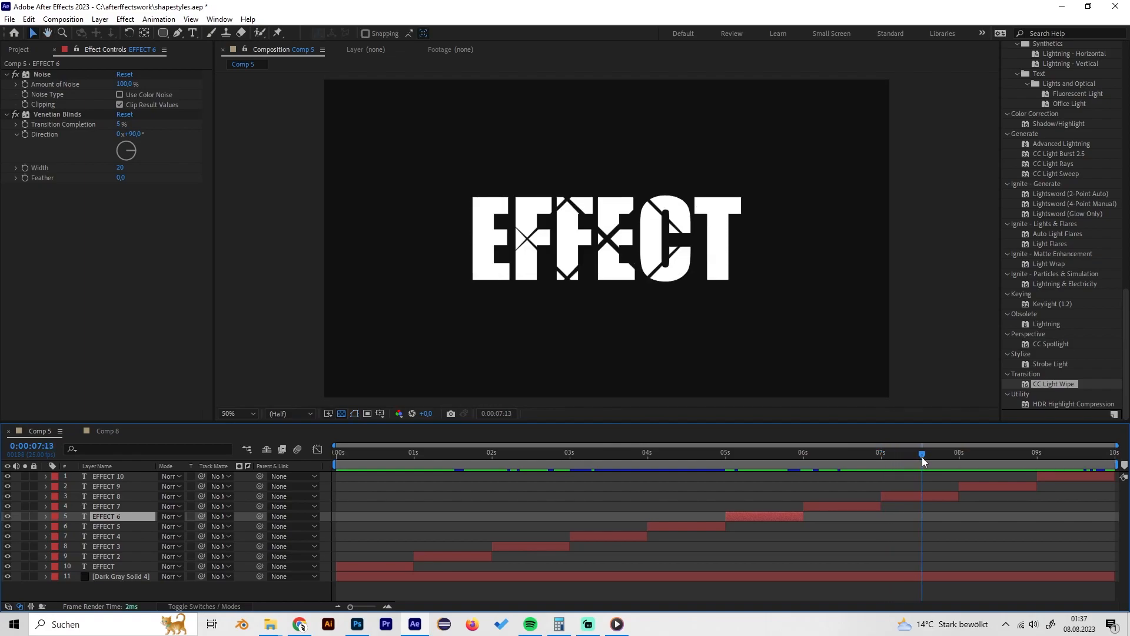
left_click(108, 431)
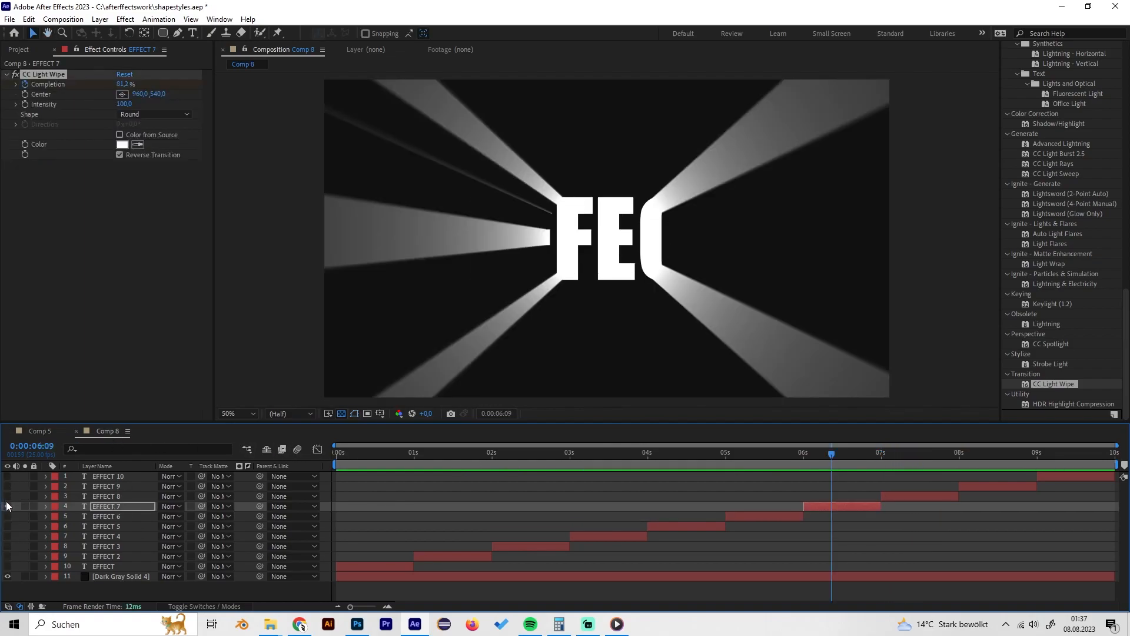
left_click(8, 506)
left_click(8, 497)
left_click(107, 496)
- Search the effects for "grid" and apply CC Grid Wipe from Transition to the EFFECT 8 layer
scroll(1059, 266, "up", 5)
scroll(1060, 269, "up", 3)
left_click(1051, 221)
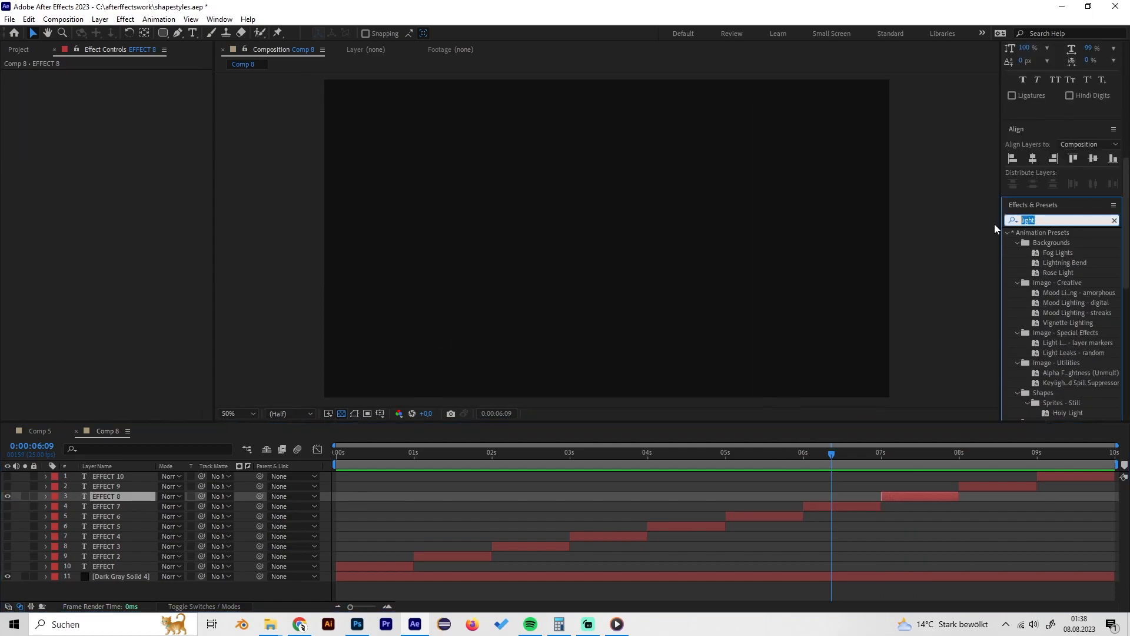
type("grid")
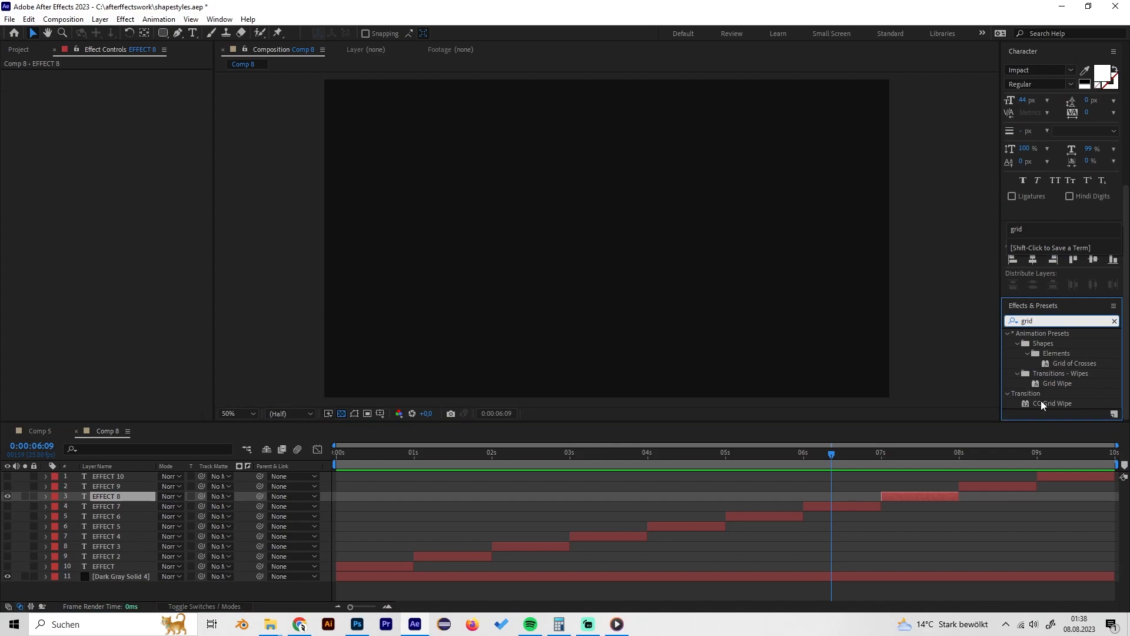
double_click(1058, 403)
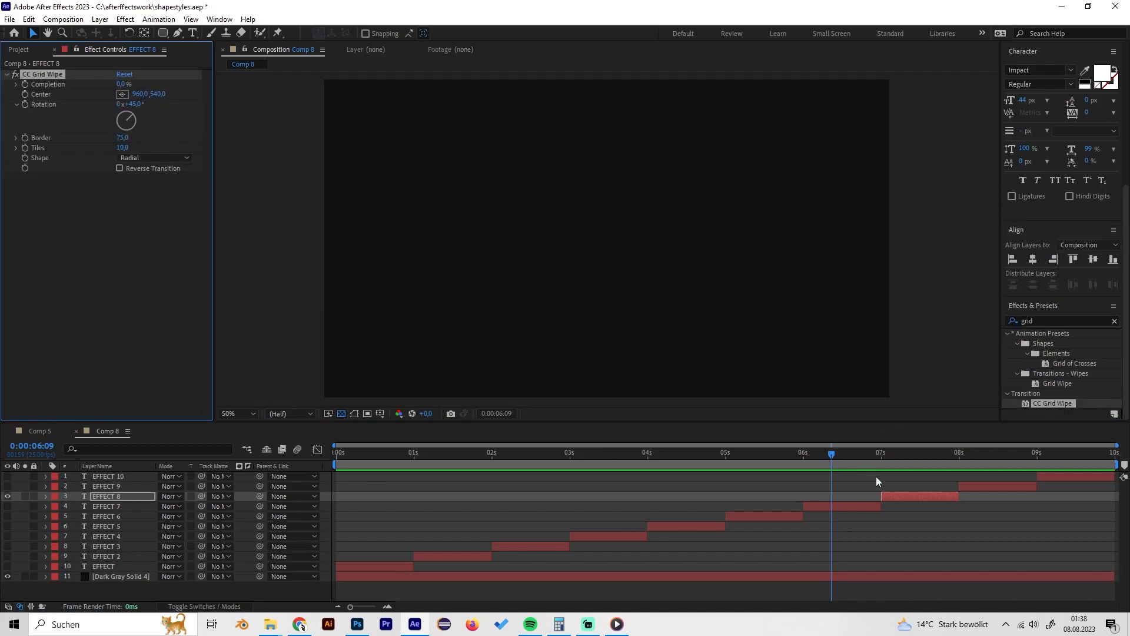
- Animate EFFECT 8's CC Grid Wipe Completion with a 100% keyframe at 0:00:07:00 and a lower value at 0:00:07:24
left_click(905, 458)
left_click_drag(905, 458, 883, 458)
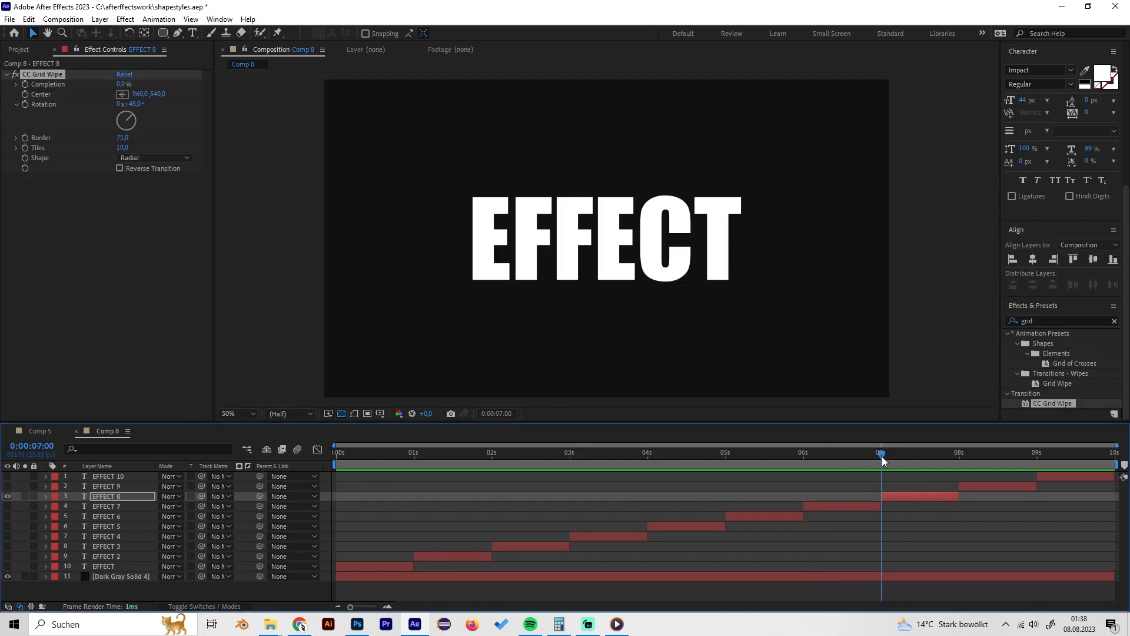
left_click(120, 84)
type("100")
key("Return")
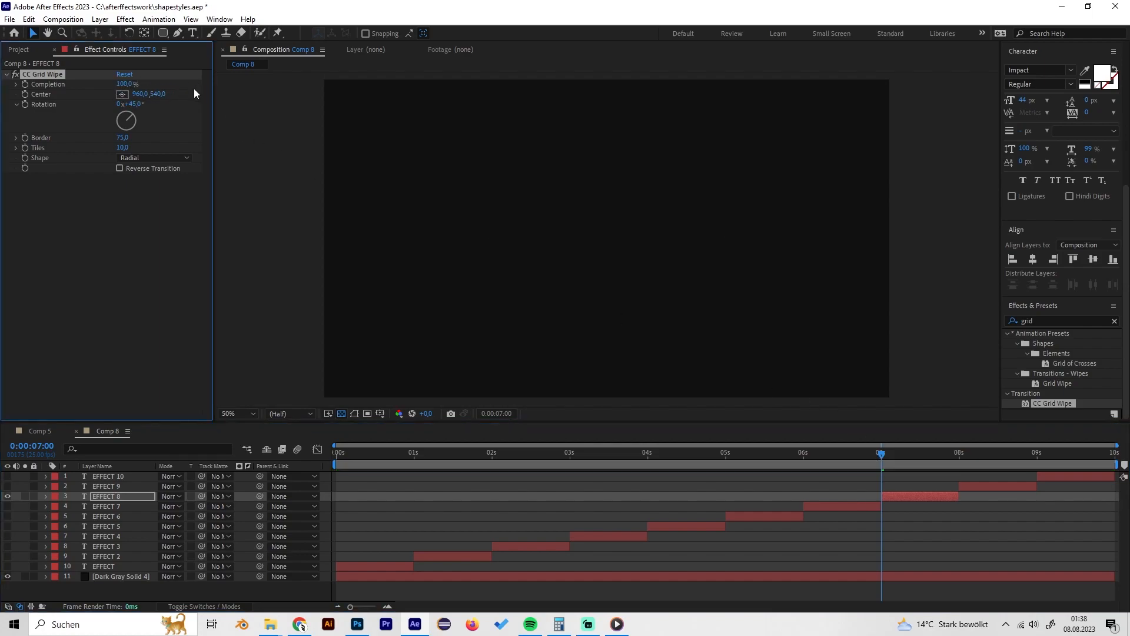
left_click_drag(881, 456, 956, 457)
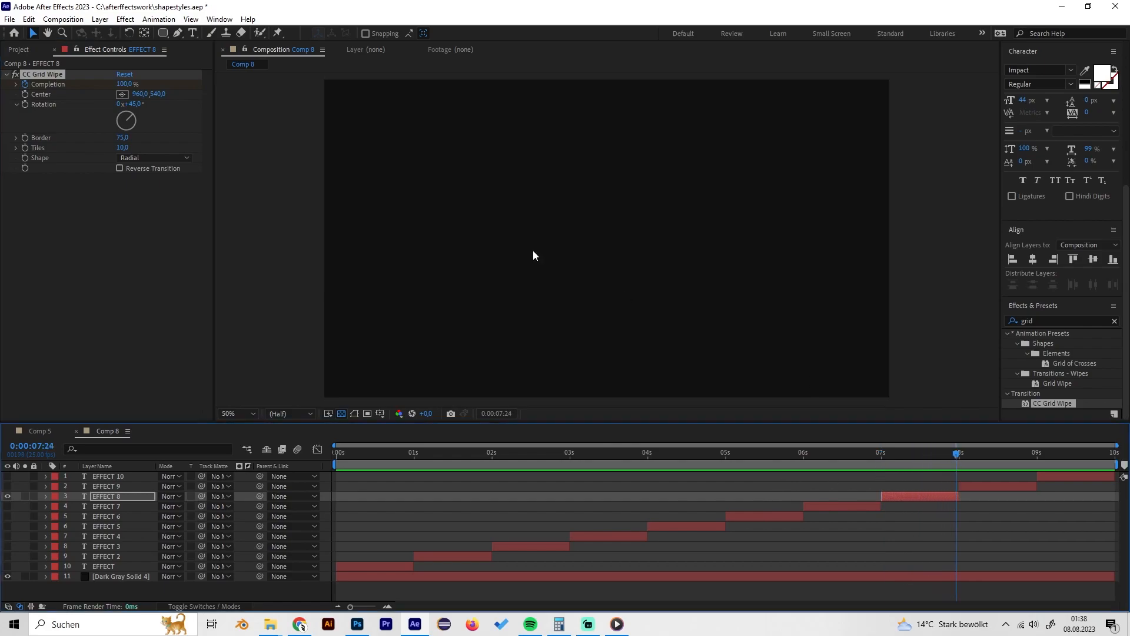
left_click_drag(119, 88, 44, 100)
- Check EFFECT 9 in Comp 5, then in Comp 8 hide EFFECT 8, show and select EFFECT 9, and go to 0:00:08:06
left_click_drag(928, 452, 995, 457)
left_click(39, 431)
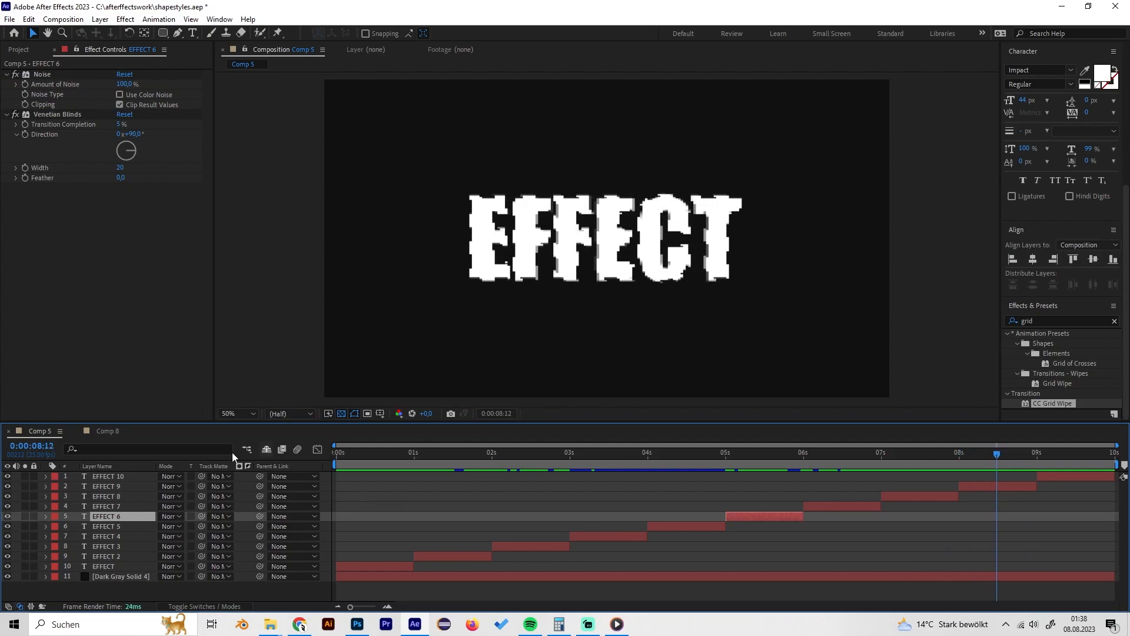
left_click(105, 431)
left_click(9, 493)
left_click(7, 487)
left_click(109, 486)
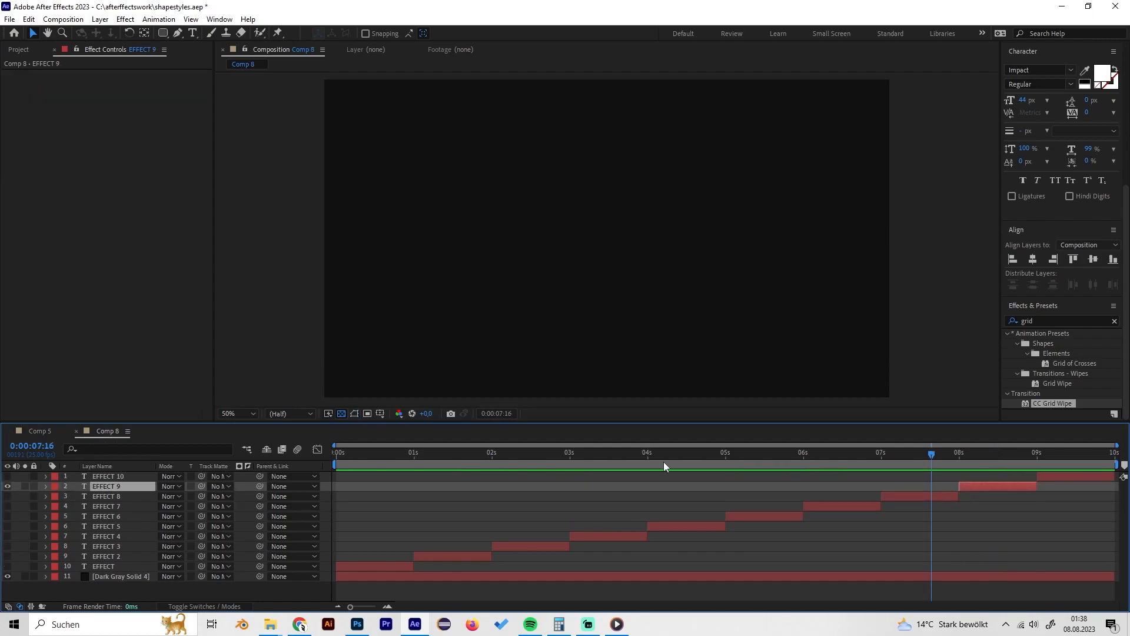
left_click(977, 459)
- Search the effects for "wave wa" and apply Wave Warp from Distort to the EFFECT 9 layer
left_click_drag(1039, 321, 983, 321)
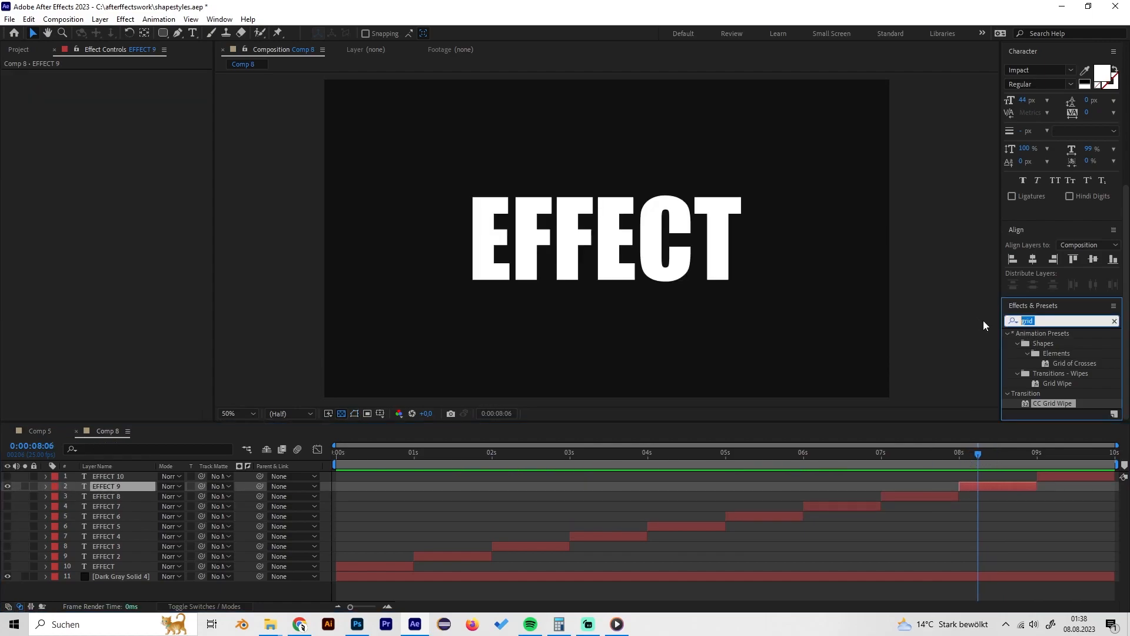
key("BackSpace")
type("wave wa")
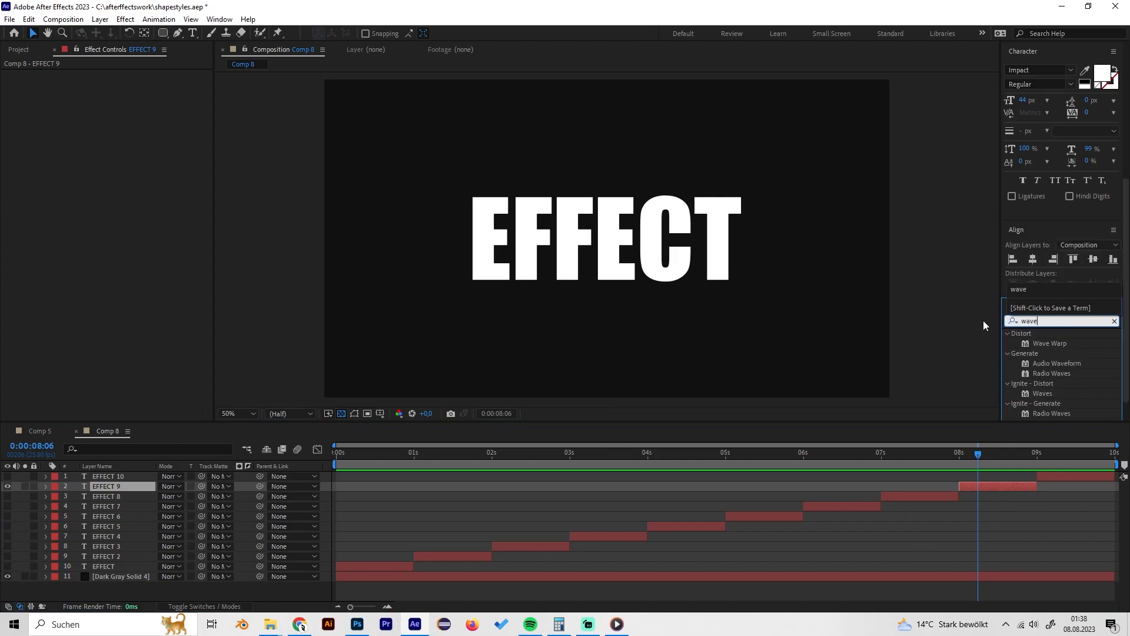
double_click(1059, 404)
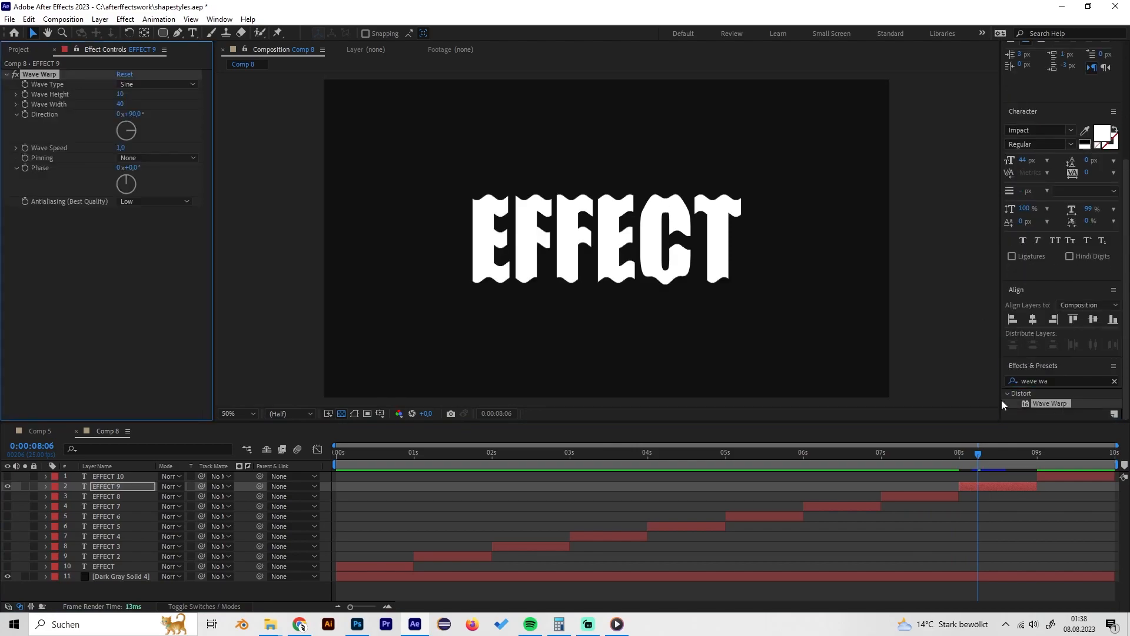
- Set EFFECT 9's Wave Warp to the Square wave type with Wave Height 6 and Direction 60°, and preview it
left_click(148, 86)
left_click(142, 109)
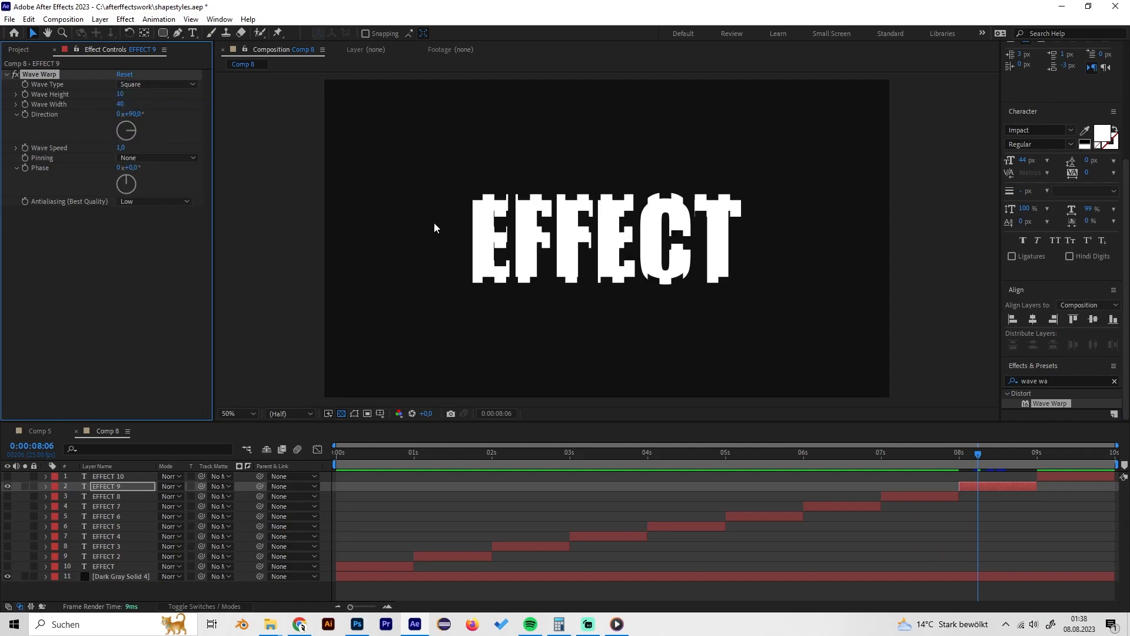
left_click(120, 94)
type("6")
key("Return")
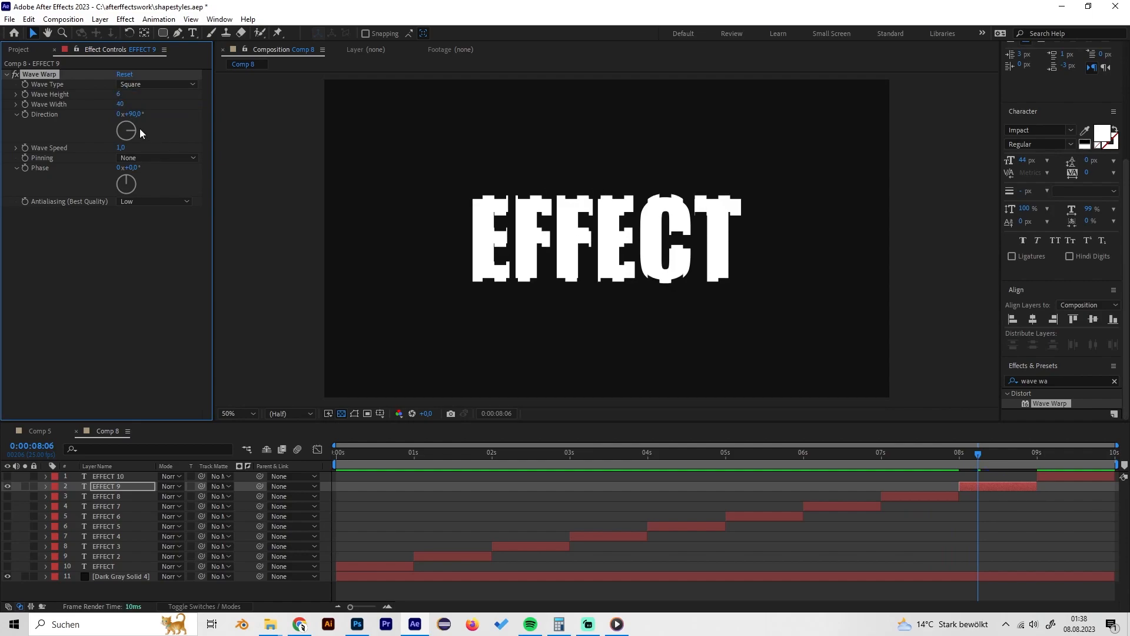
left_click(136, 114)
type("60")
key("Return")
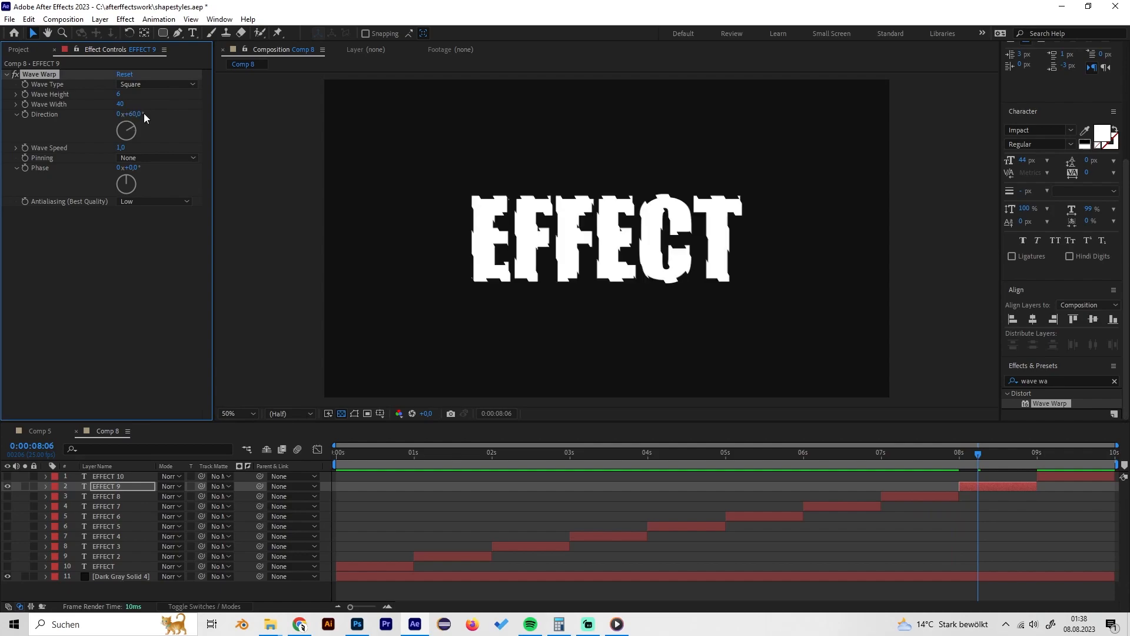
left_click_drag(1009, 451, 966, 458)
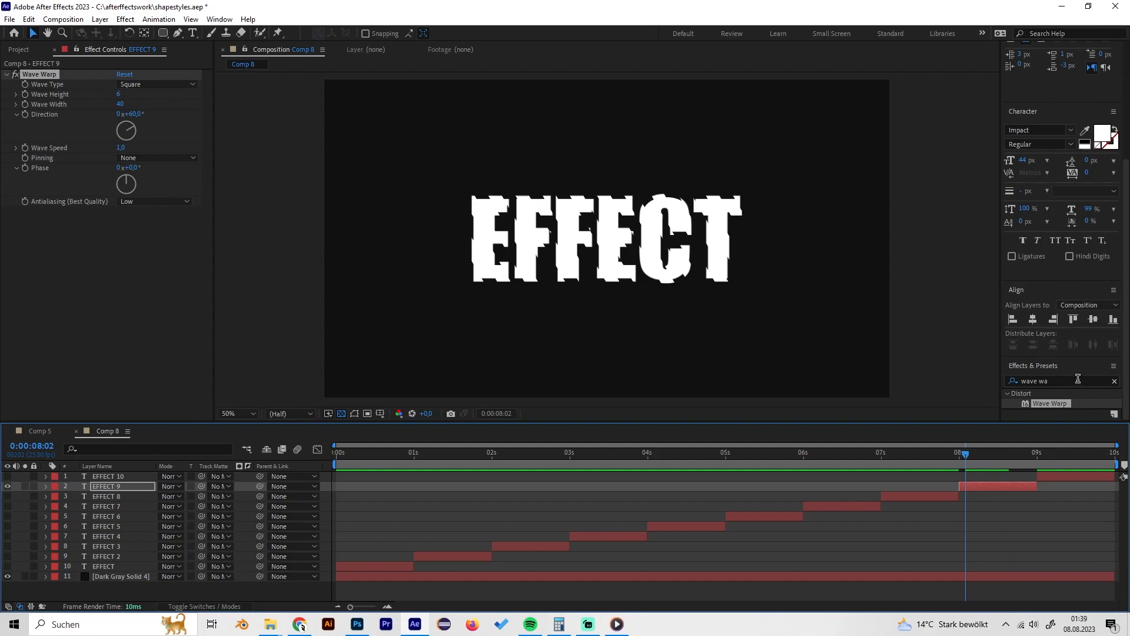
- Search the effects for "mosaic" and add the Stylize version of Mosaic to the EFFECT 9 layer
left_click(1115, 380)
scroll(1057, 350, "down", 3)
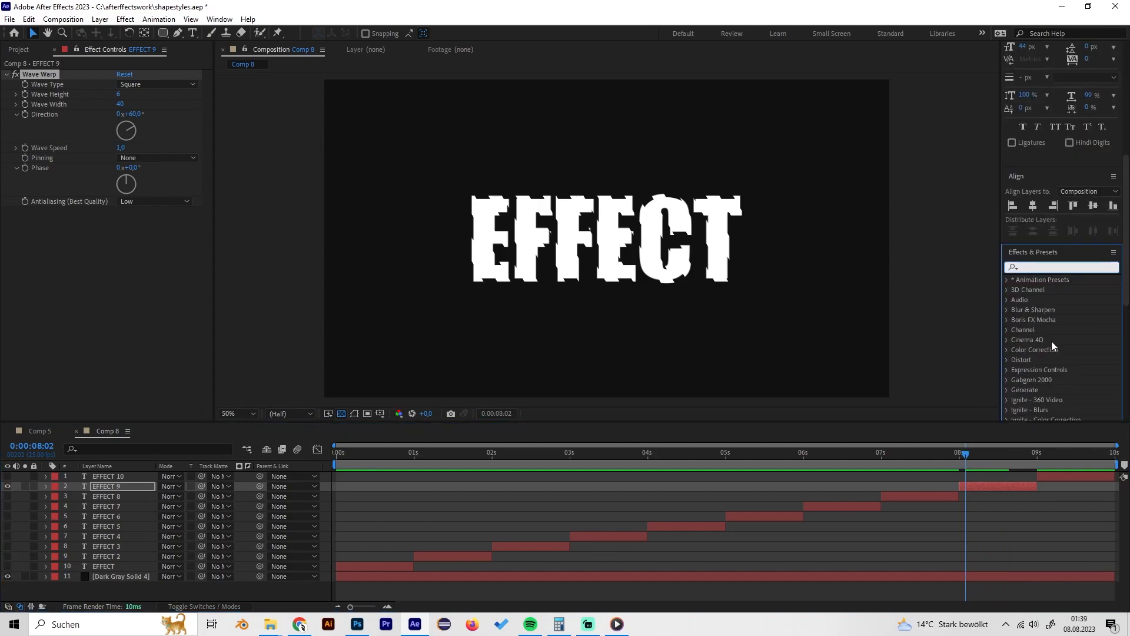
type("mosaic")
scroll(1052, 330, "up", 2)
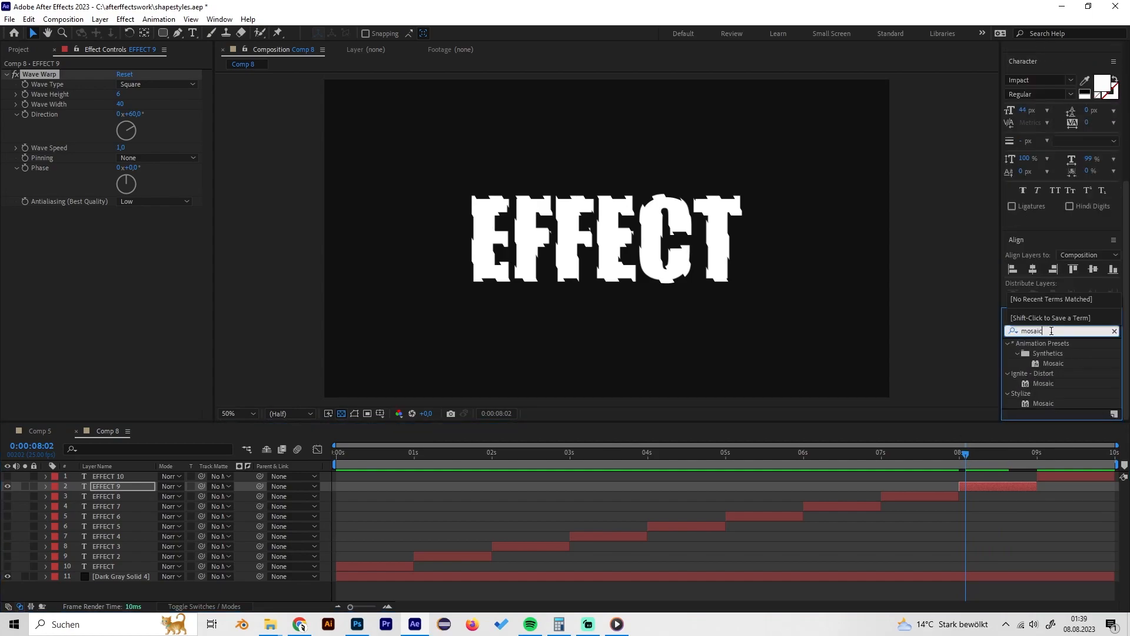
double_click(1042, 403)
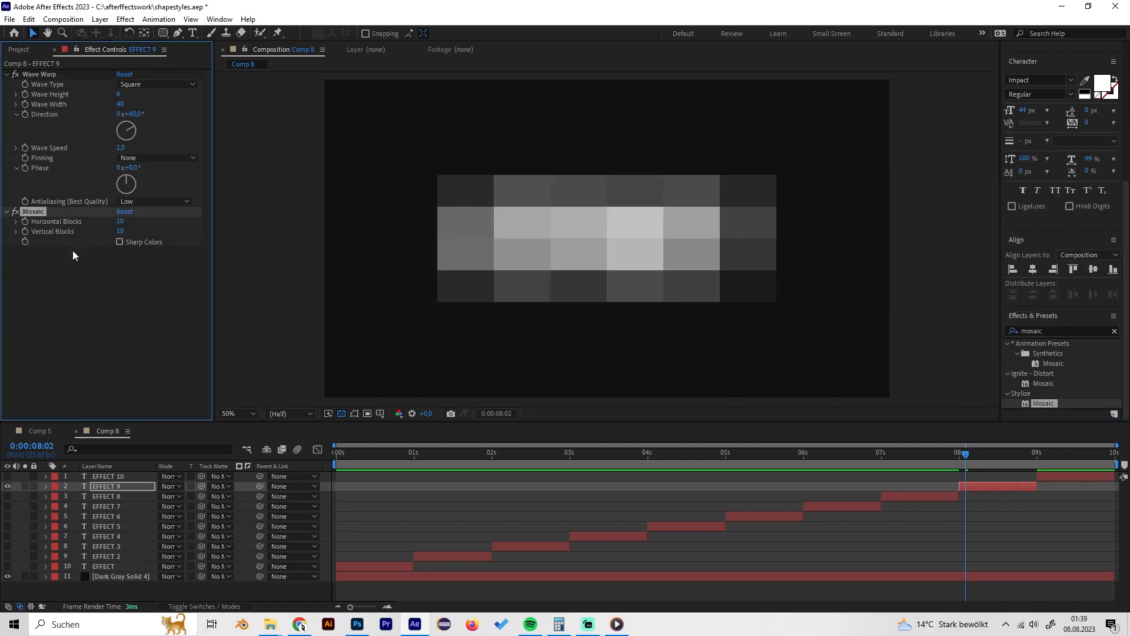
- Set the Mosaic's Horizontal Blocks and Vertical Blocks to 200 and scrub through EFFECT 9
left_click(122, 221)
key("BackSpace")
type("200")
key("Return")
type("200")
key("Return")
left_click_drag(969, 459, 998, 455)
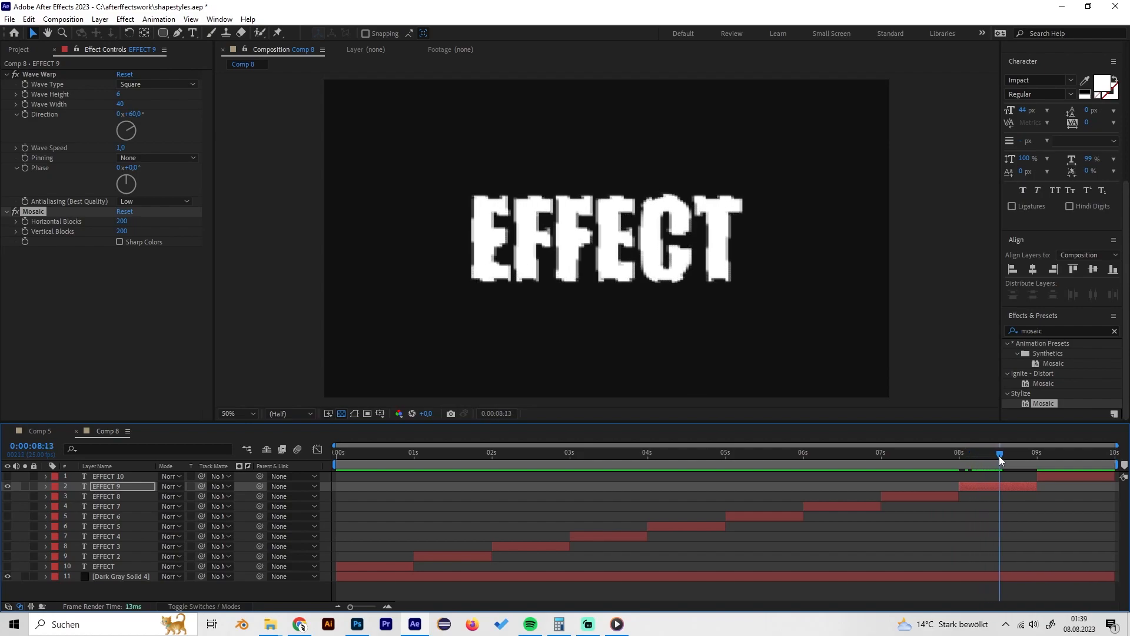
- Try Sharp Colors on EFFECT 9's Mosaic, turn it off again and check another frame
left_click(119, 241)
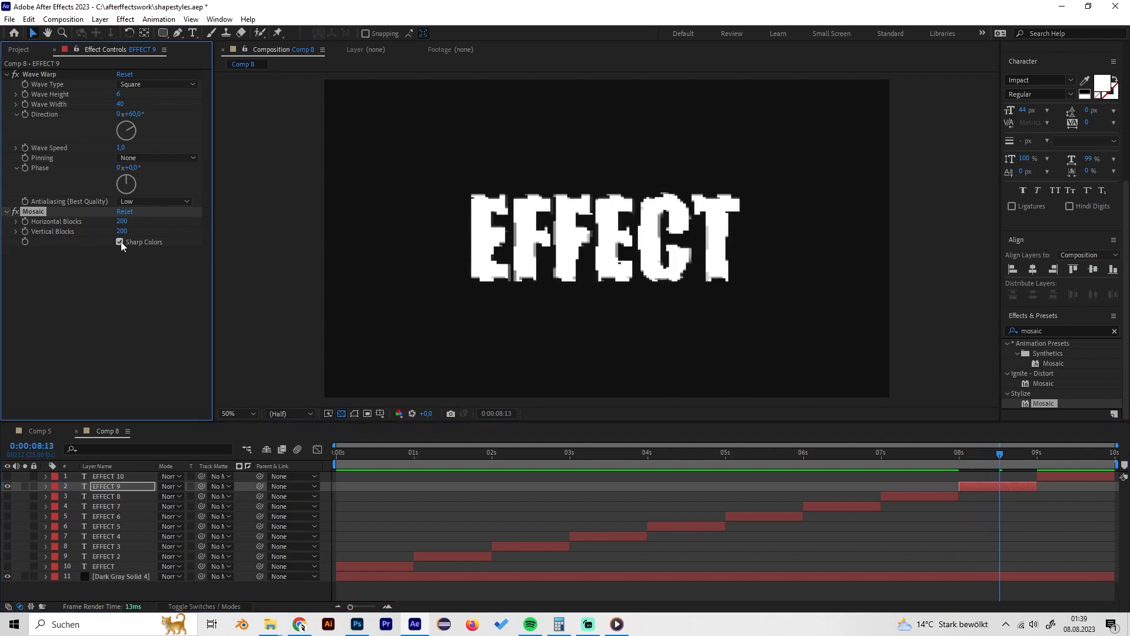
left_click(119, 241)
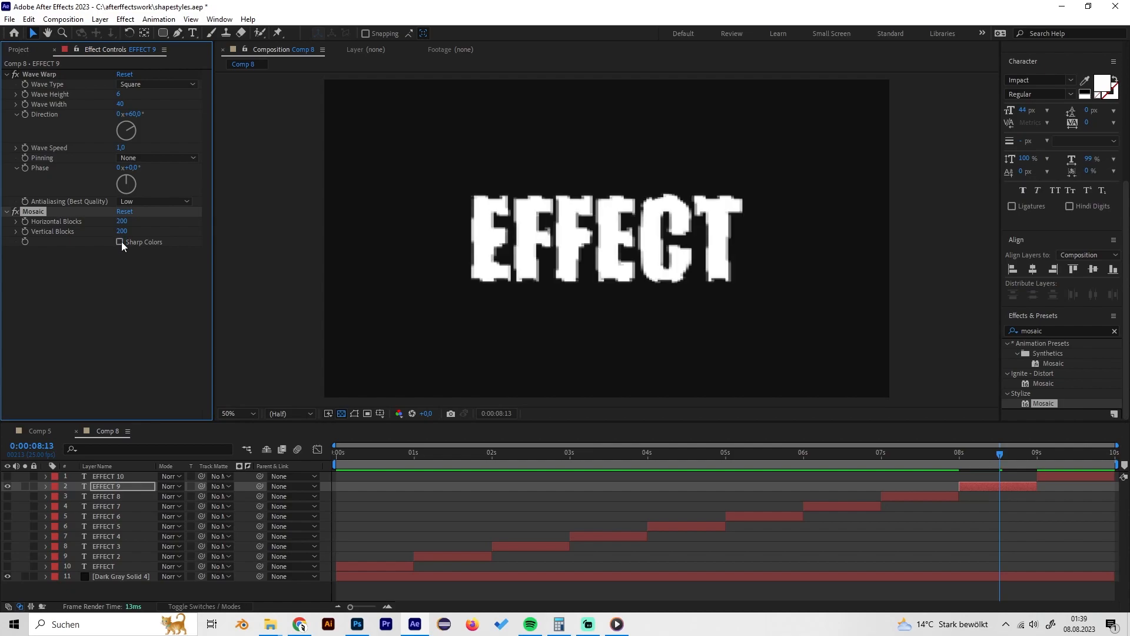
left_click(982, 454)
- Check EFFECT 10 in Comp 5, then in Comp 8 hide EFFECT 9, show and select EFFECT 10, and go to 0:00:09:15
left_click_drag(953, 453, 1075, 453)
left_click(48, 435)
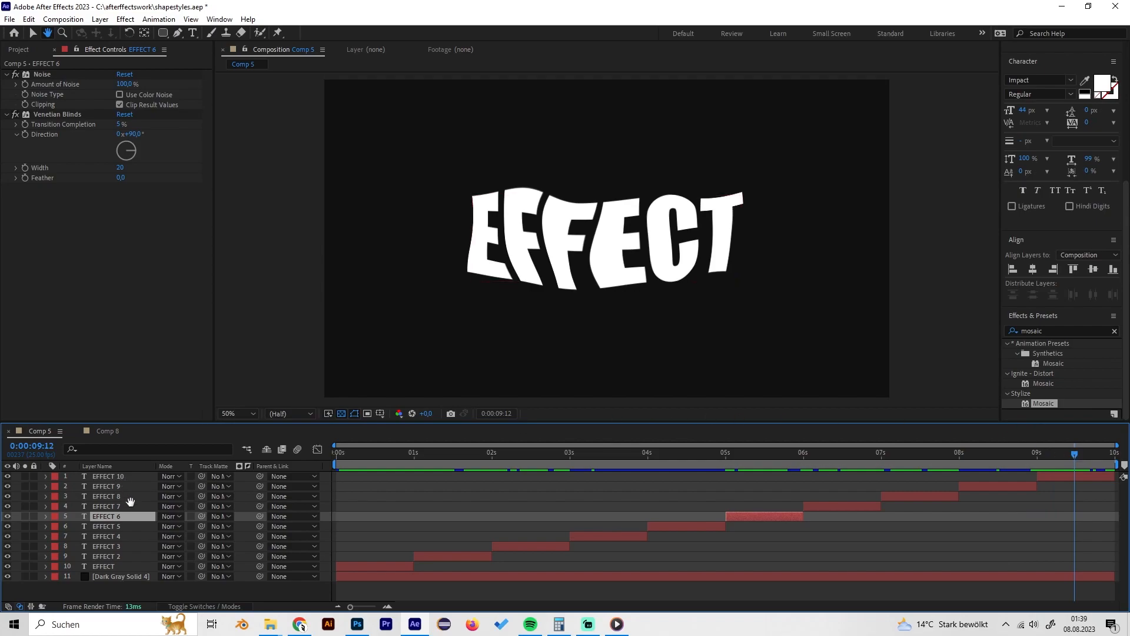
left_click(32, 33)
left_click(100, 431)
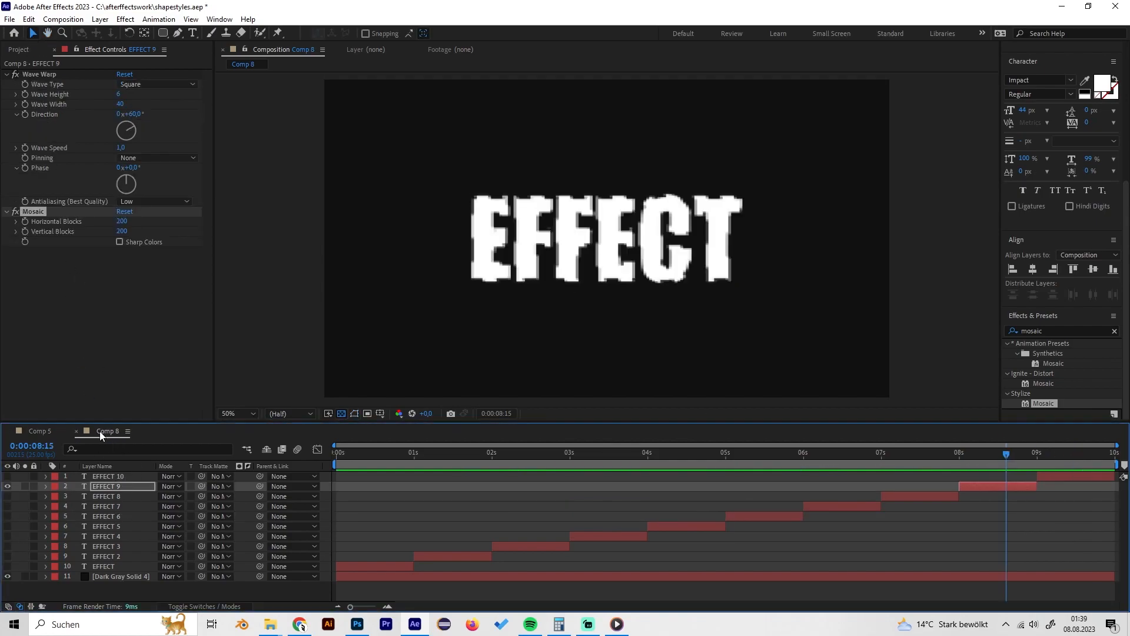
left_click(7, 486)
left_click(7, 475)
left_click(104, 476)
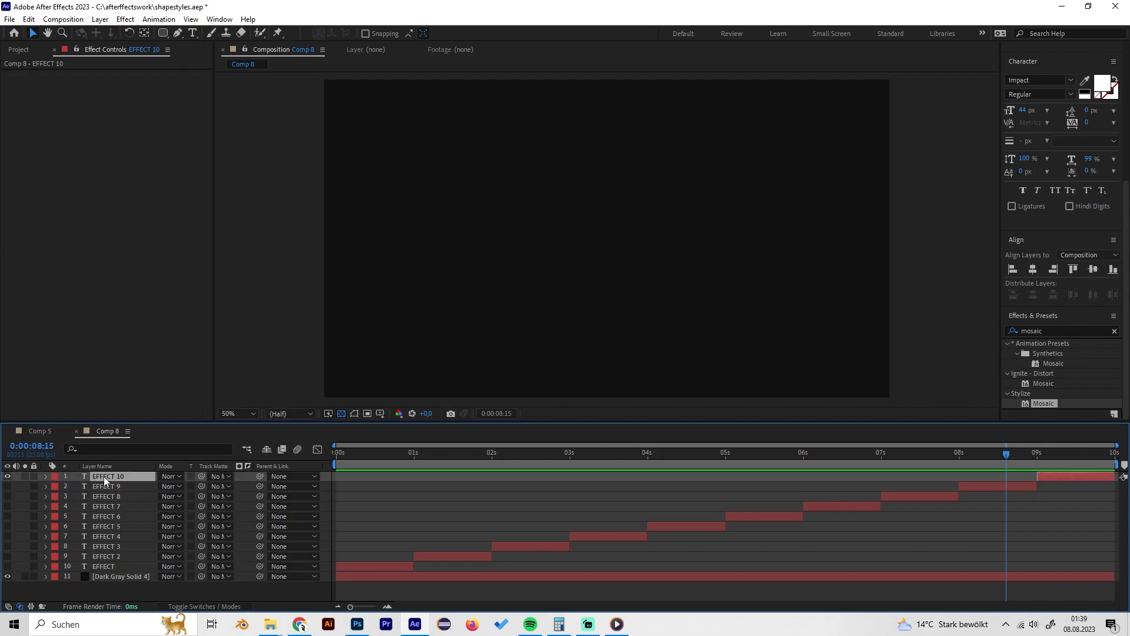
left_click(1084, 452)
- Search the effects for "turb" and apply Turbulent Displace from Distort to the EFFECT 10 layer
left_click(1045, 331)
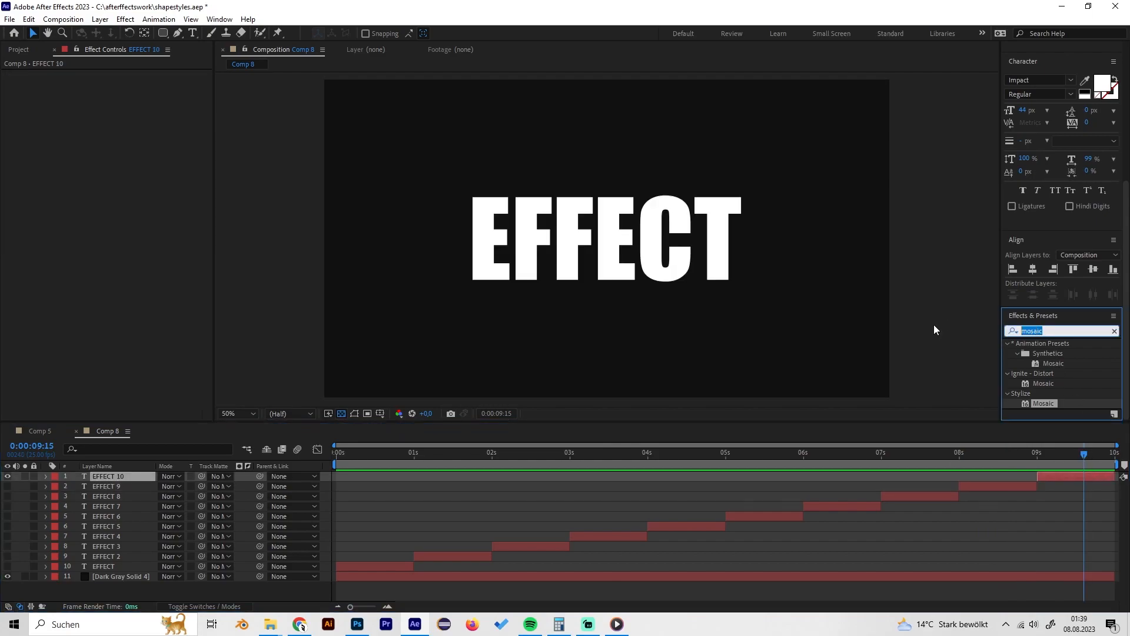
type("turb")
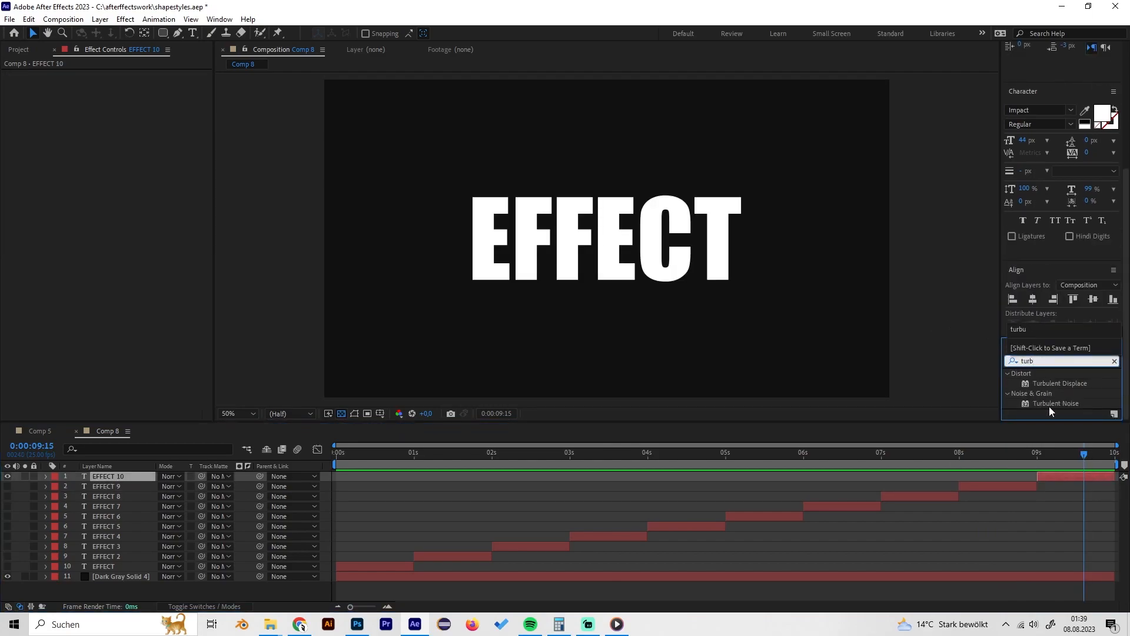
double_click(1061, 382)
- Animate Turbulent Displace's Evolution with a 0° keyframe at 0:00:09:00 and a higher value near EFFECT 10's end, and scrub through it
left_click_drag(1068, 462, 1037, 456)
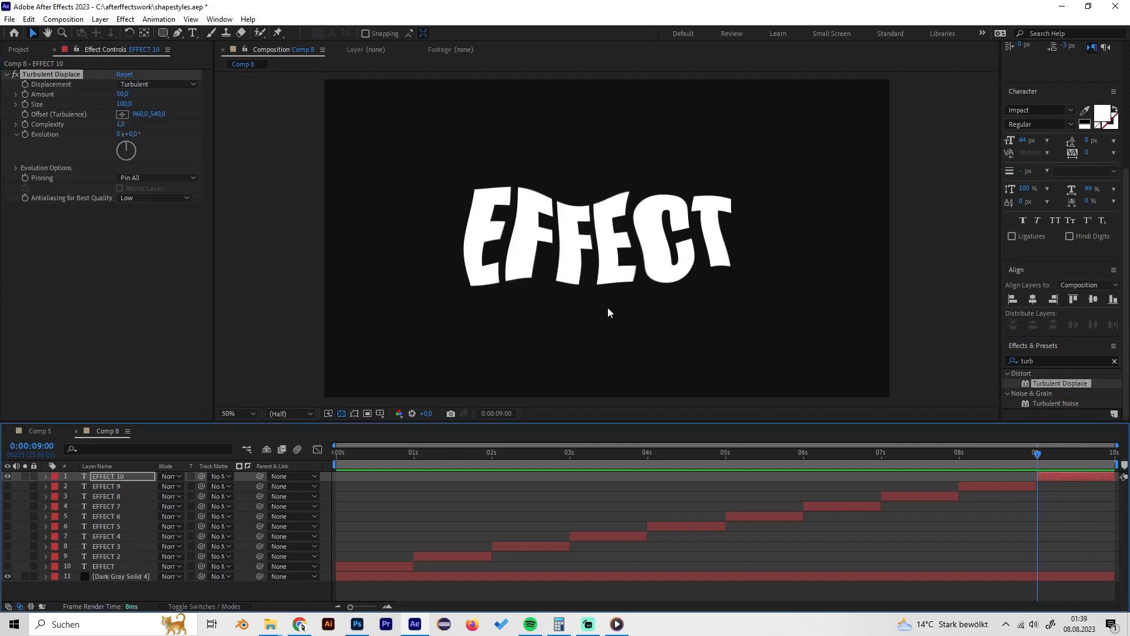
left_click(24, 134)
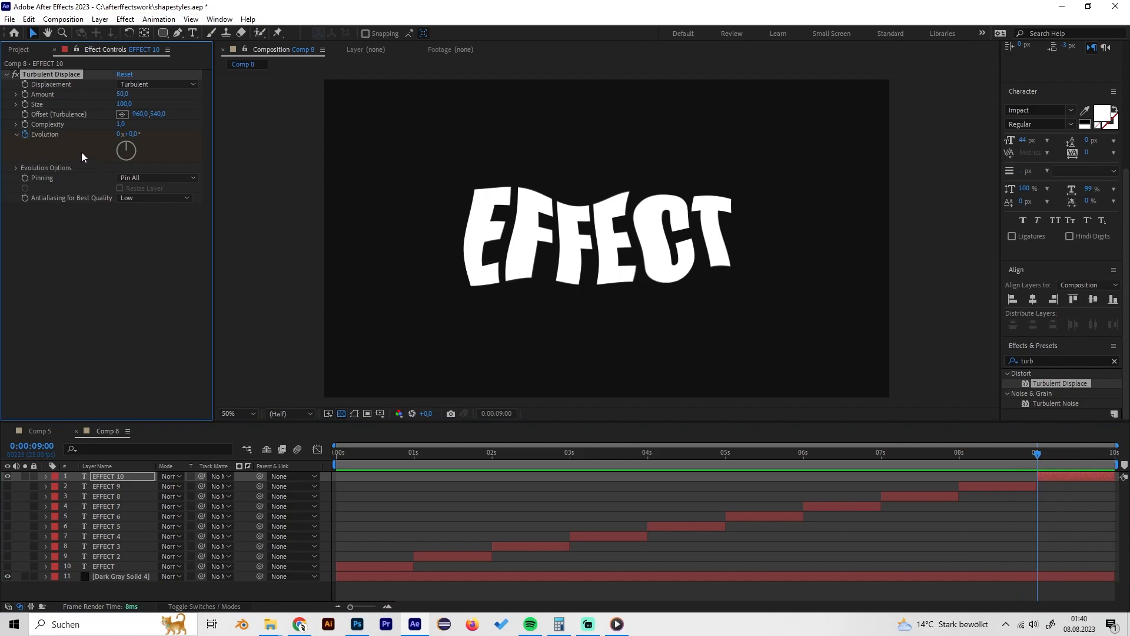
left_click(1108, 459)
left_click(126, 142)
mouse_move(1083, 456)
left_mouse_down()
mouse_move(1067, 452)
mouse_move(1082, 458)
mouse_move(1065, 465)
left_mouse_up()
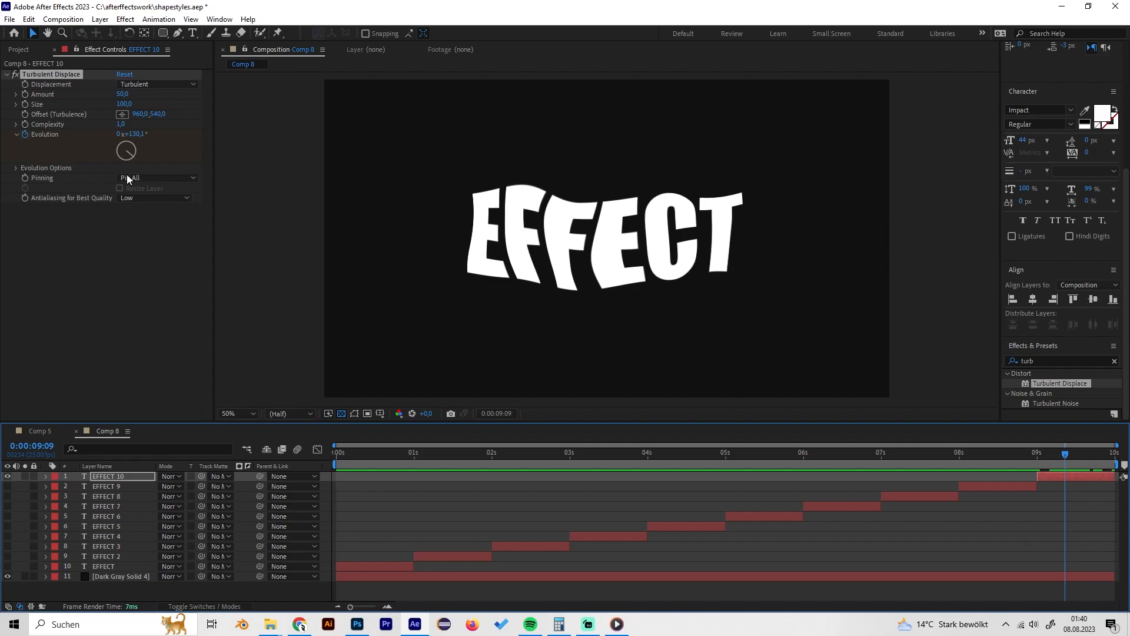
- Set the Complexity of EFFECT 10's Turbulent Displace to 10
left_click(86, 228)
left_click(121, 123)
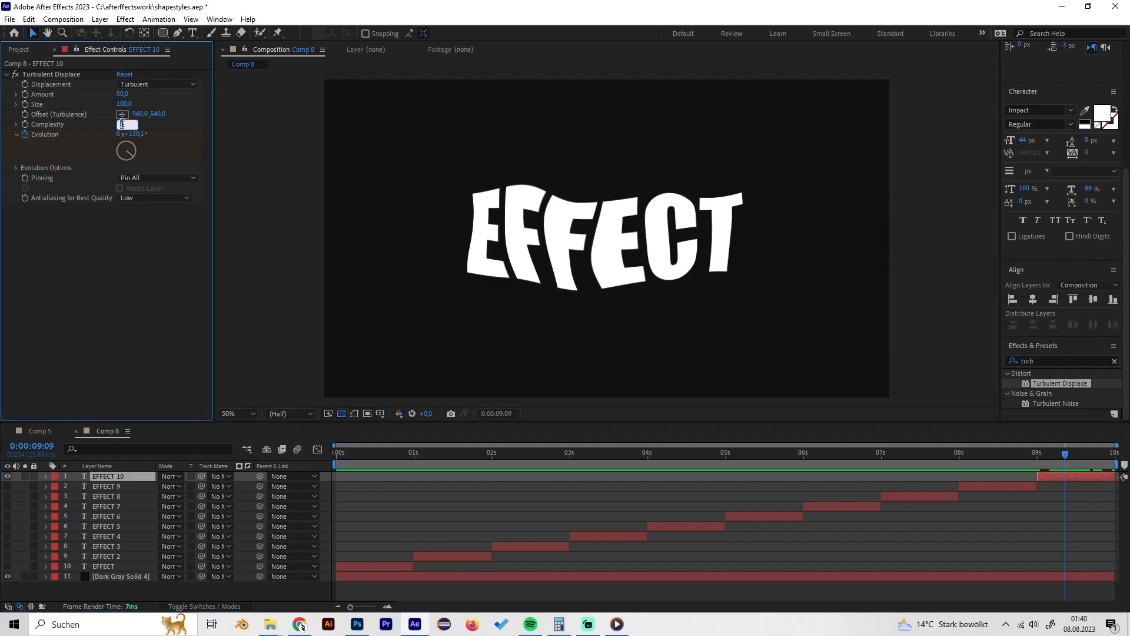
type("10")
key("Return")
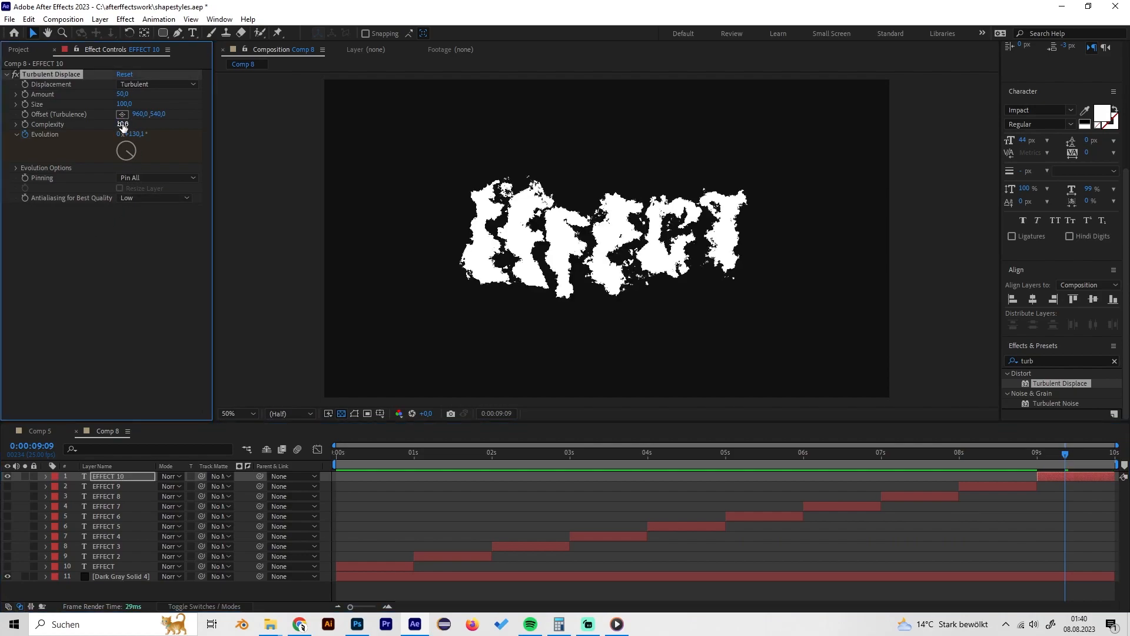
- Try a Size of 30 for EFFECT 10's Turbulent Displace and preview the animation
left_click(123, 103)
type("30")
key("Return")
key("space")
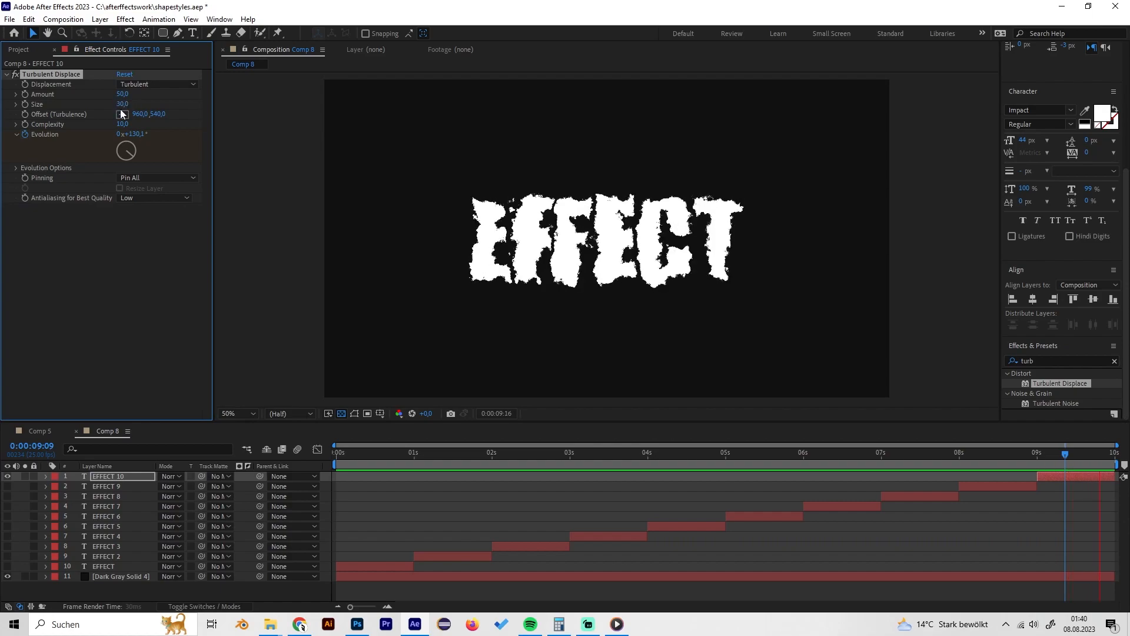
left_click(1062, 457)
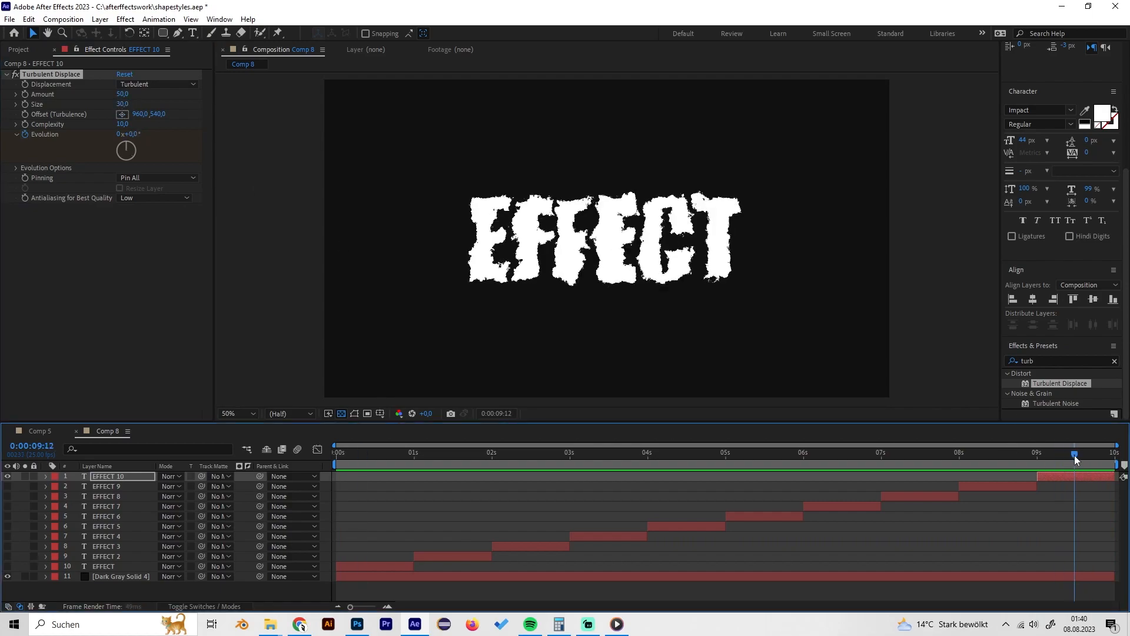
- Set the Size of EFFECT 10's Turbulent Displace to 10 and play the animation
left_click(123, 104)
type("10")
key("Return")
key("space")
mouse_move(1064, 455)
left_mouse_down()
mouse_move(1050, 455)
mouse_move(1077, 467)
left_mouse_up()
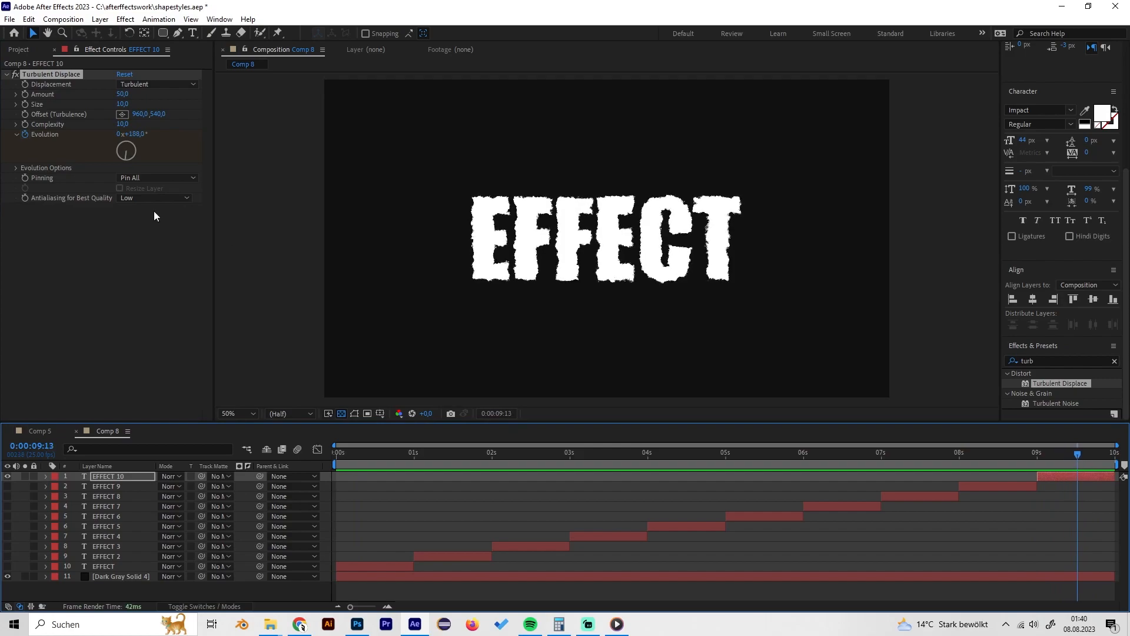
- Try the Twist and Bulge displacement types on EFFECT 10's Turbulent Displace
left_click(159, 84)
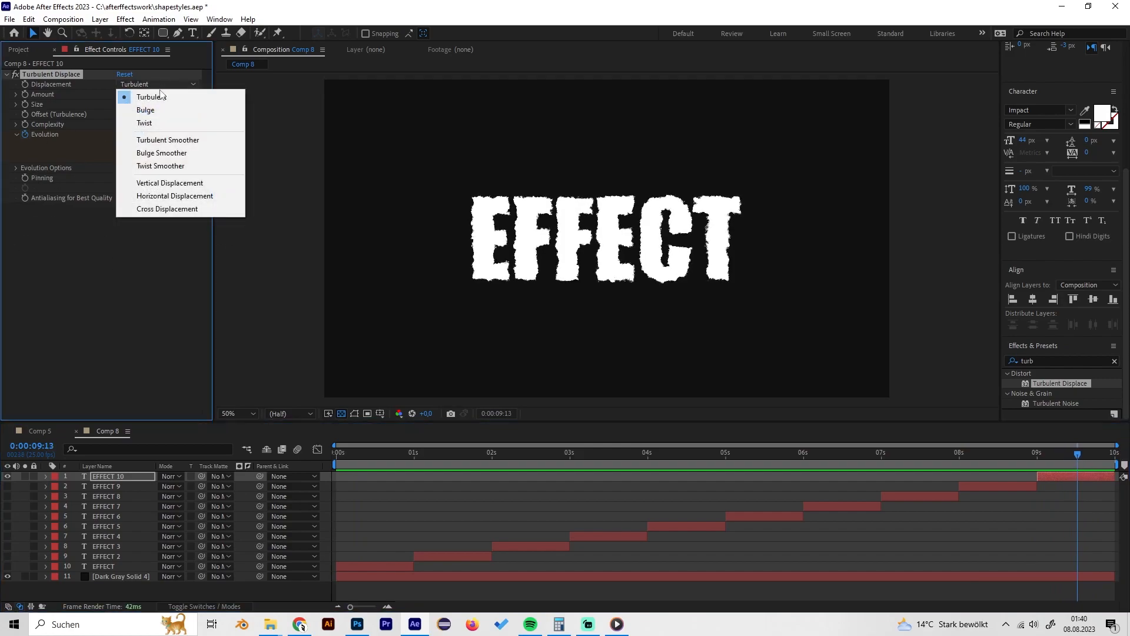
left_click(155, 124)
left_click(158, 85)
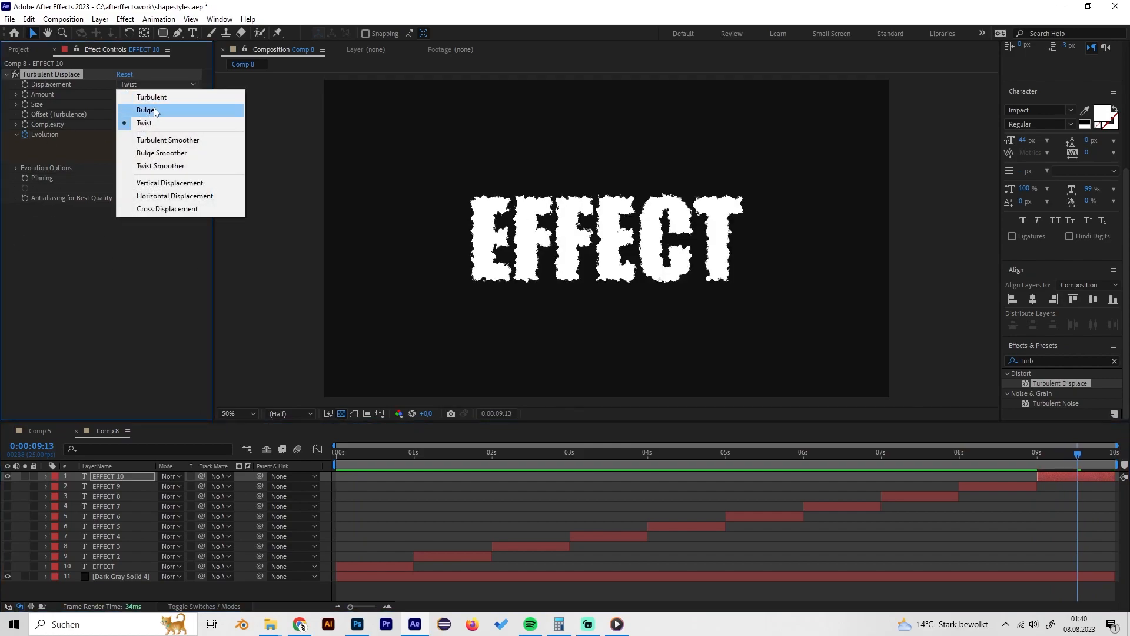
left_click(155, 111)
- Set Turbulent Displace to Turbulent Smoother displacement with an Amount of 112, and play EFFECT 10 from 0:00:08:24
left_click(160, 86)
left_click(162, 140)
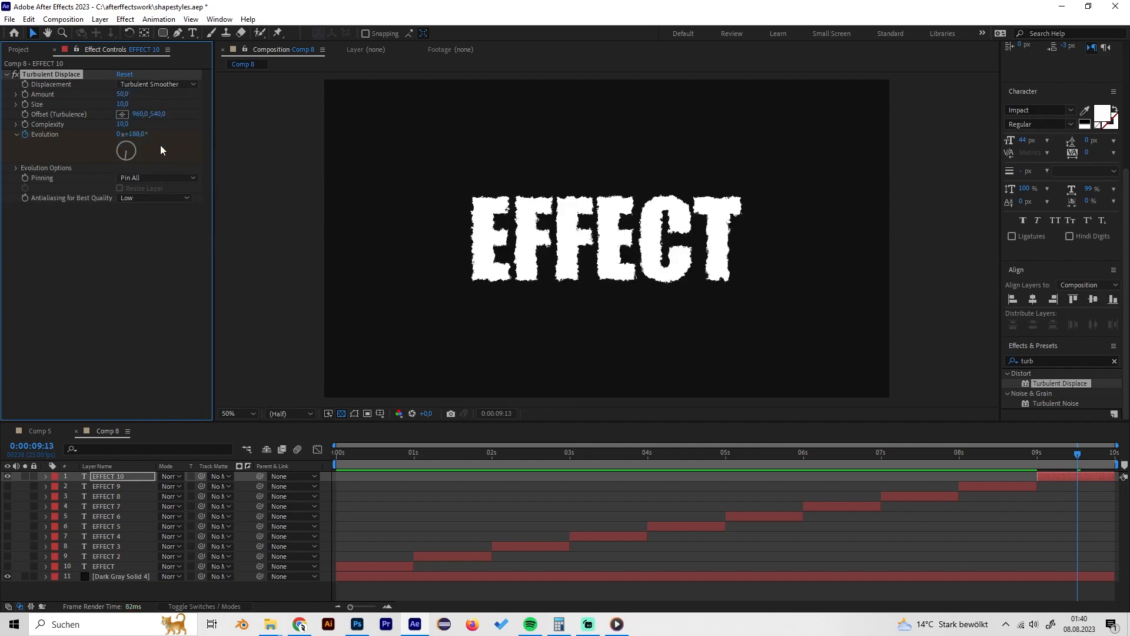
left_click_drag(123, 95, 174, 111)
left_click_drag(1060, 456, 1035, 456)
key("space")
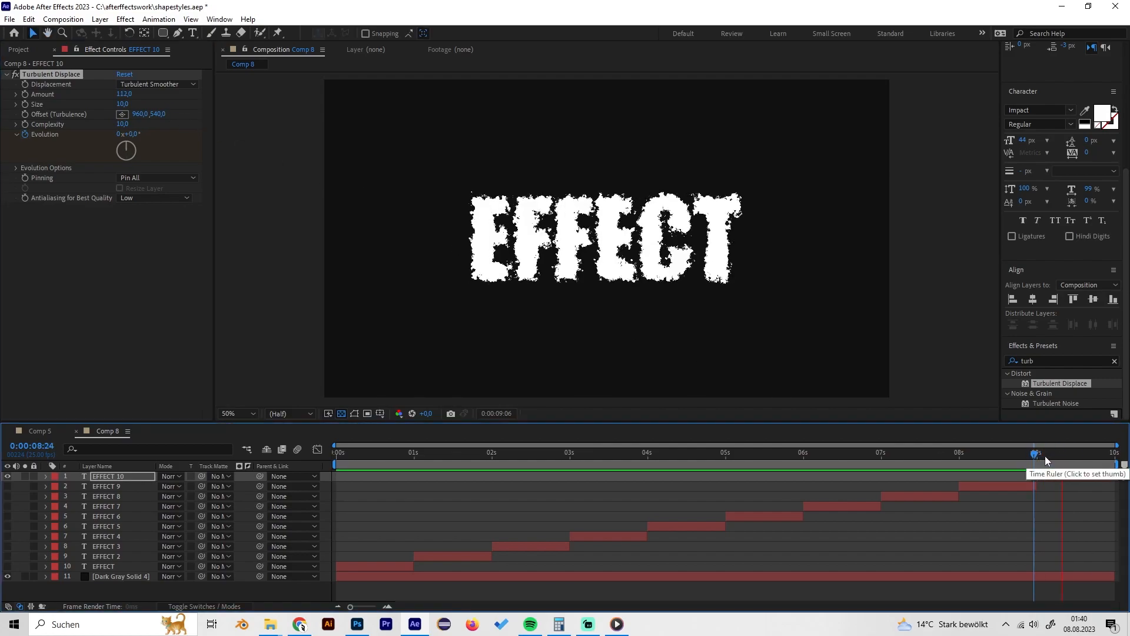
key("space")
- Open Comp 5, scrub through its text effects and play the composition from the start
left_click(52, 432)
left_click_drag(490, 452, 941, 473)
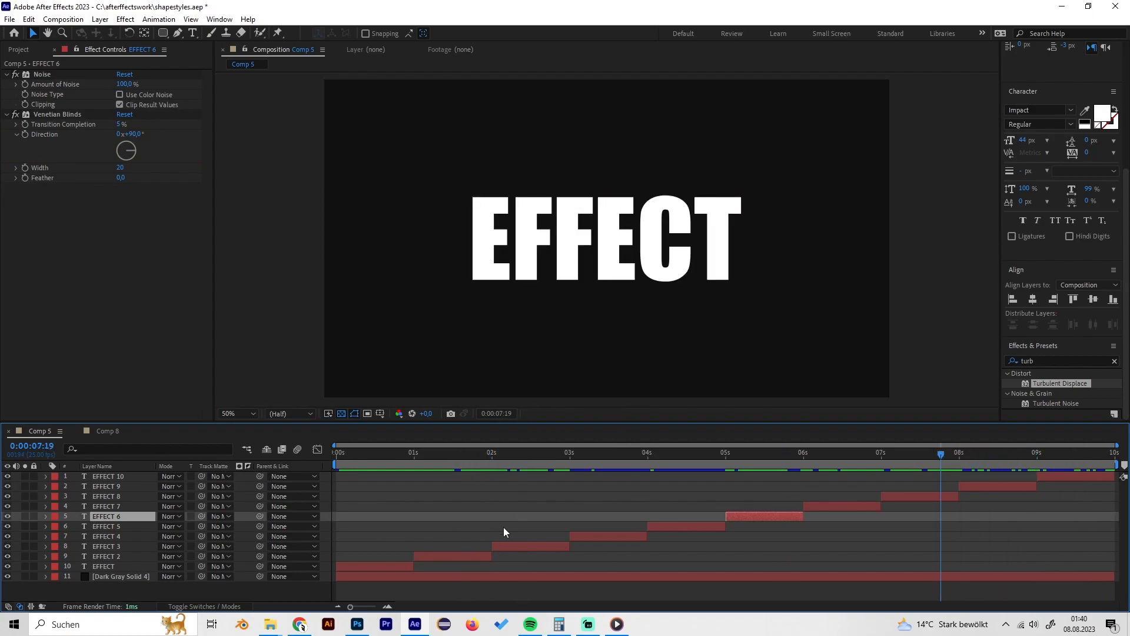
left_click_drag(399, 457, 323, 458)
key("space")
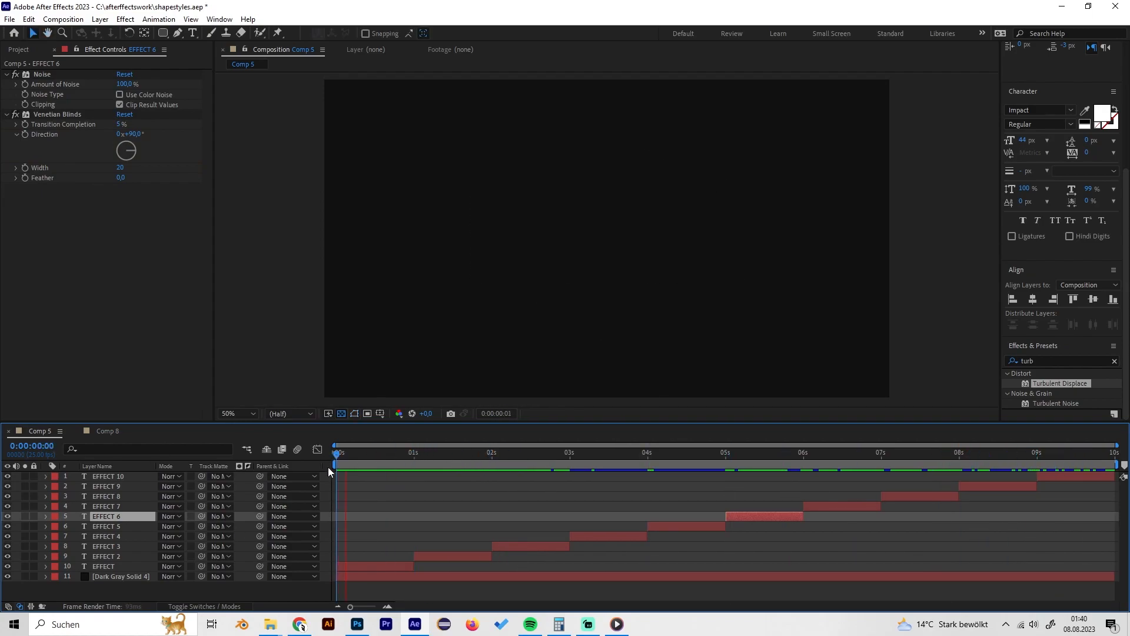